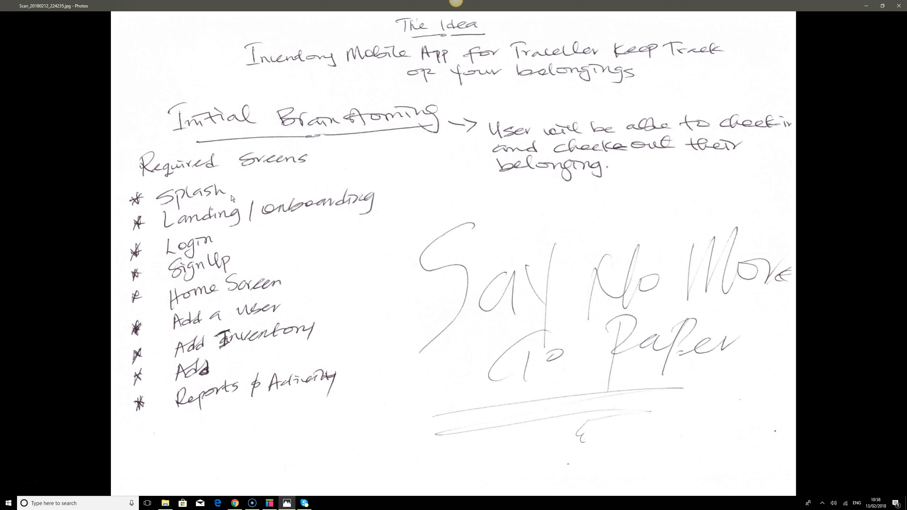
left_click(267, 502)
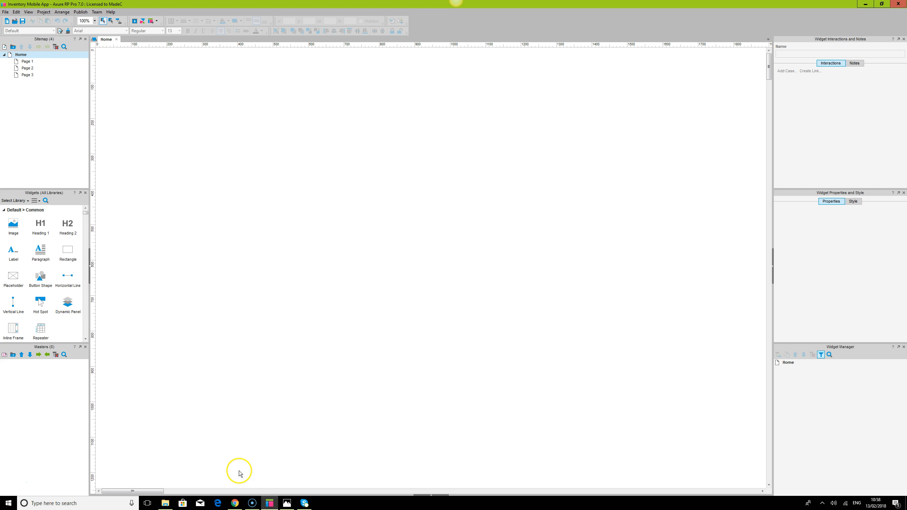
left_click(285, 504)
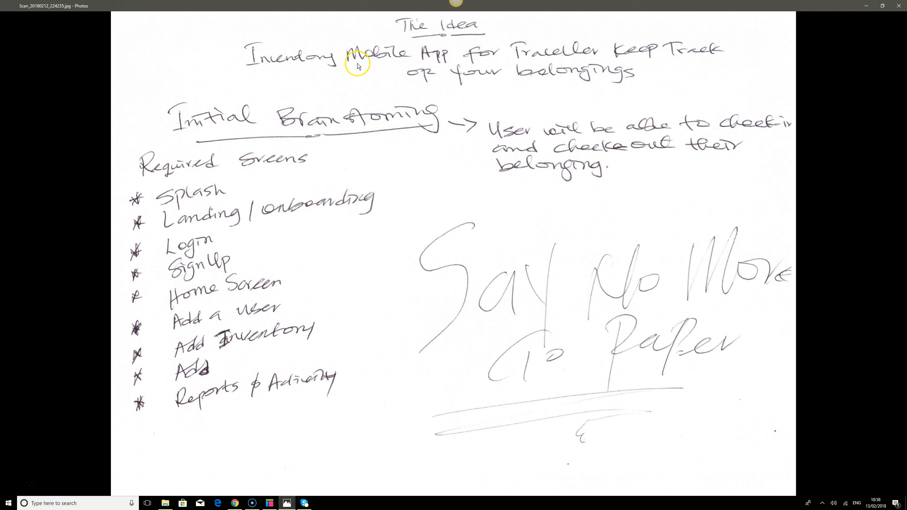
left_click(287, 505)
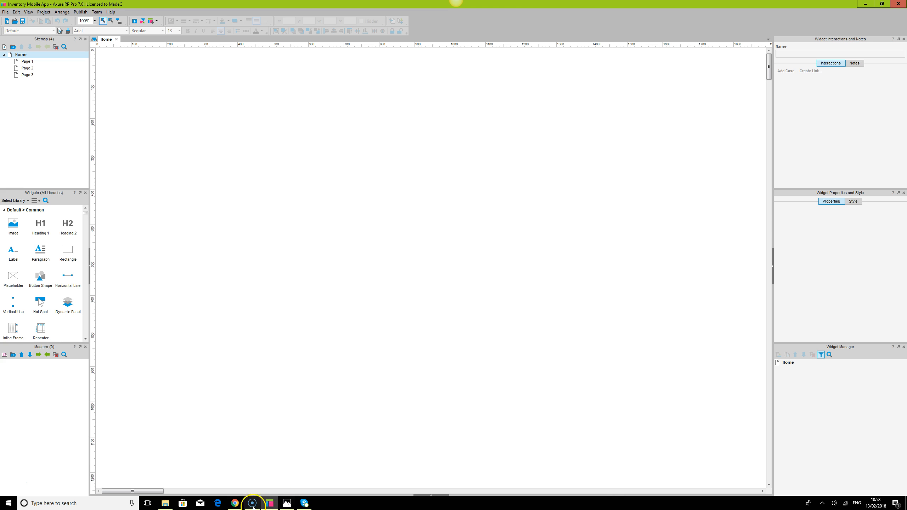
Look up the Samsung Galaxy Note 4's CSS width and height in the mydevice.io smartphone table.
left_click(234, 504)
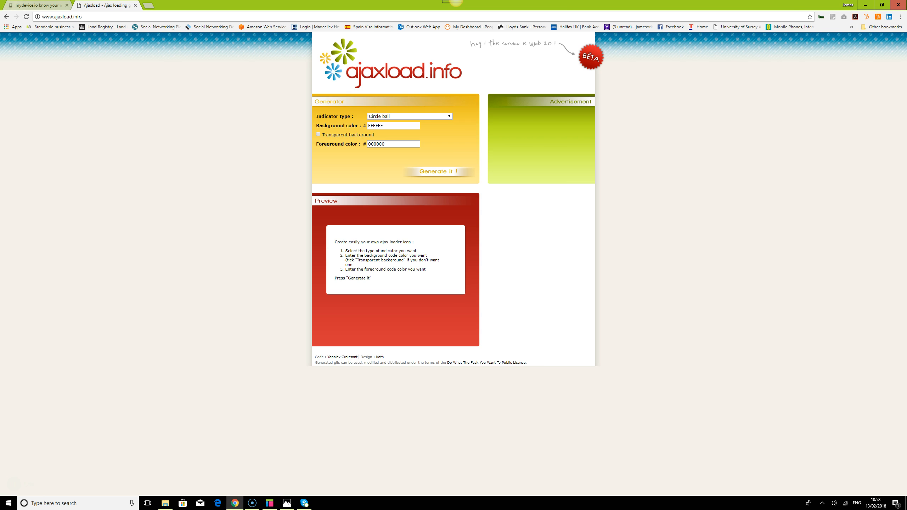
left_click(32, 6)
scroll(164, 113, "up", 2)
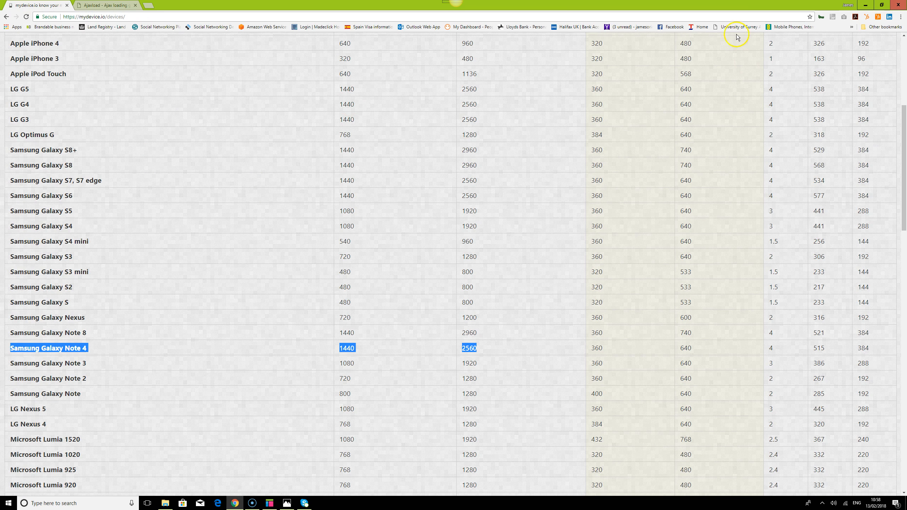
left_click_drag(903, 168, 904, 97)
left_click_drag(904, 58, 904, 92)
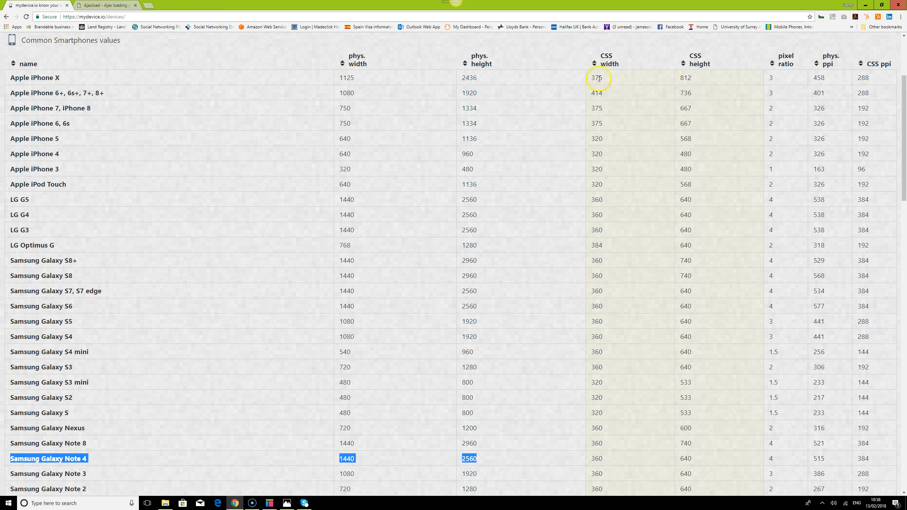
mouse_move(901, 80)
left_mouse_down()
mouse_move(901, 104)
mouse_move(901, 67)
left_mouse_up()
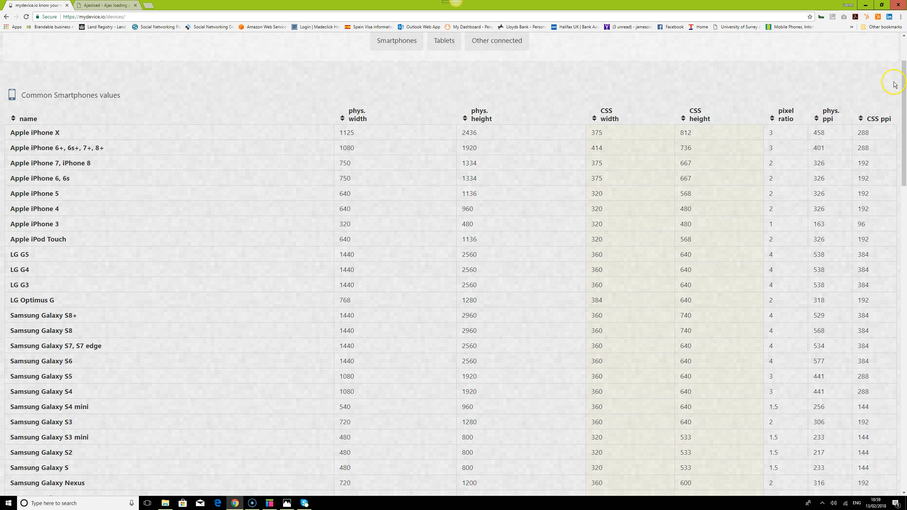
left_click_drag(904, 85, 904, 176)
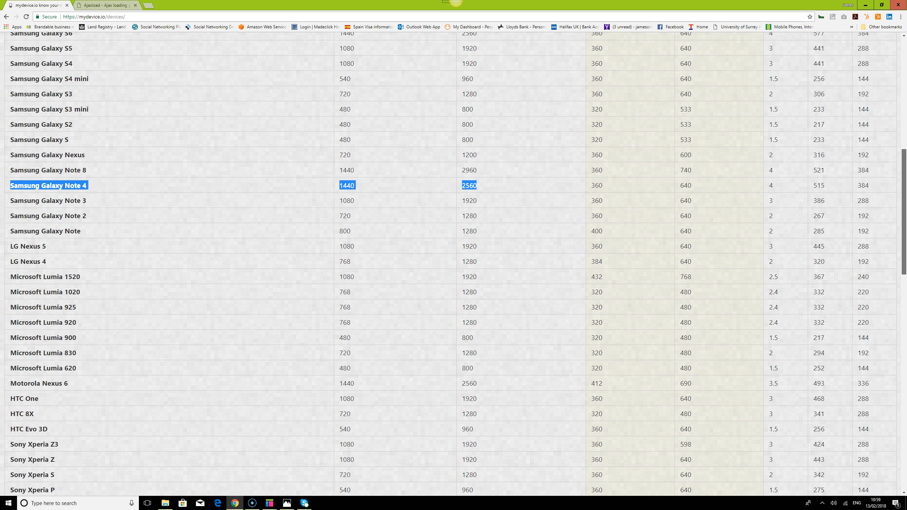
left_click(120, 188)
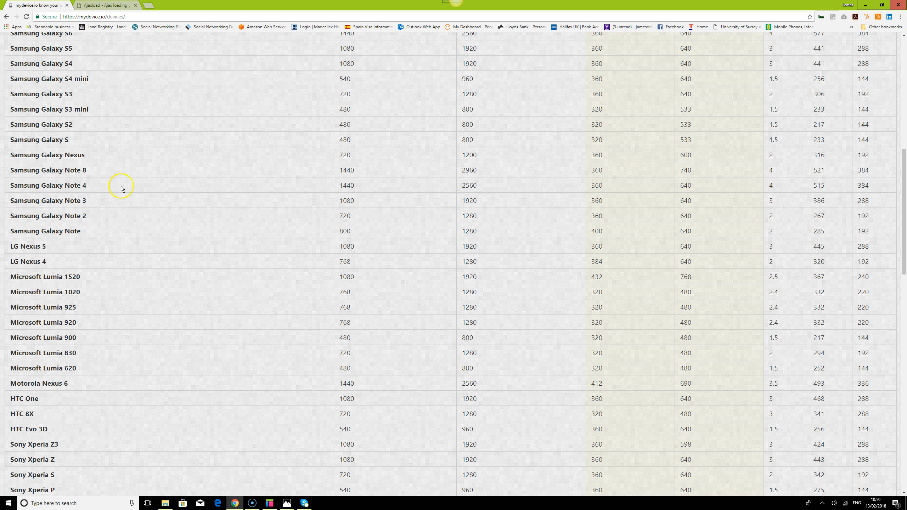
double_click(593, 186)
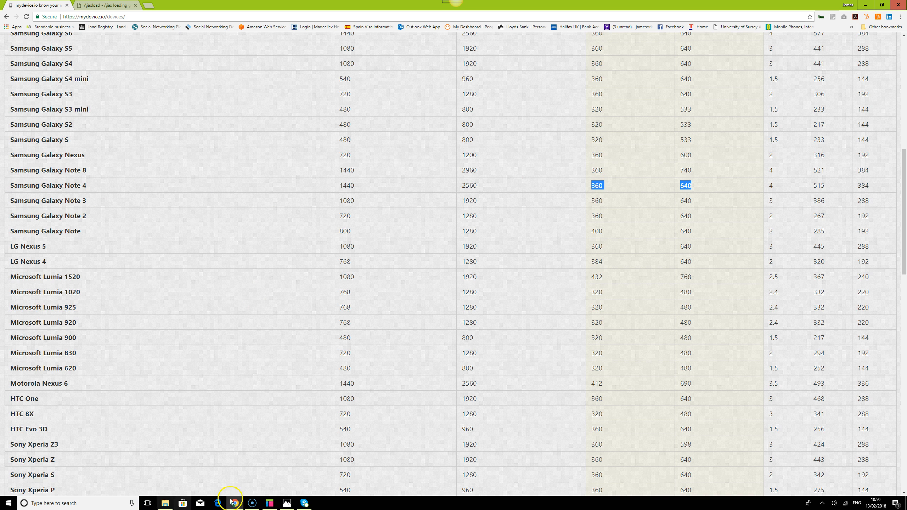
Generate the HTML prototype with the Mobile/Device viewport settings and open it with the sitemap pane collapsed.
left_click(271, 503)
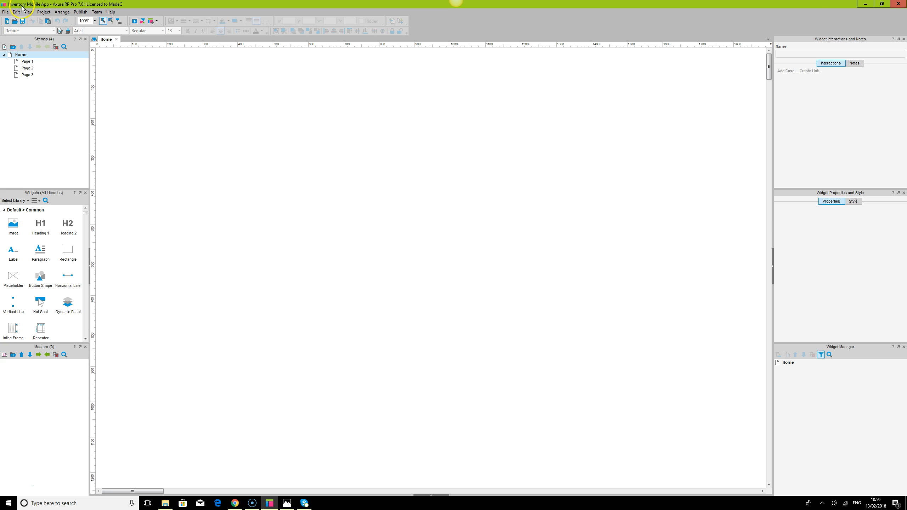
left_click(78, 13)
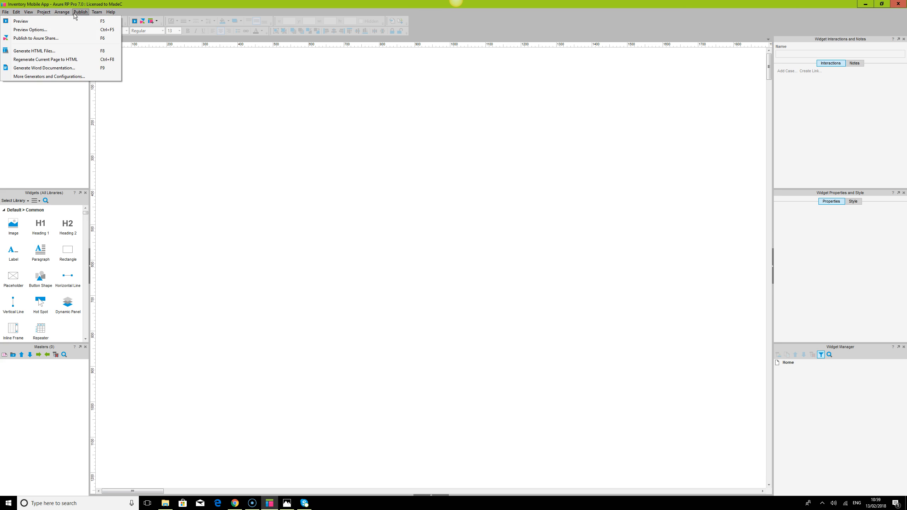
left_click(69, 52)
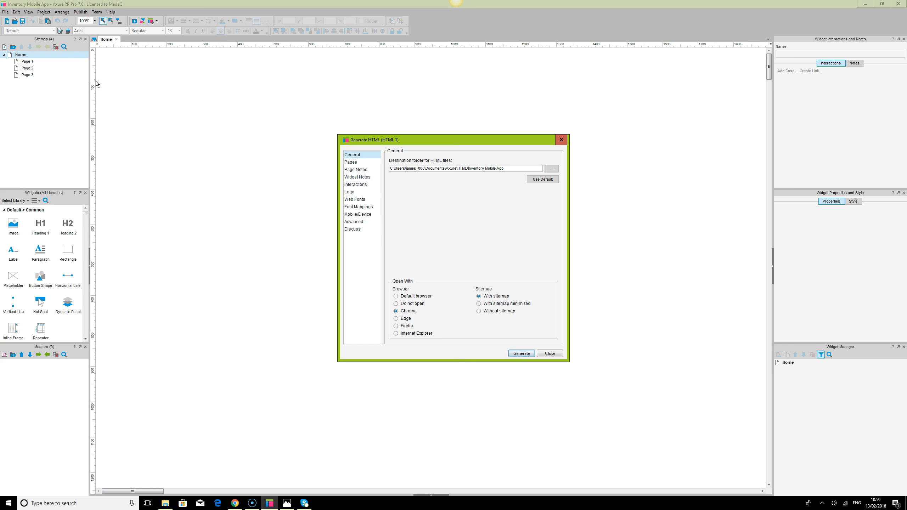
left_click(358, 214)
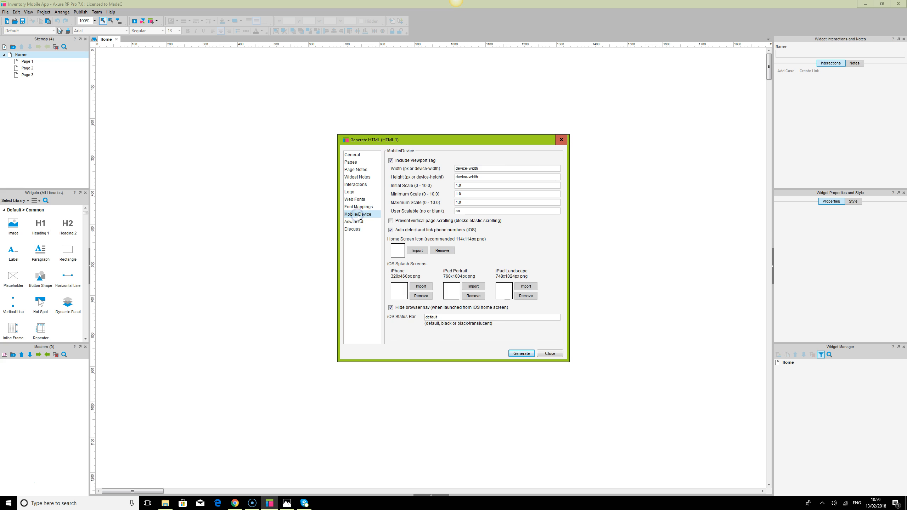
left_click(464, 186)
left_click(522, 354)
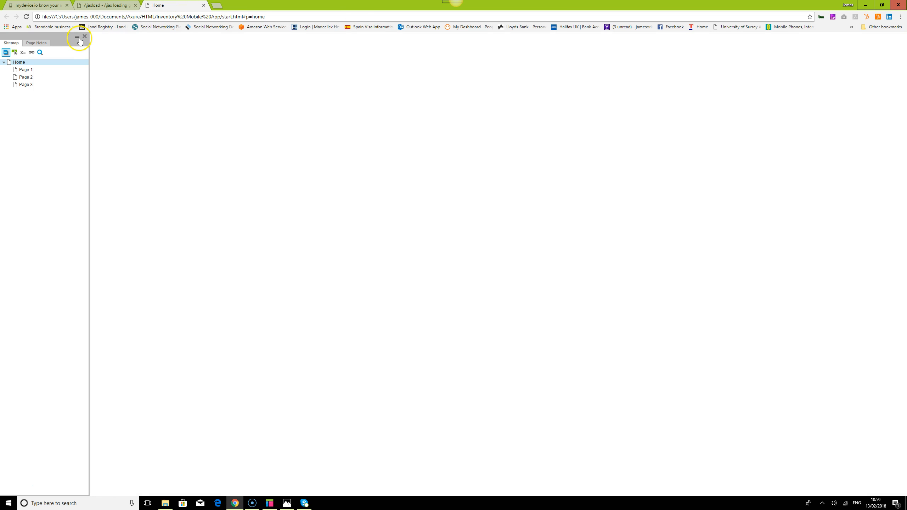
left_click(81, 39)
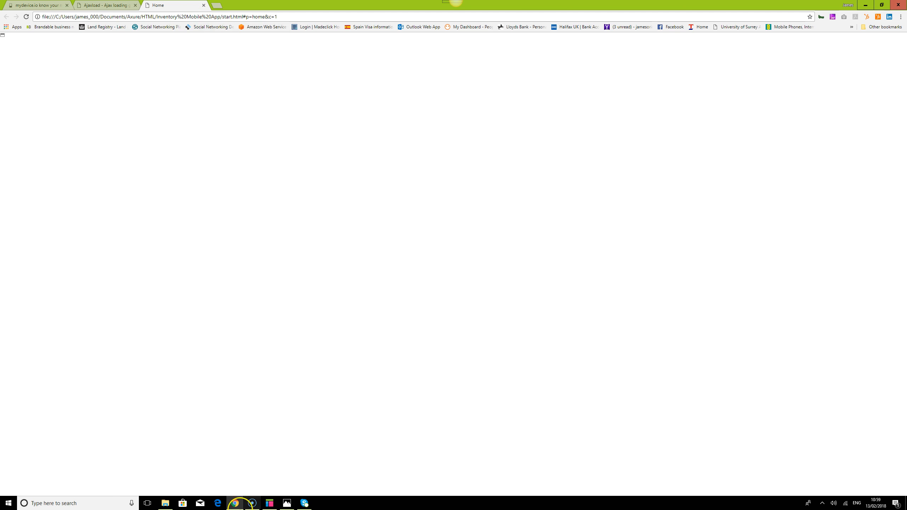
Place a rectangle on the Home page and position it at x 0, y 0.
left_click(269, 504)
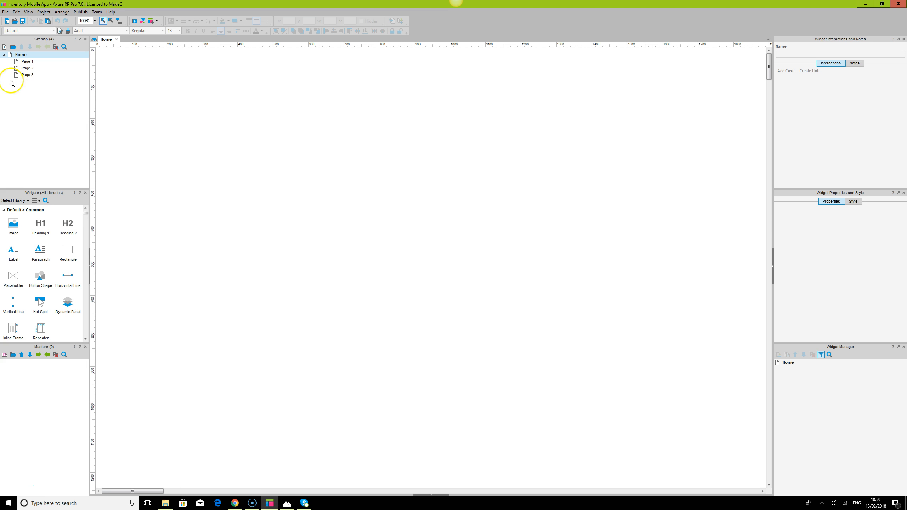
left_click_drag(68, 250, 109, 53)
left_click(290, 21)
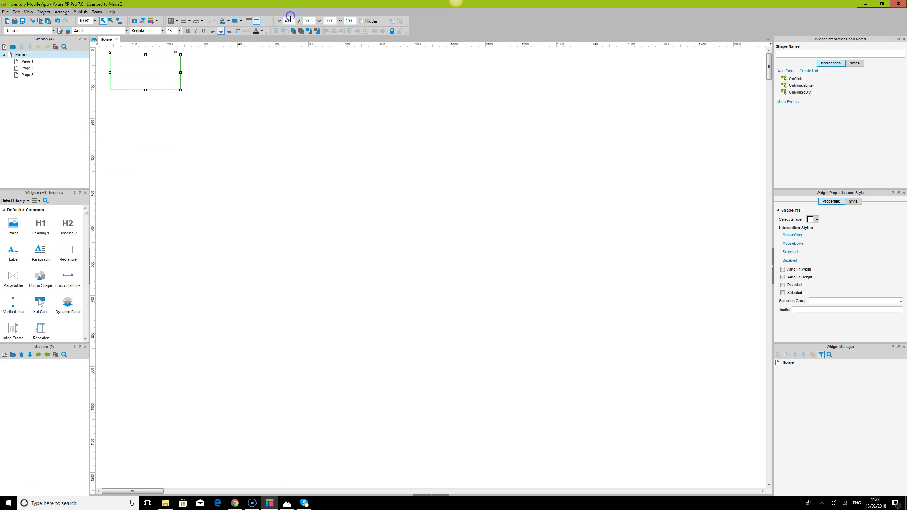
type("0")
key("Tab")
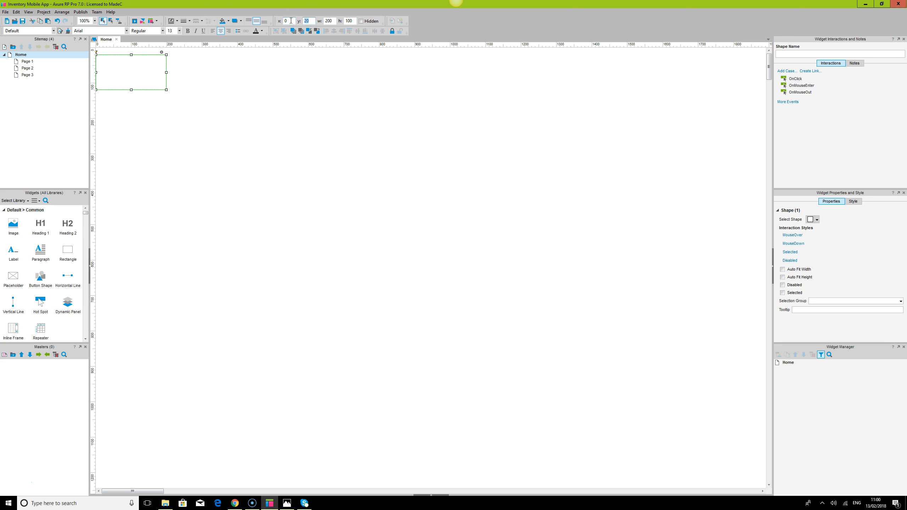
type("0")
key("Return")
left_click(188, 75)
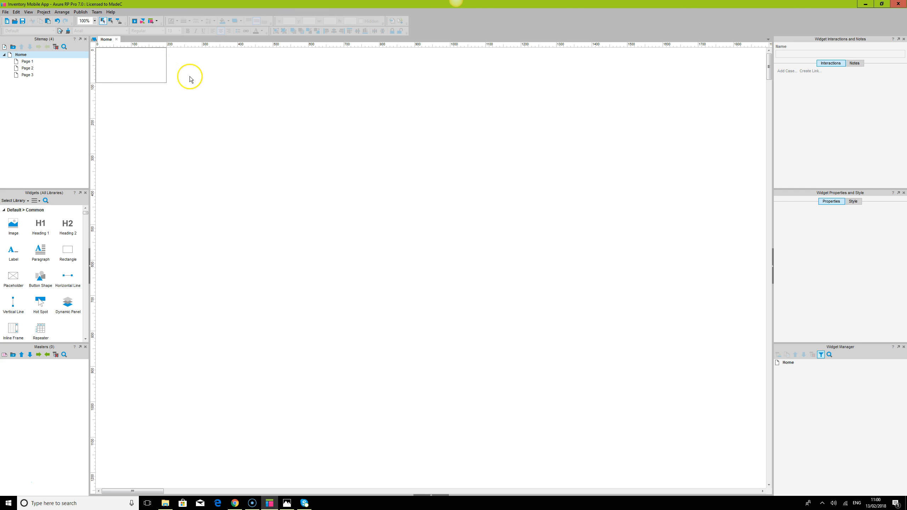
Resize the rectangle to 360 wide by 640 high to match the Galaxy Note 4 screen.
left_click(152, 60)
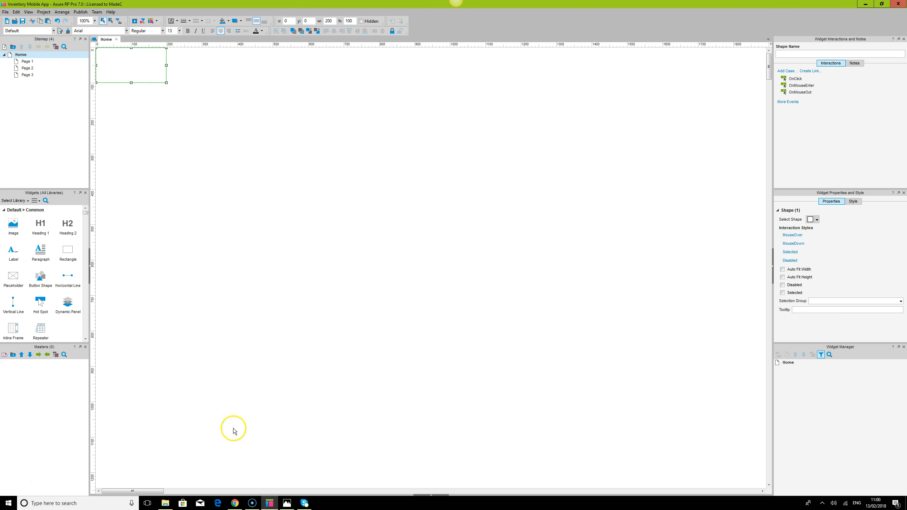
left_click(235, 504)
left_click(31, 6)
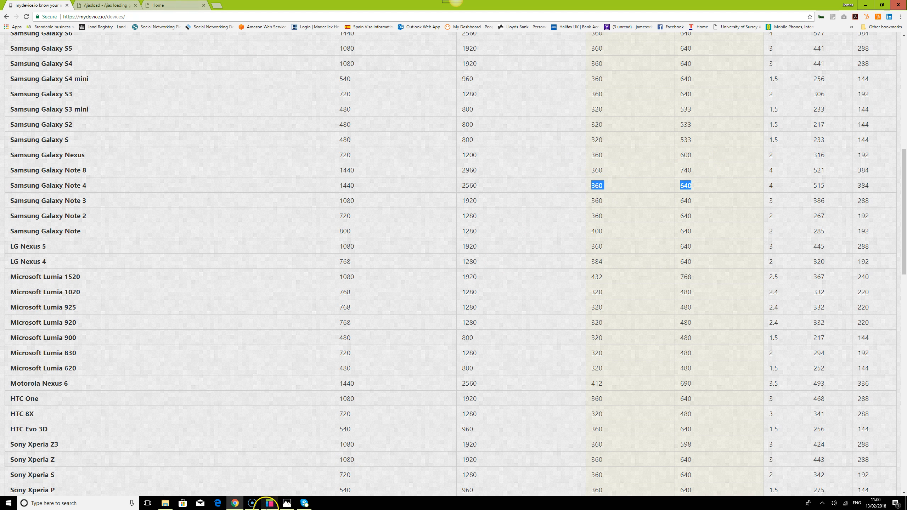
left_click(270, 503)
left_click(321, 22)
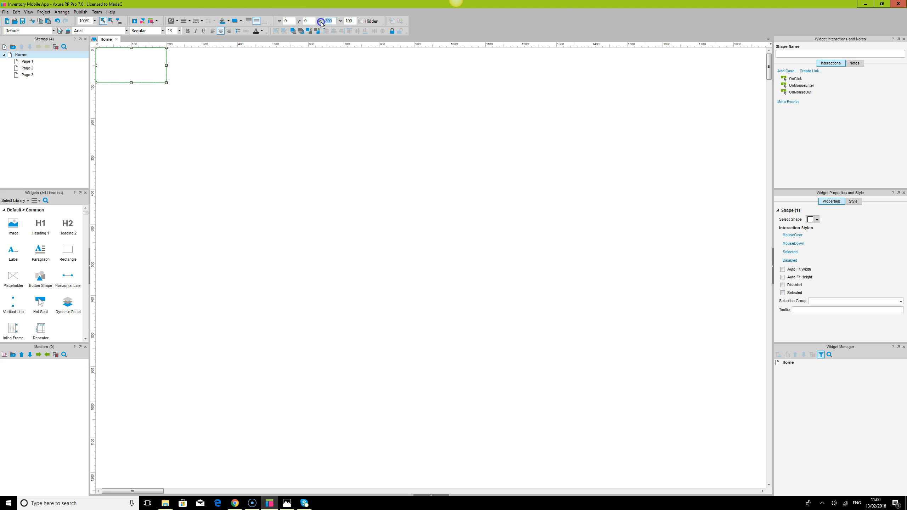
key("Tab")
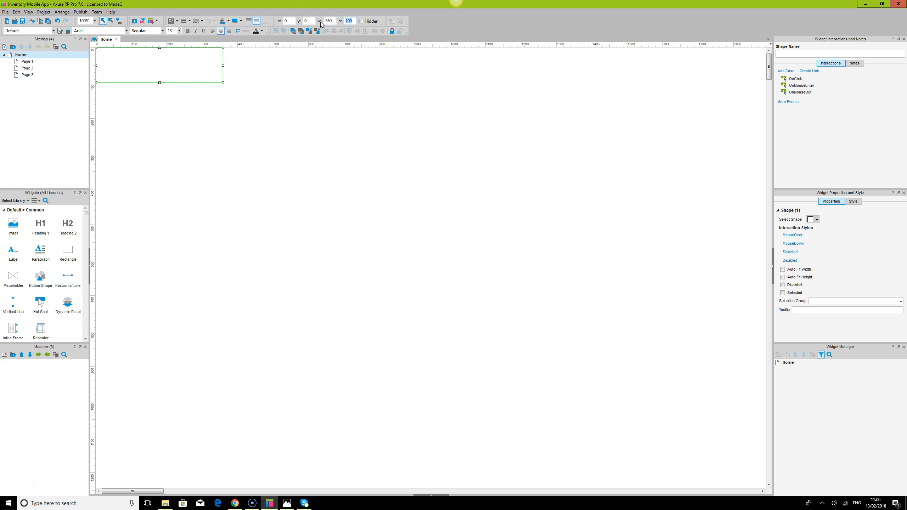
key("Return")
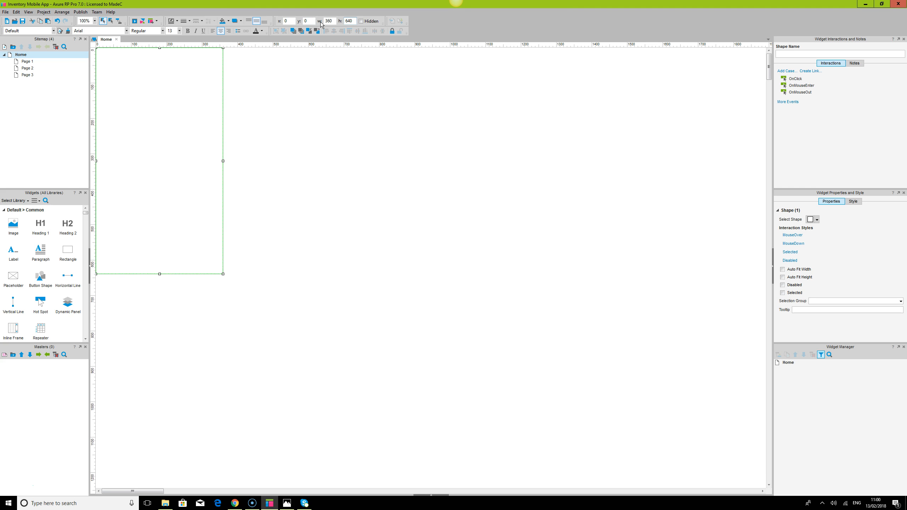
Center the Home page's alignment and its background image alignment horizontally and vertically in the page style settings.
left_click(436, 181)
left_click(214, 106)
left_click(95, 21)
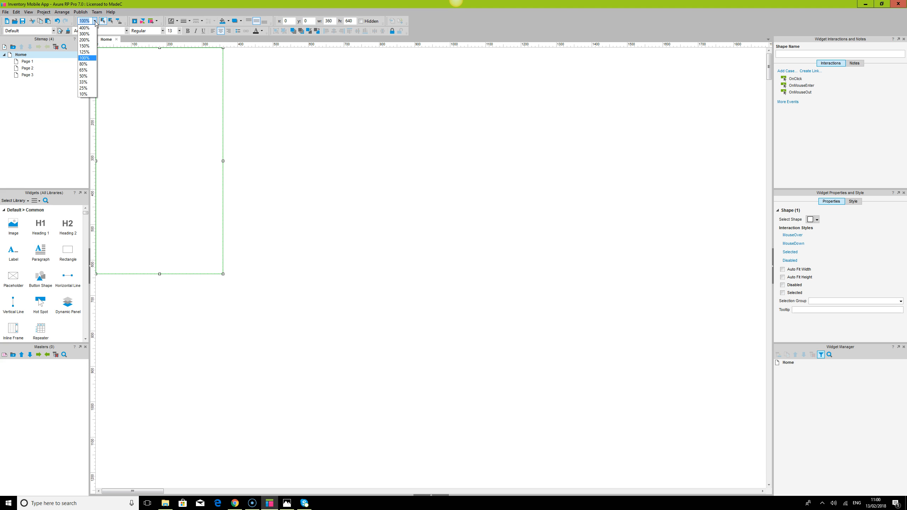
left_click(92, 47)
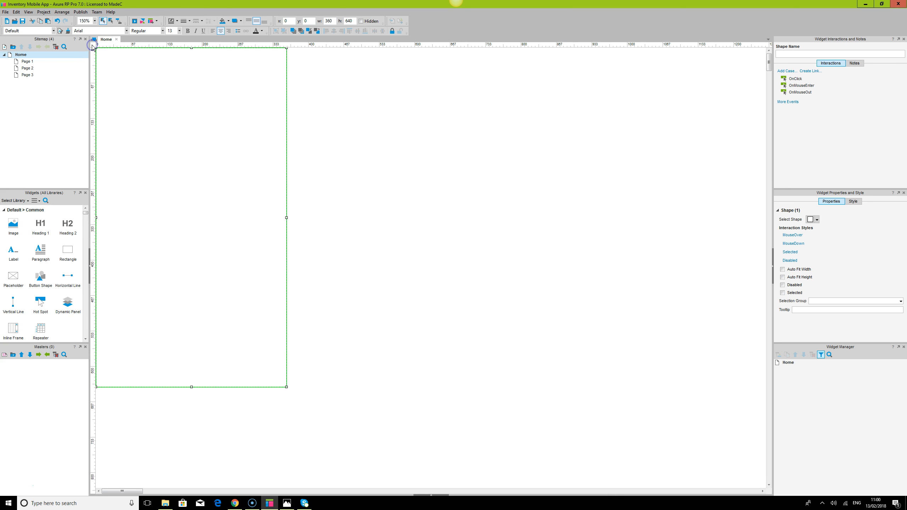
left_click(86, 22)
type("170")
key("Return")
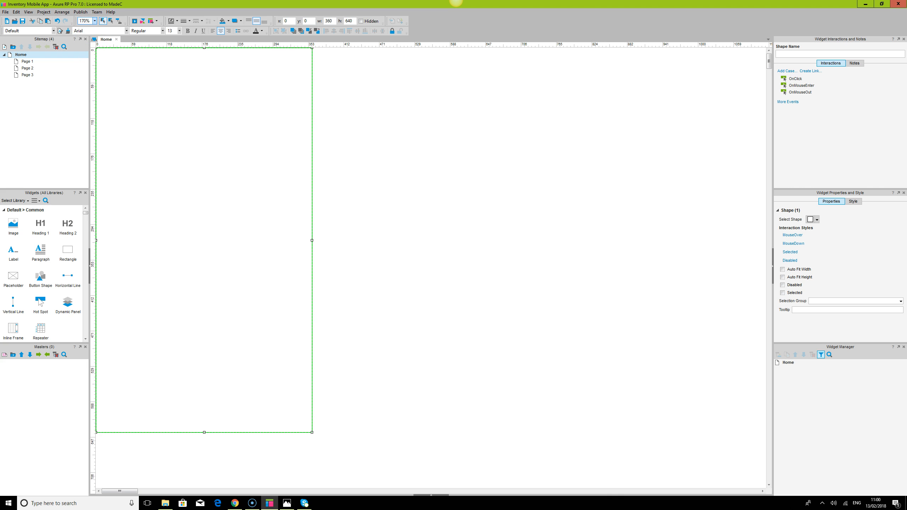
left_click(415, 317)
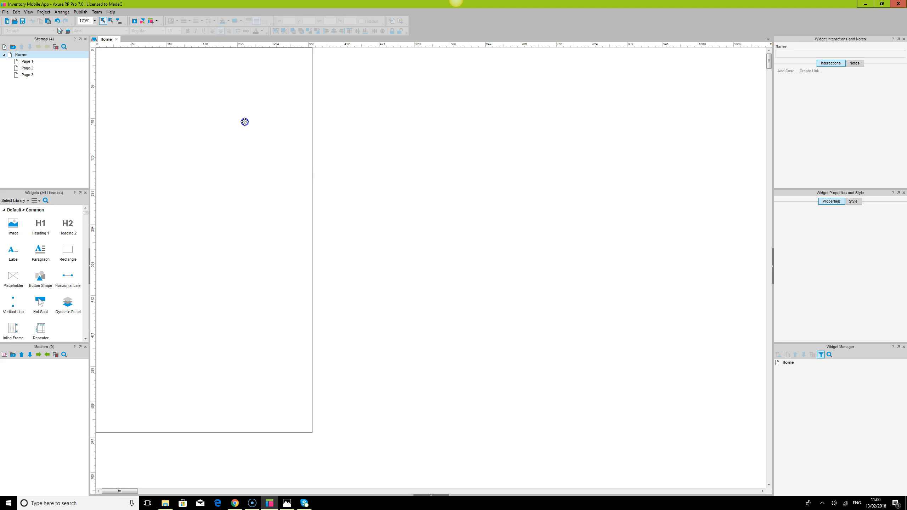
left_click(244, 122)
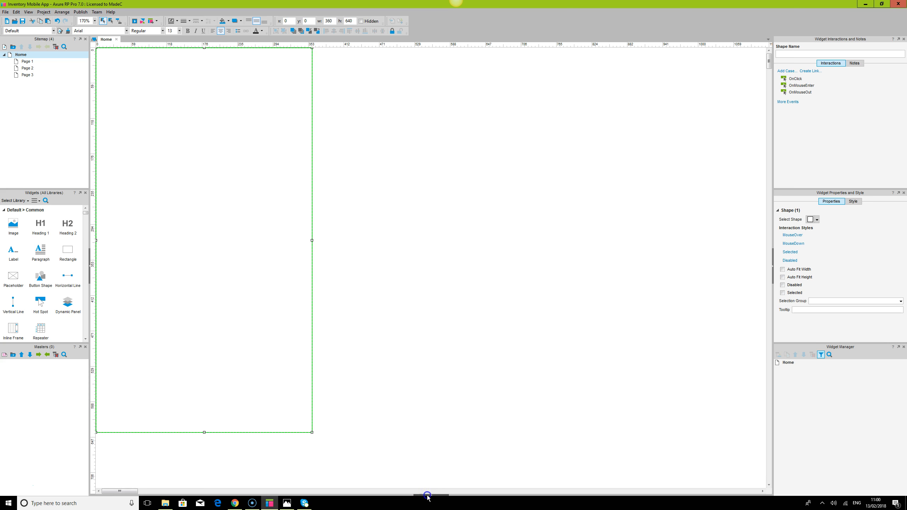
left_click(428, 496)
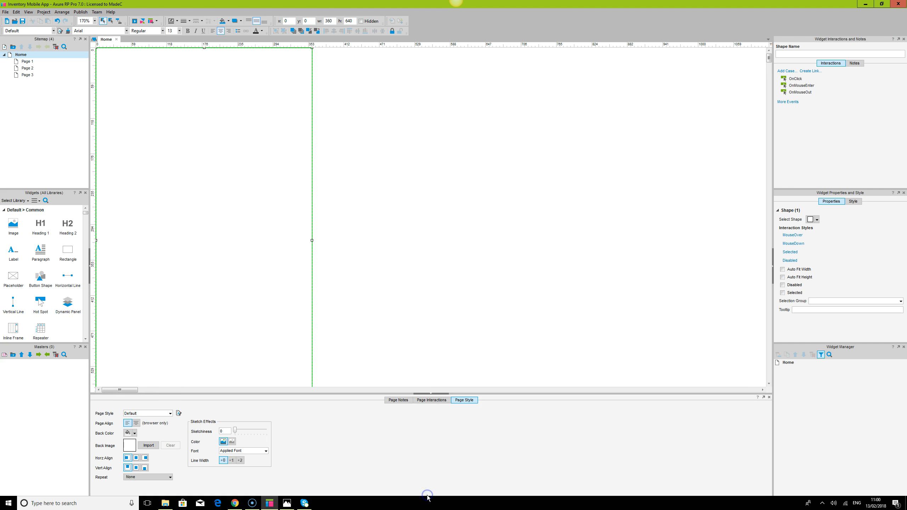
left_click(137, 458)
left_click(136, 468)
left_click(136, 423)
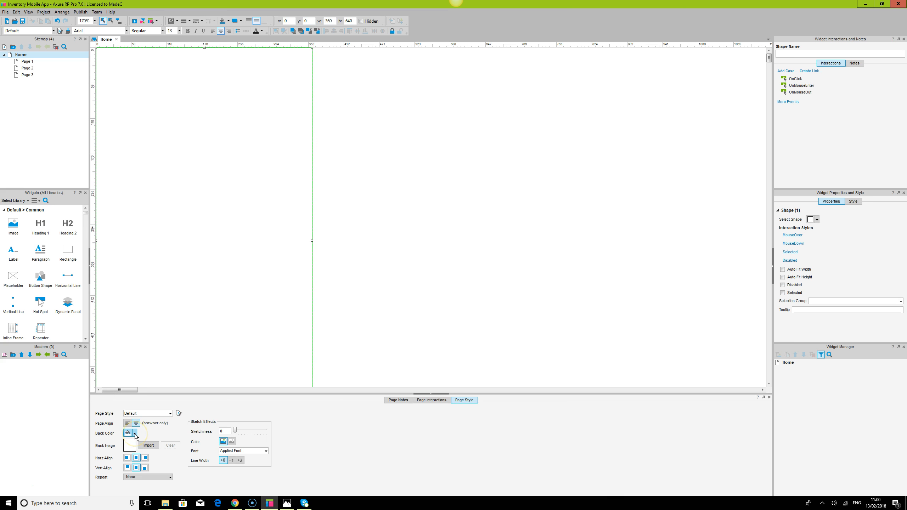
Set the Home page's background colour to a medium grey.
left_click(134, 434)
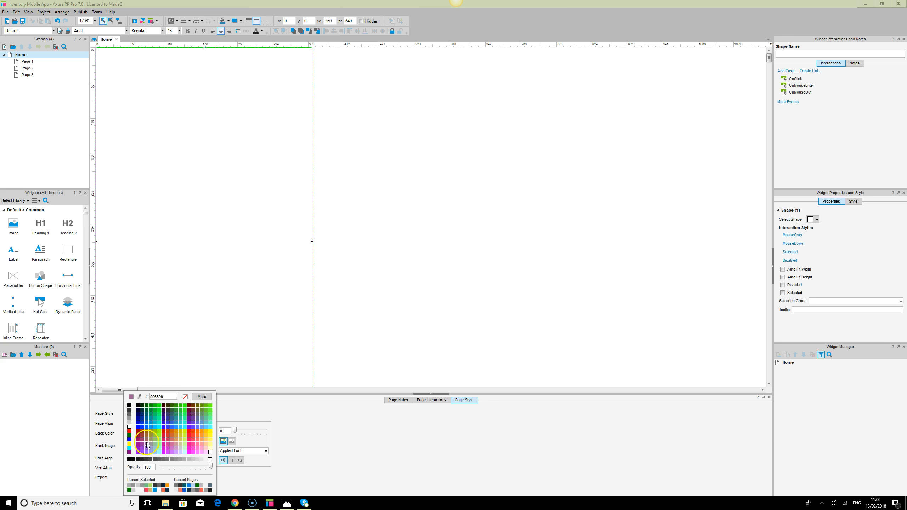
left_click(207, 460)
left_click(366, 290)
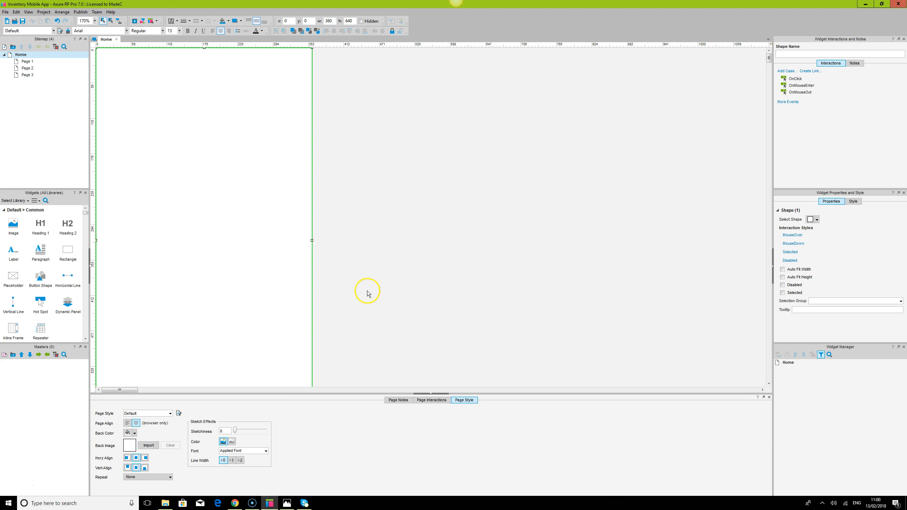
left_click(135, 433)
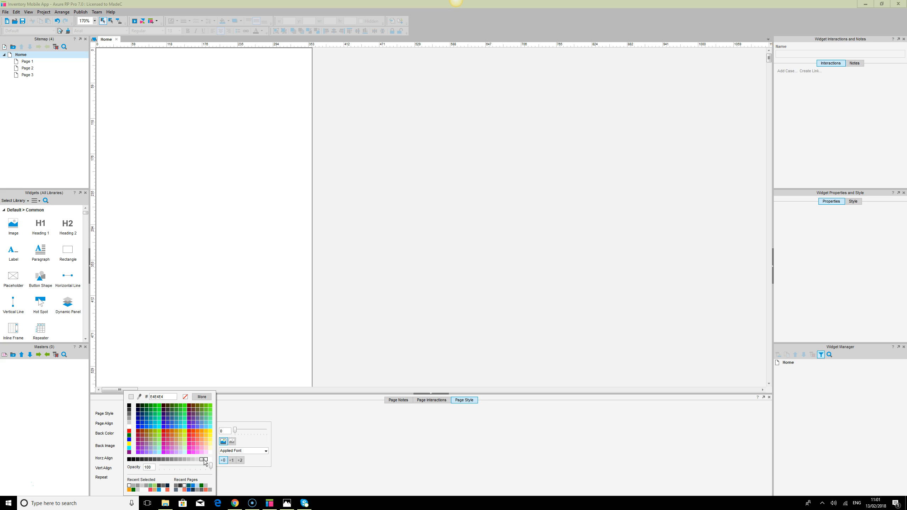
left_click(183, 460)
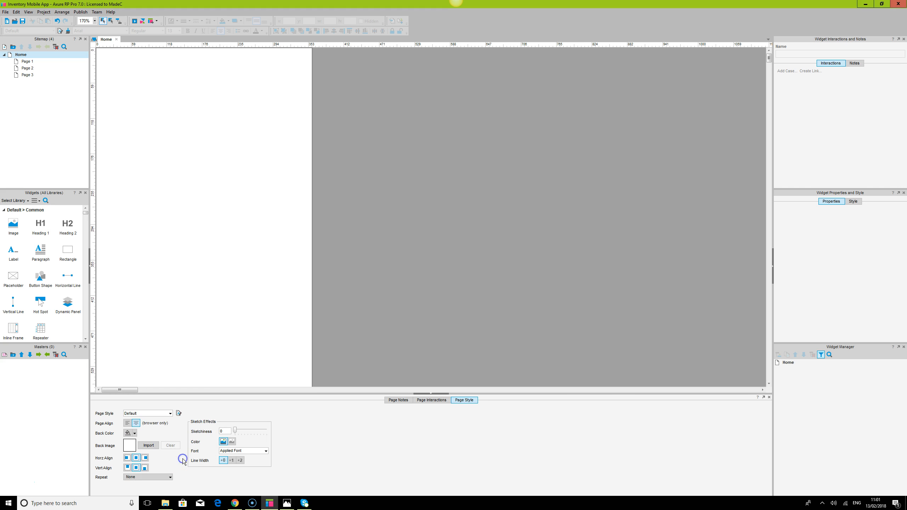
Select the full-screen rectangle and remove its border line.
left_click(446, 304)
left_click(301, 166)
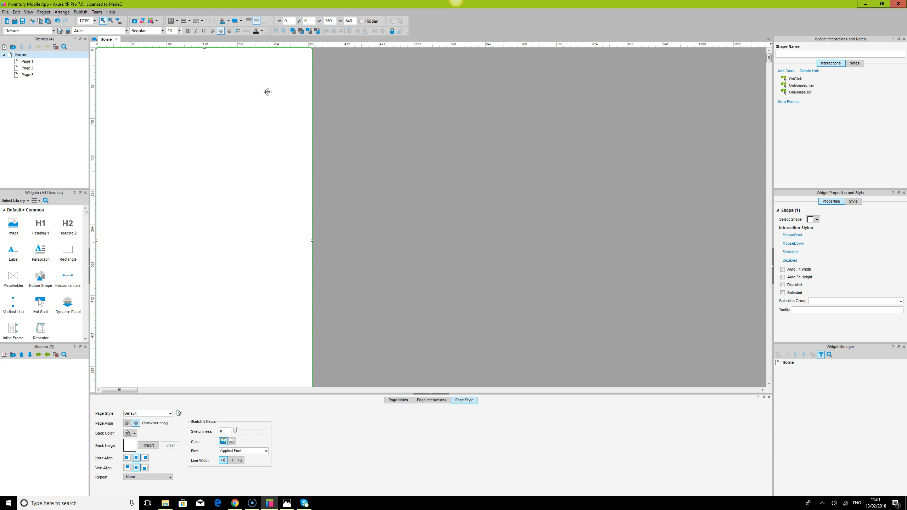
left_click(187, 21)
left_click(182, 36)
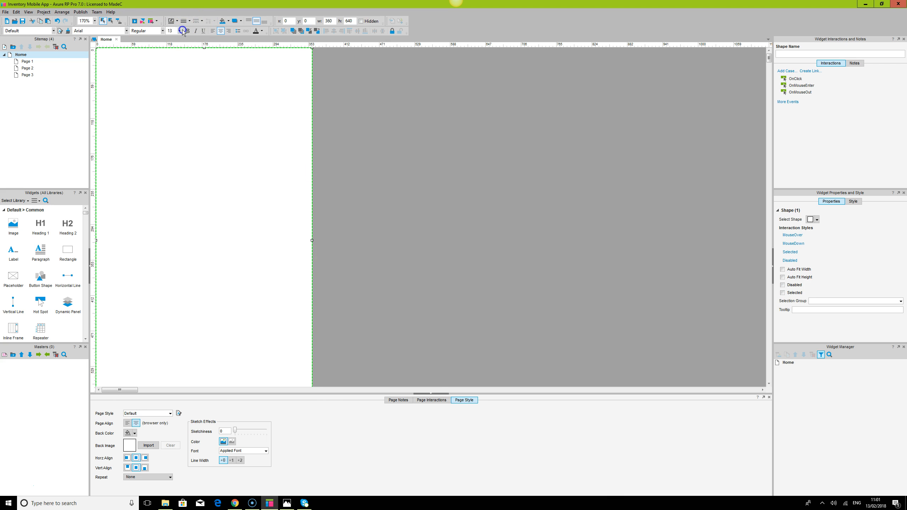
Set the rectangle's font to Maven Pro.
left_click(495, 225)
left_click(465, 201)
left_click(115, 108)
left_click(113, 31)
type("Maven Pro")
left_click(489, 208)
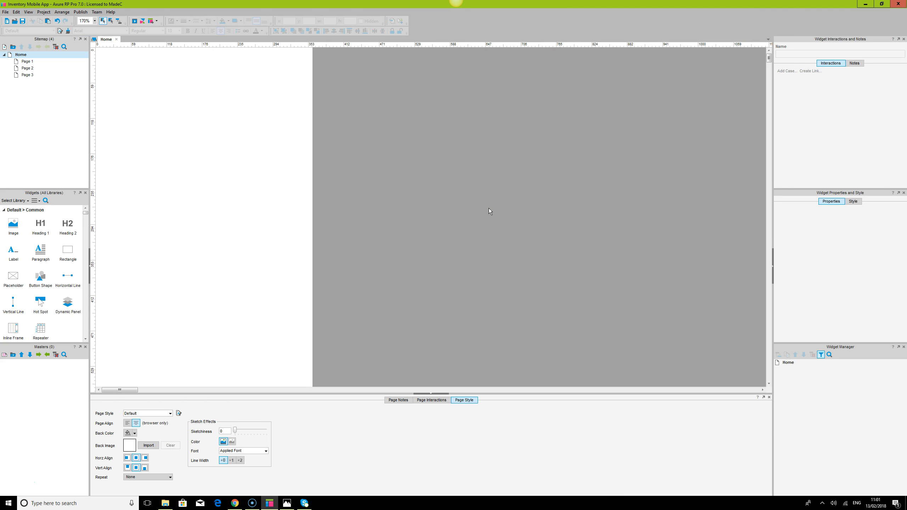
left_click(229, 180)
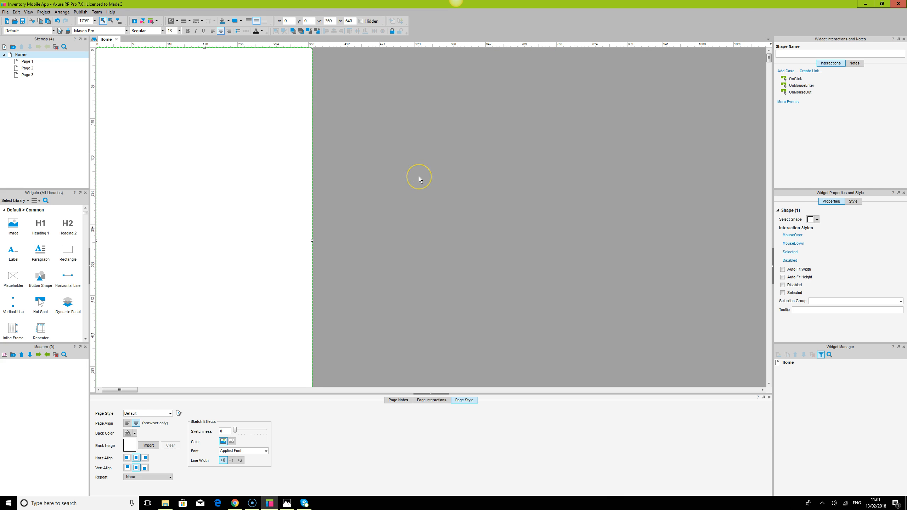
left_click(419, 177)
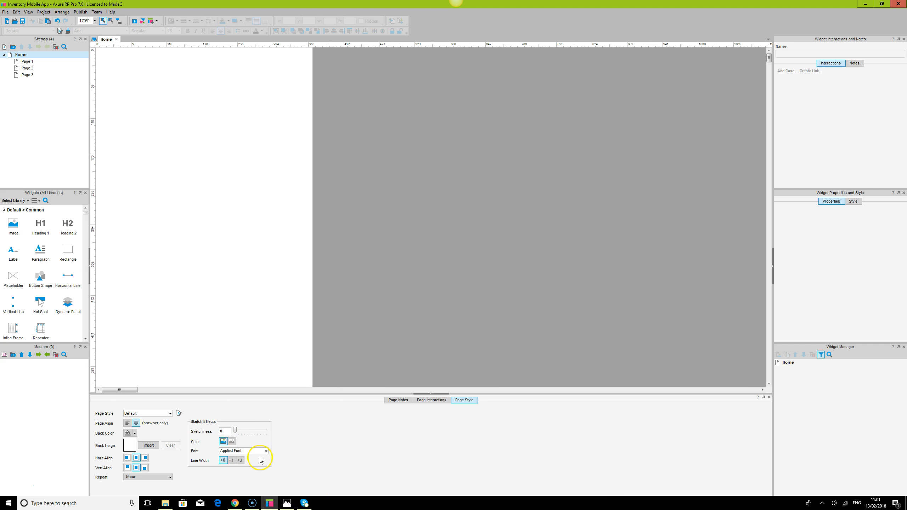
Collapse the page style pane to enlarge the canvas area.
left_click(415, 238)
left_click(442, 394)
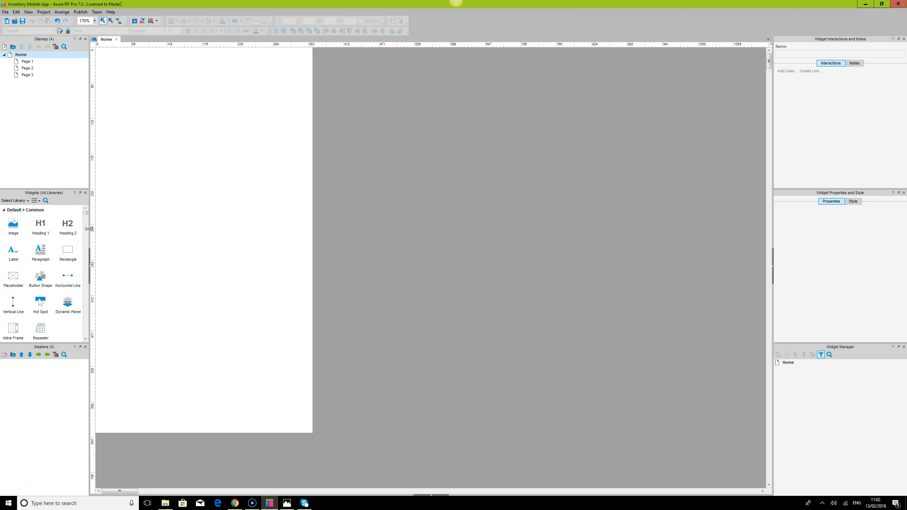
Review the hand-drawn screen sketches in the photo viewer and return to the prototype.
mouse_move(235, 507)
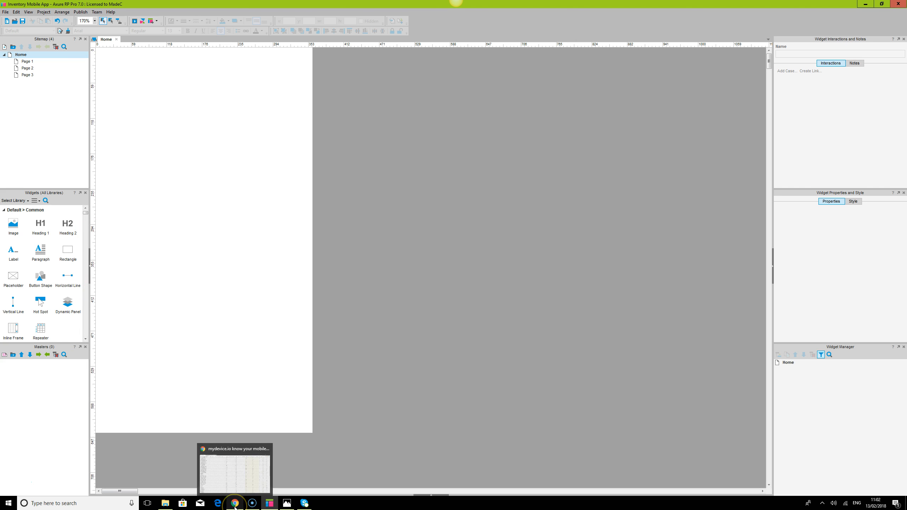
left_click(286, 503)
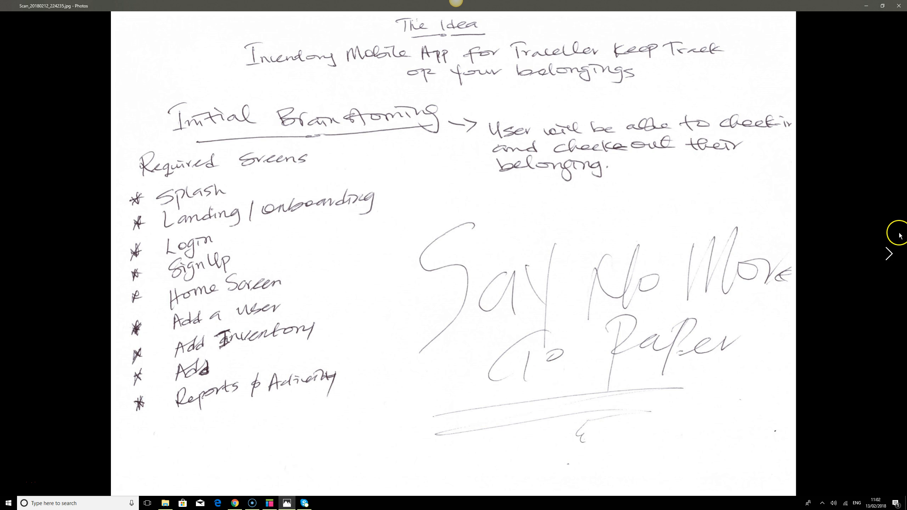
left_click(888, 254)
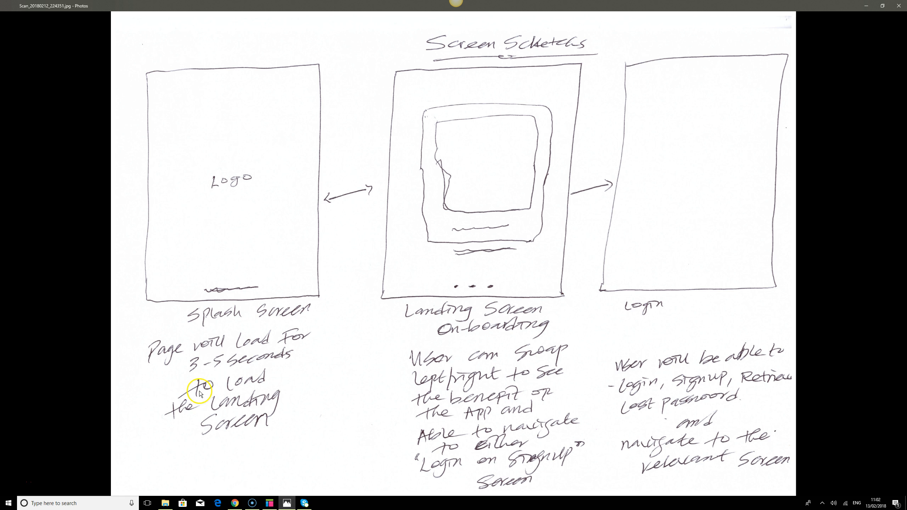
left_click(269, 504)
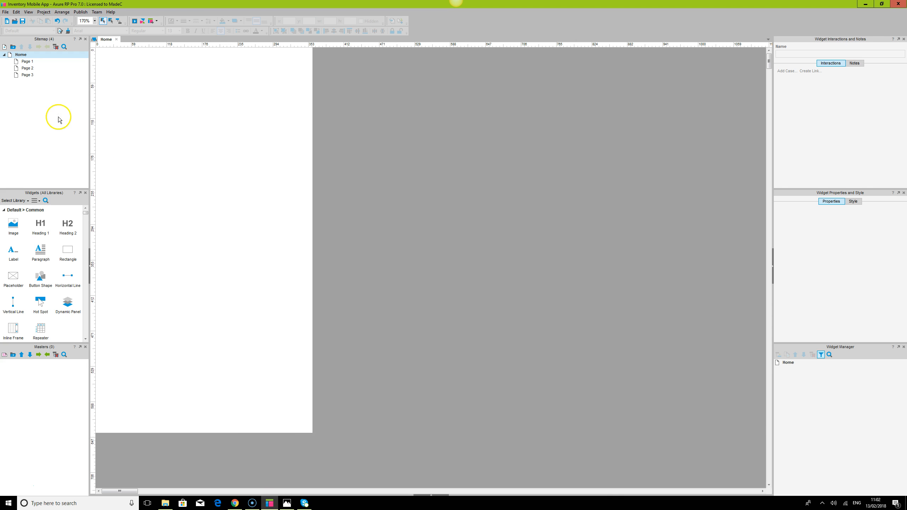
Rename the Home page in the sitemap to Splash.
left_click(20, 56)
left_click(25, 89)
mouse_move(23, 57)
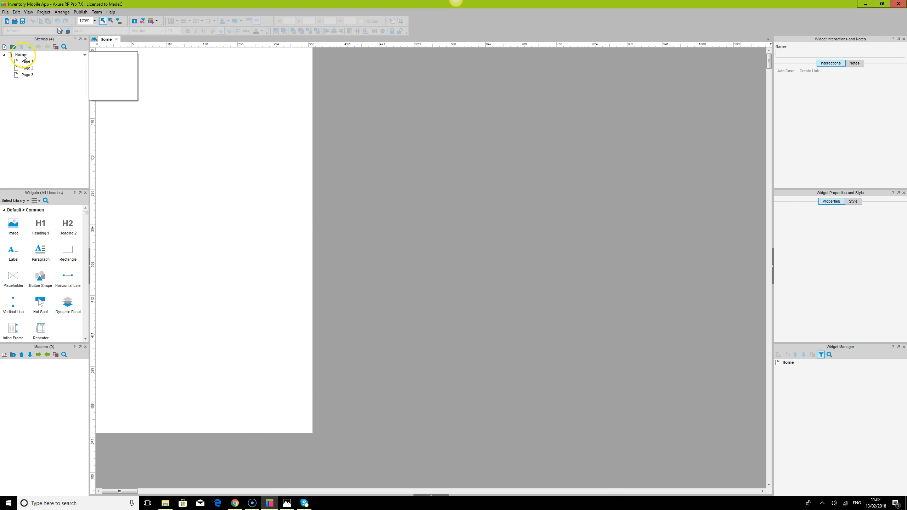
right_click(23, 56)
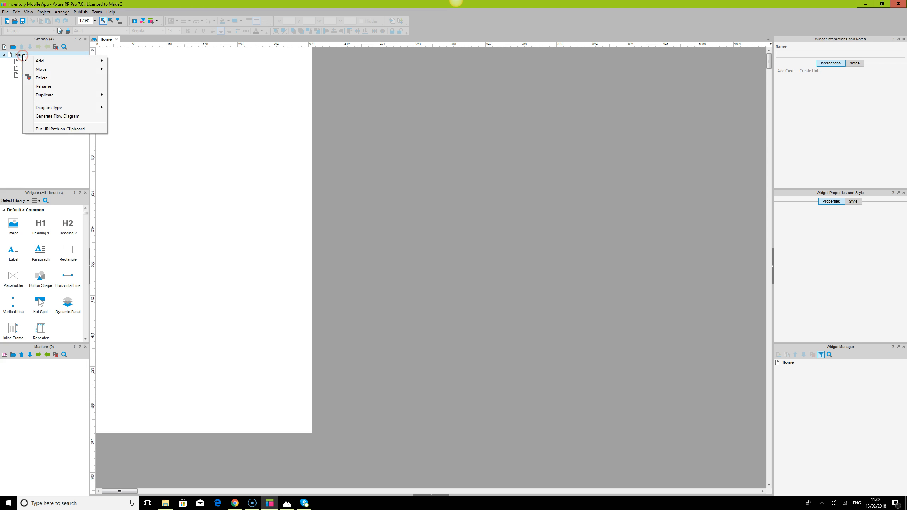
left_click(57, 87)
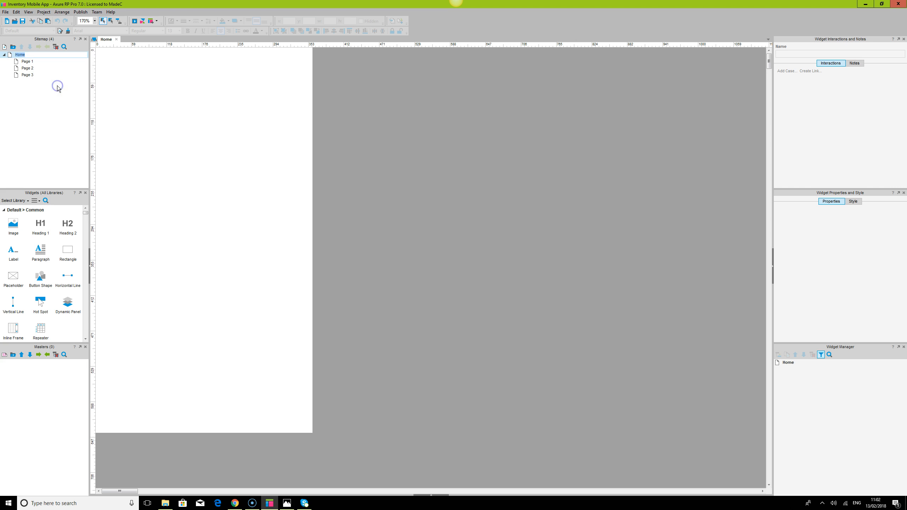
left_click(22, 56)
type("sh")
left_click(31, 105)
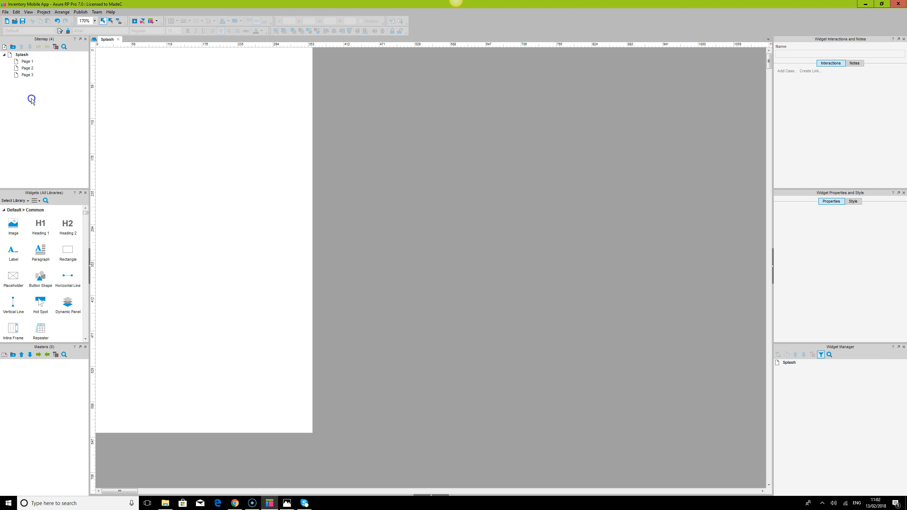
Rename Page 1 to Onboarding.
left_click(28, 63)
left_click(30, 62)
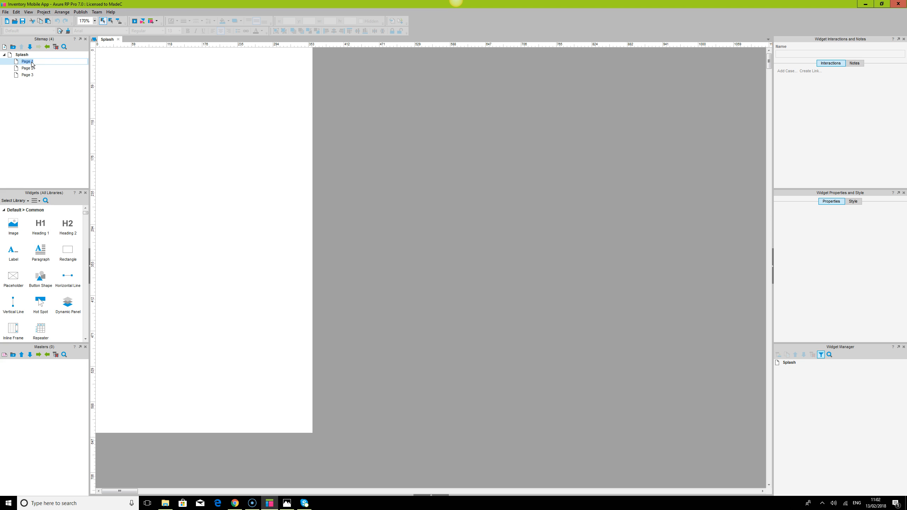
type("4")
left_click(54, 82)
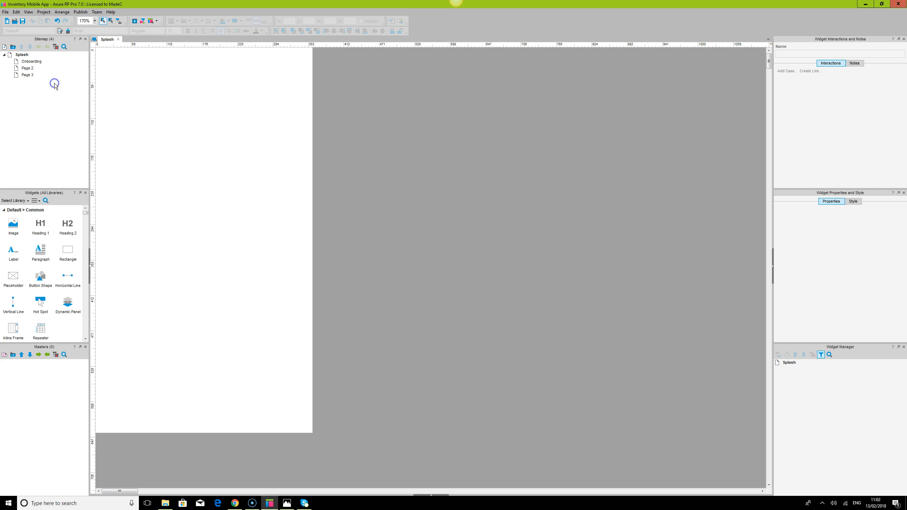
Delete Page 2 and Page 3 from the sitemap.
left_click(19, 68)
key("Delete")
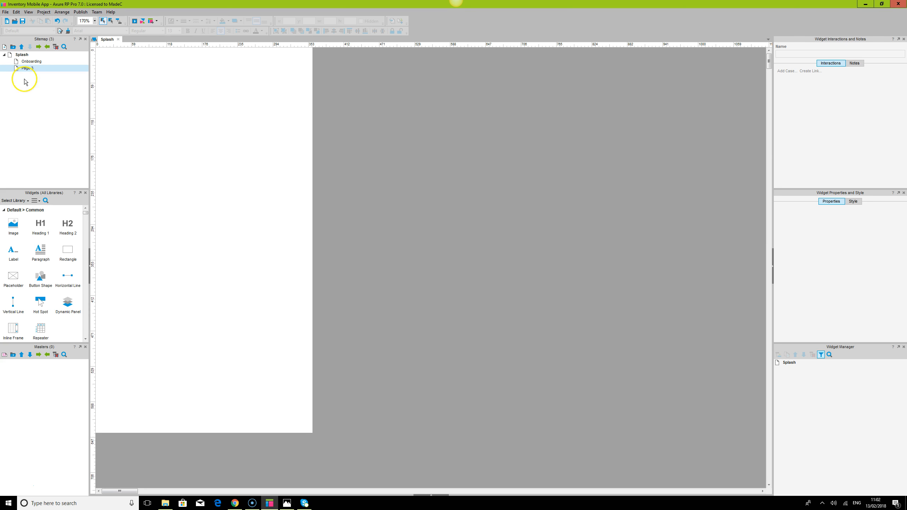
left_click(22, 88)
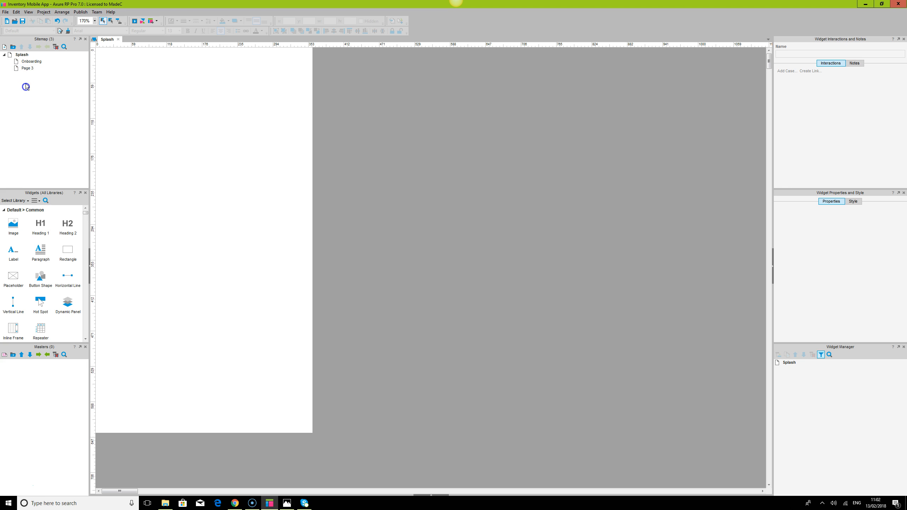
left_click(25, 68)
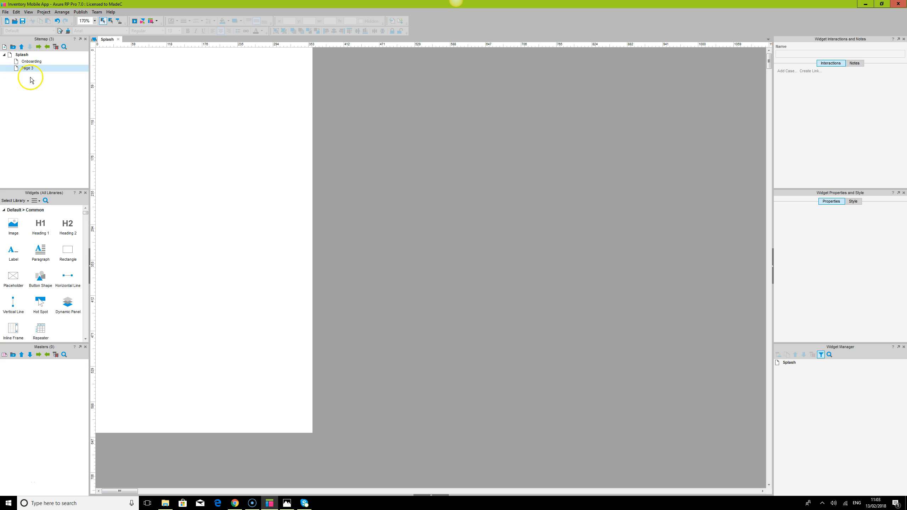
key("Delete")
left_click(26, 83)
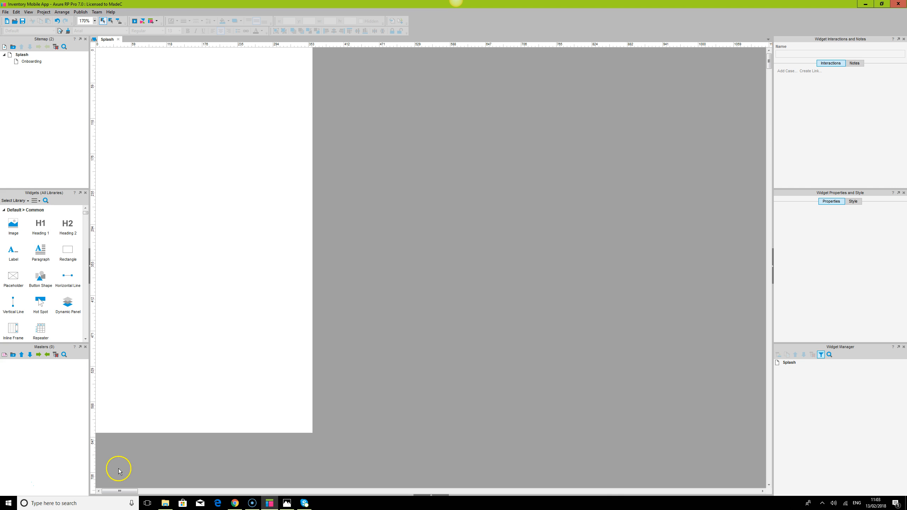
Switch to the browser and open the ajaxload.info loading-icon generator tab.
left_click(287, 503)
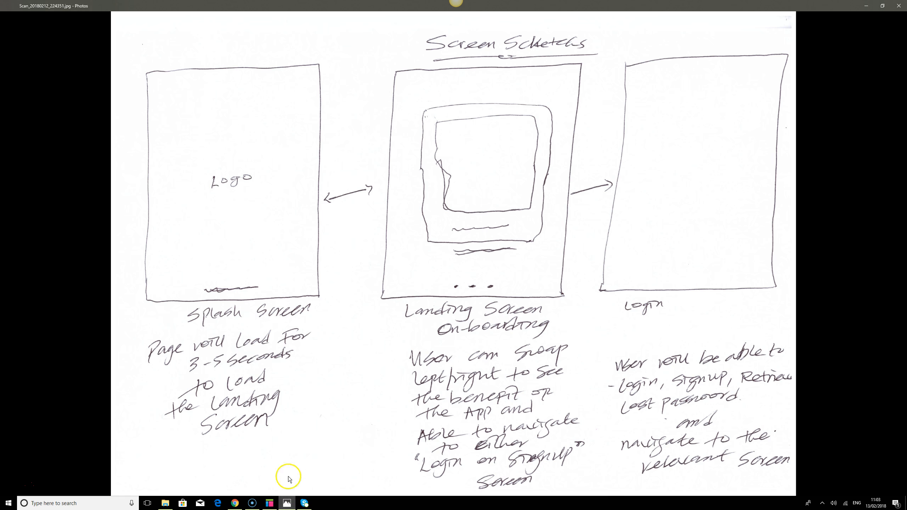
left_click(286, 504)
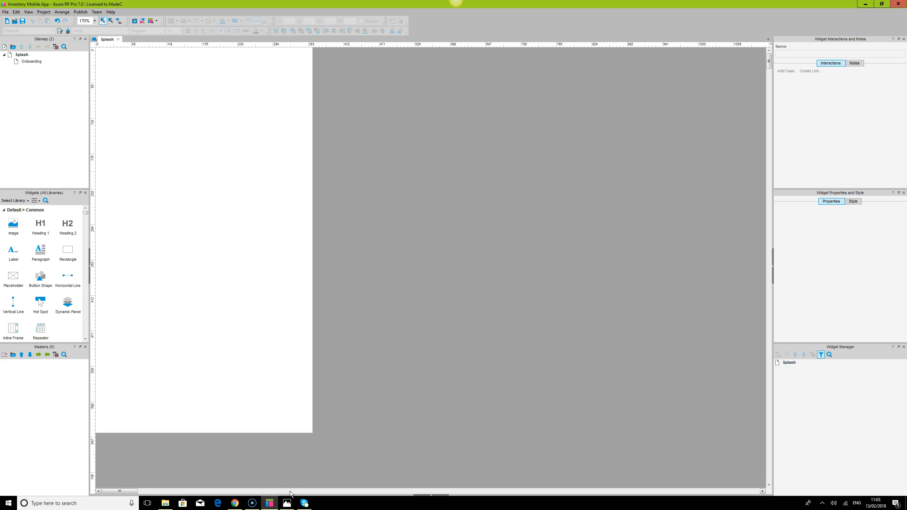
left_click(234, 503)
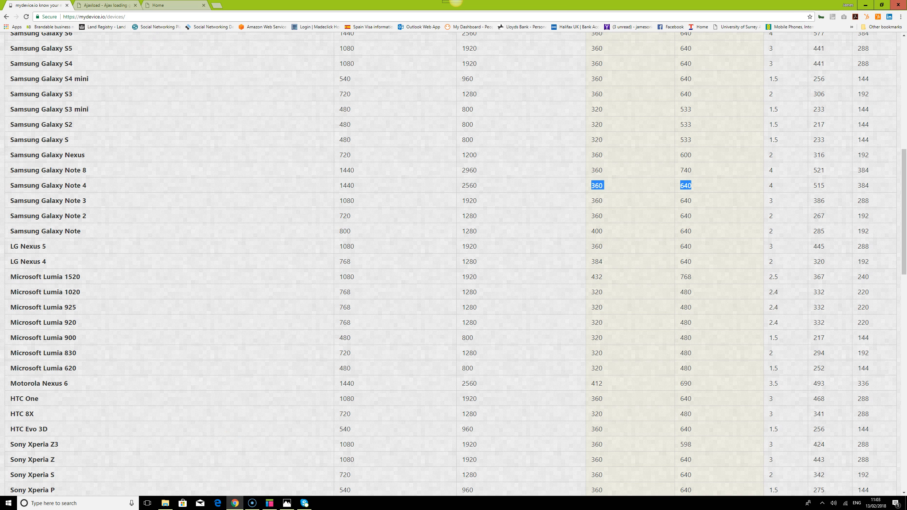
left_click(111, 6)
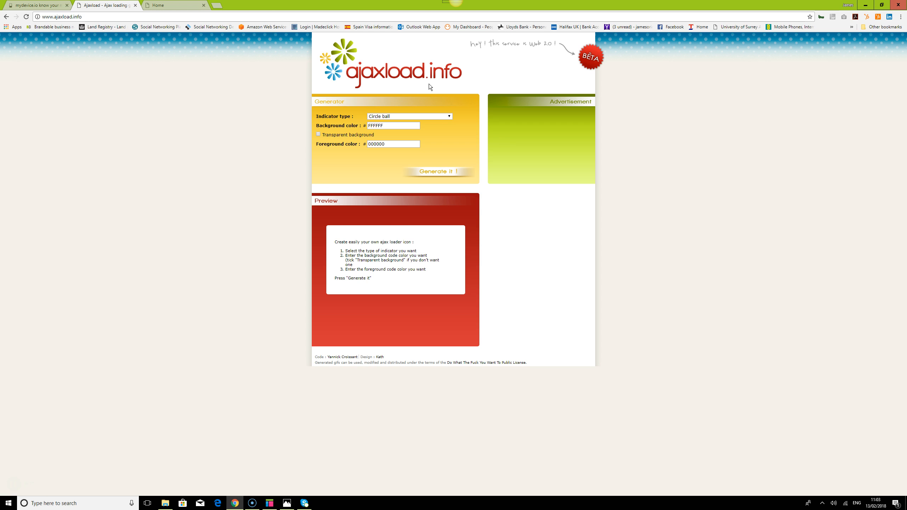
Choose Squares Circle as the indicator type in the generator.
left_click(424, 118)
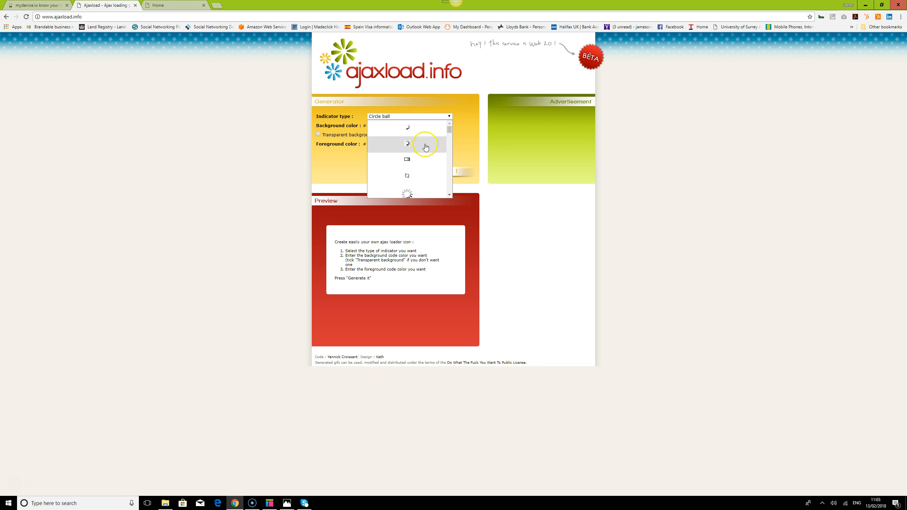
scroll(425, 169, "down", 5)
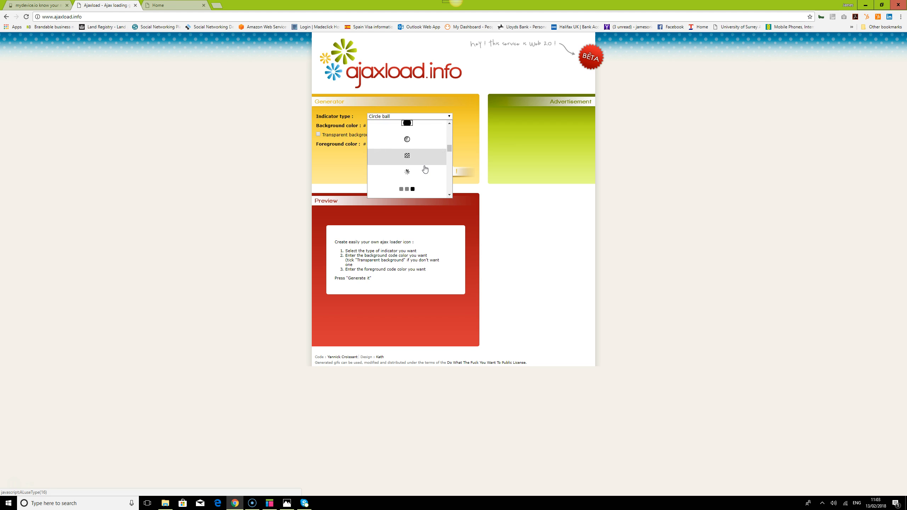
scroll(425, 169, "down", 2)
scroll(425, 169, "down", 1)
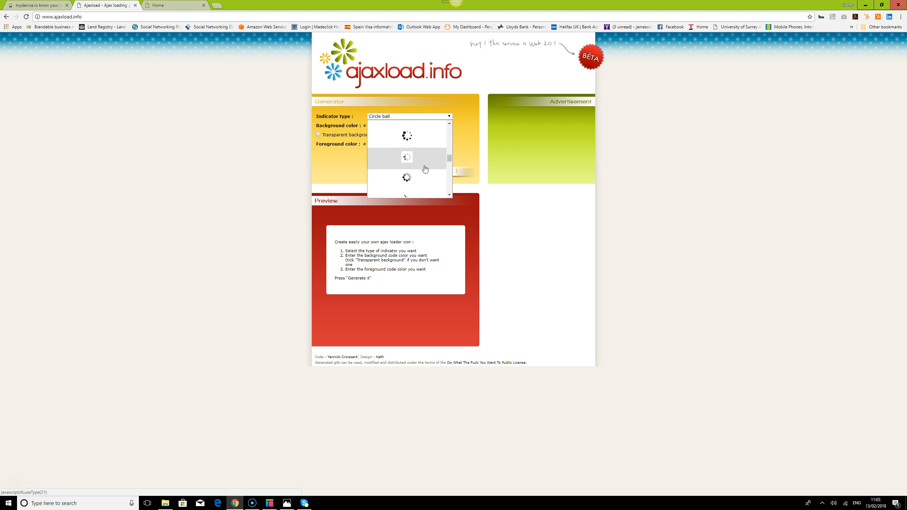
scroll(425, 169, "down", 3)
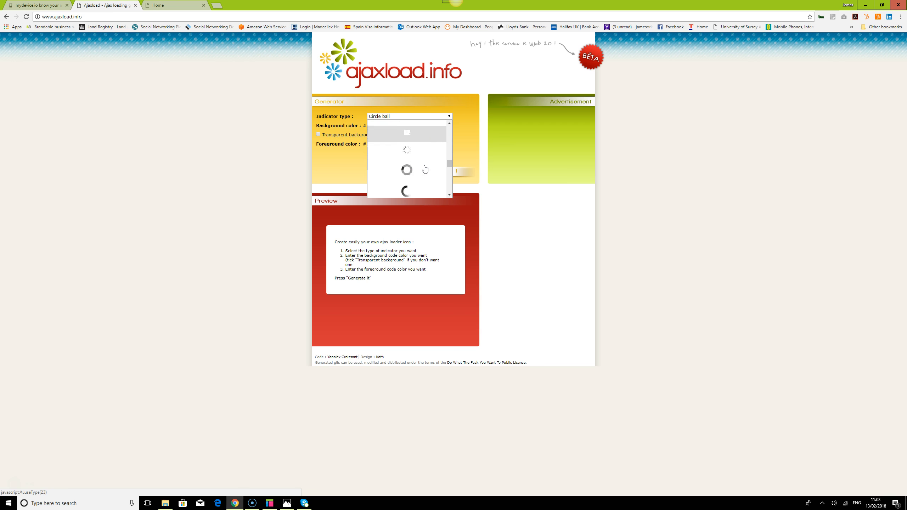
scroll(425, 169, "down", 3)
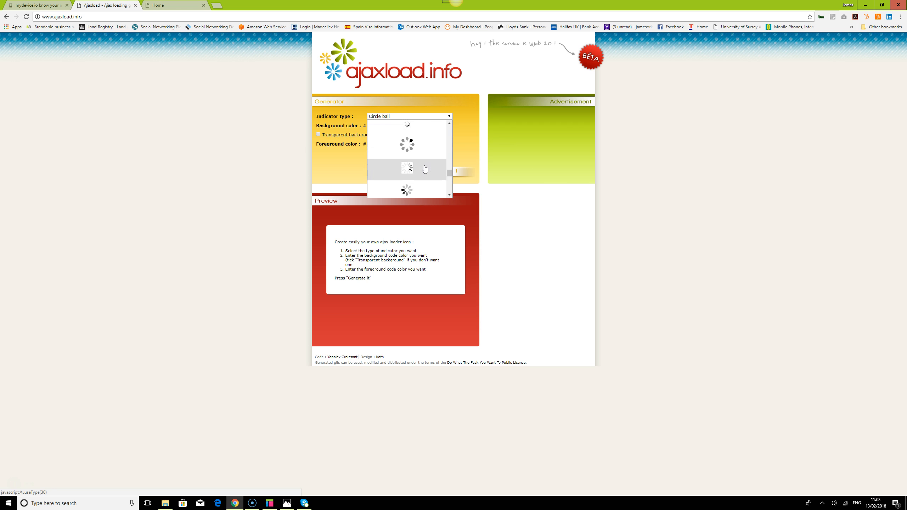
scroll(425, 169, "down", 5)
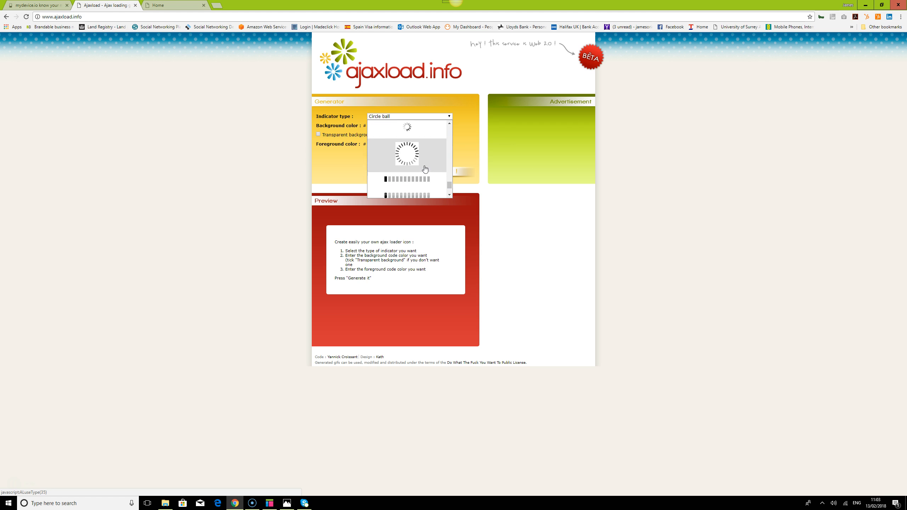
left_click_drag(447, 191, 448, 165)
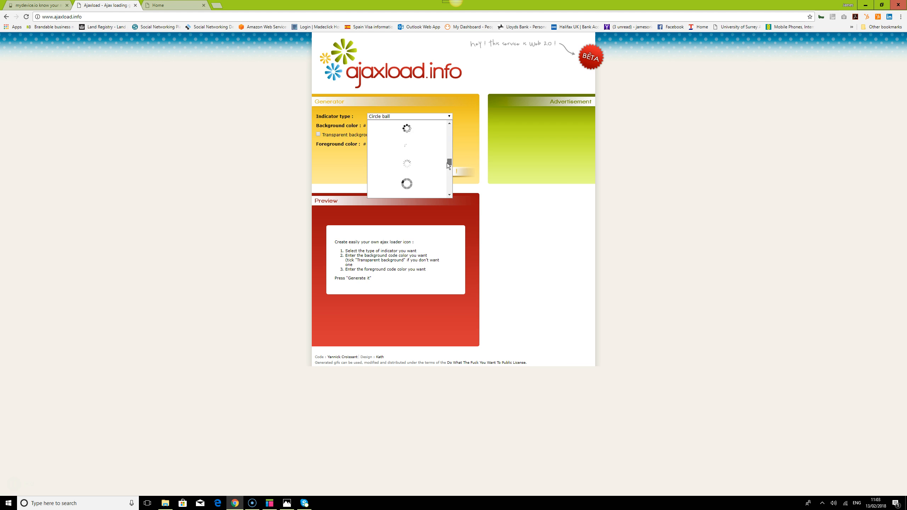
left_click_drag(446, 163, 447, 163)
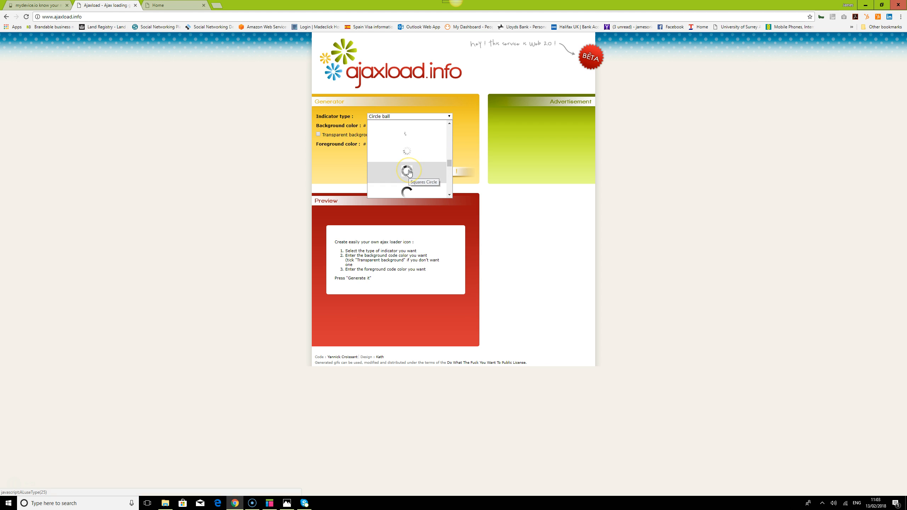
left_click(408, 171)
Generate the Squares Circle loading indicator preview.
left_click(440, 175)
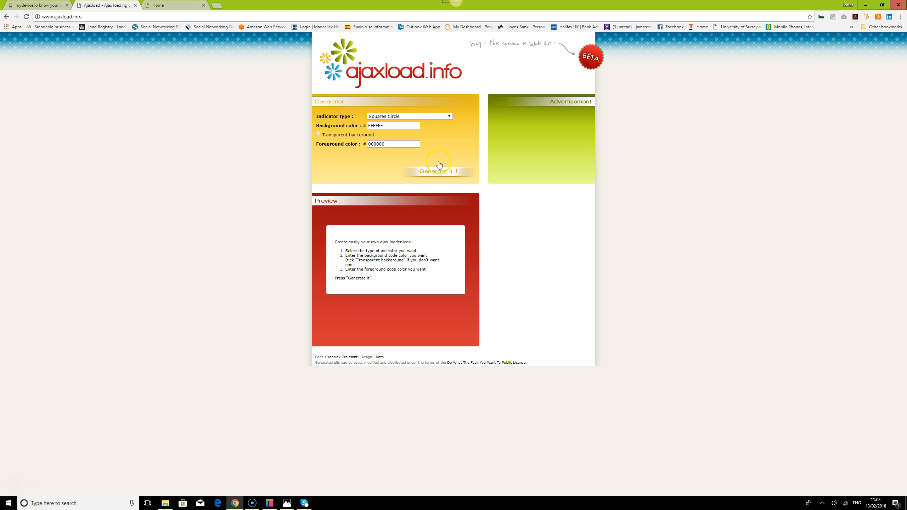
left_click(398, 125)
left_click(404, 146)
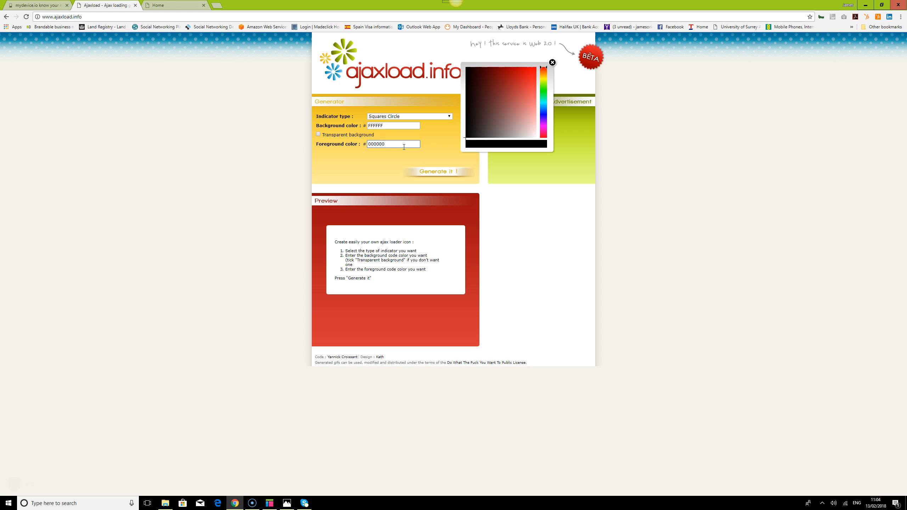
left_click(436, 174)
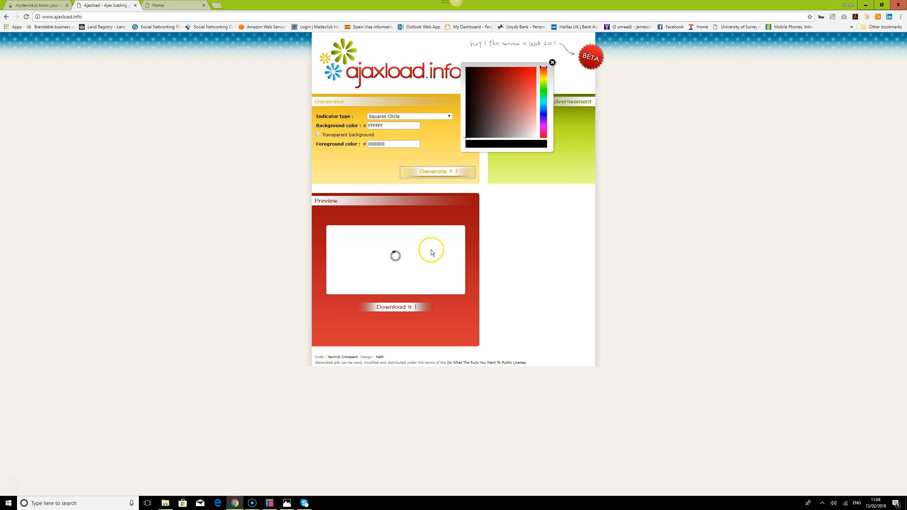
left_click(270, 503)
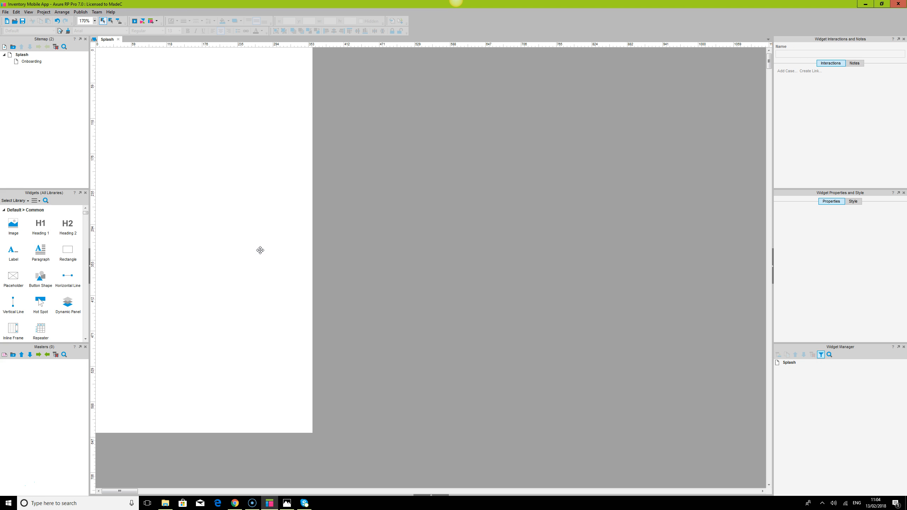
left_click(283, 364)
mouse_move(282, 504)
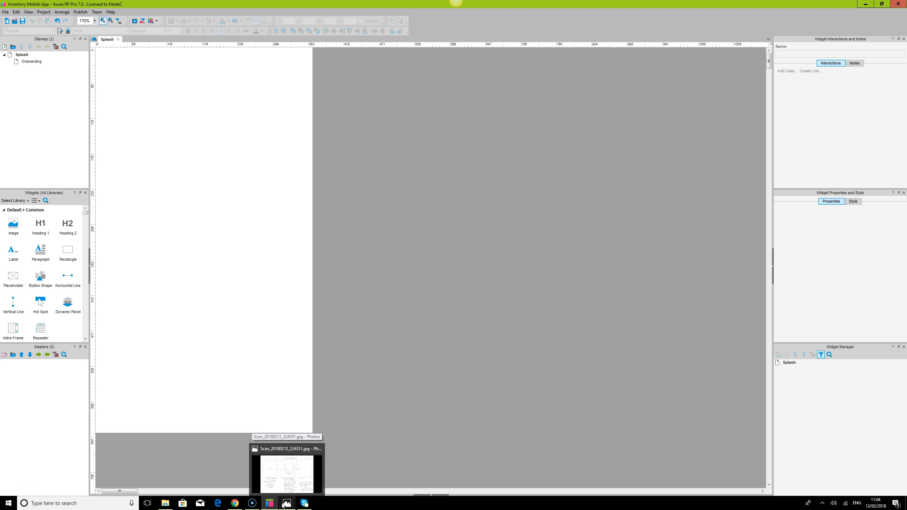
Download the generated loader as ajax-loader.gif into the Inventory Mobile App folder on the Desktop.
left_click(234, 504)
left_click(400, 309)
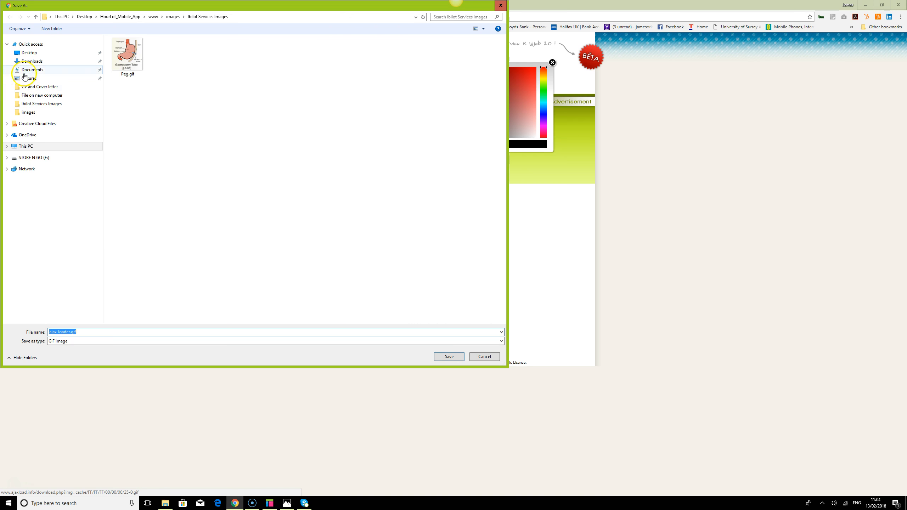
left_click(30, 113)
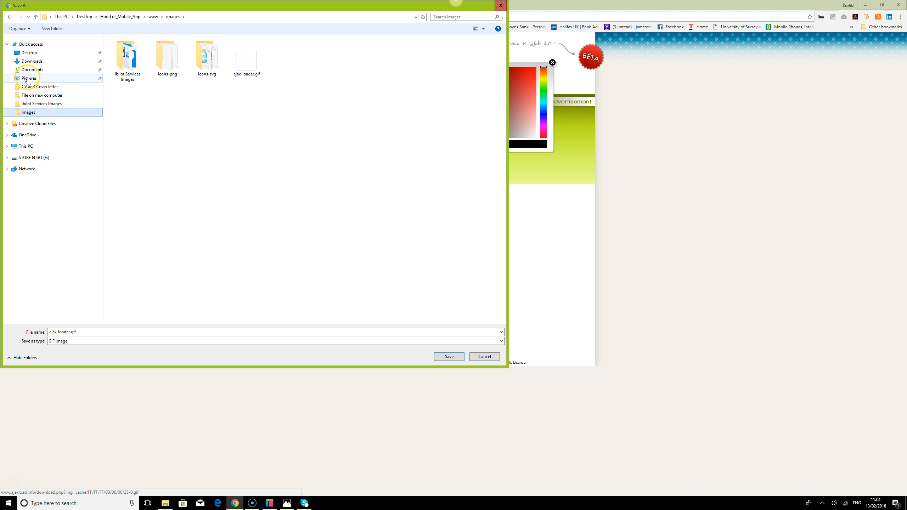
left_click(29, 52)
scroll(172, 121, "down", 3)
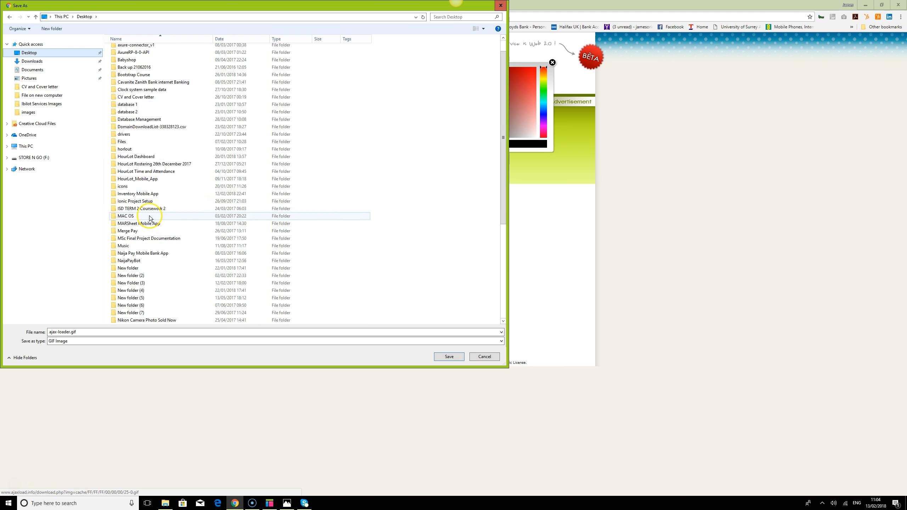
double_click(127, 195)
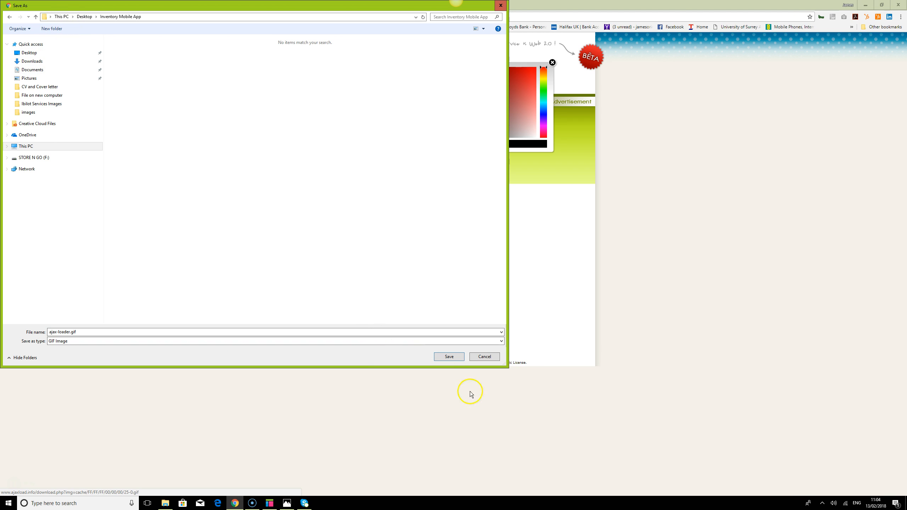
left_click(448, 358)
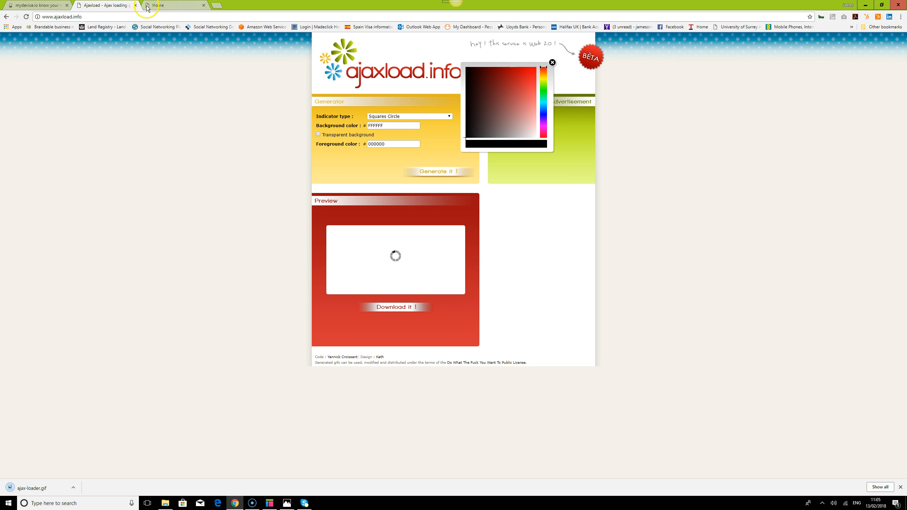
Reload the existing Home prototype preview tab in the browser.
left_click(274, 506)
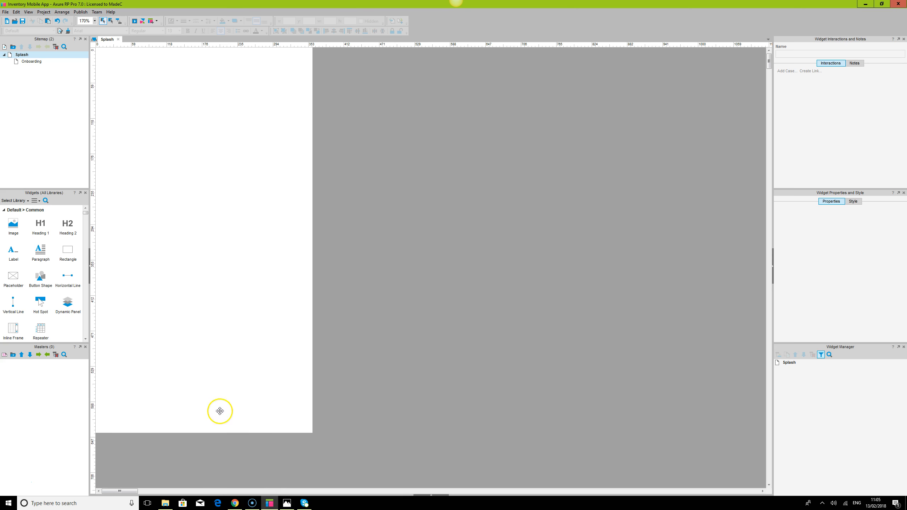
left_click(234, 503)
left_click(171, 5)
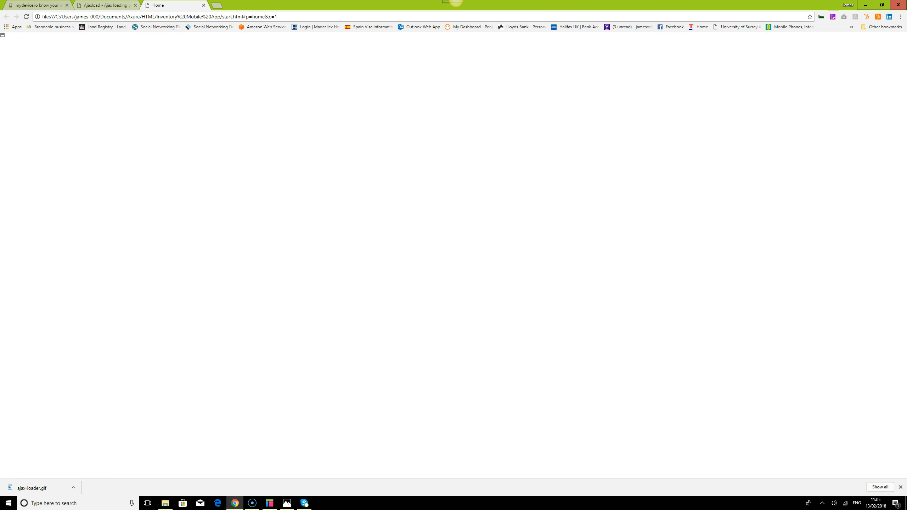
left_click(28, 17)
left_click(308, 14)
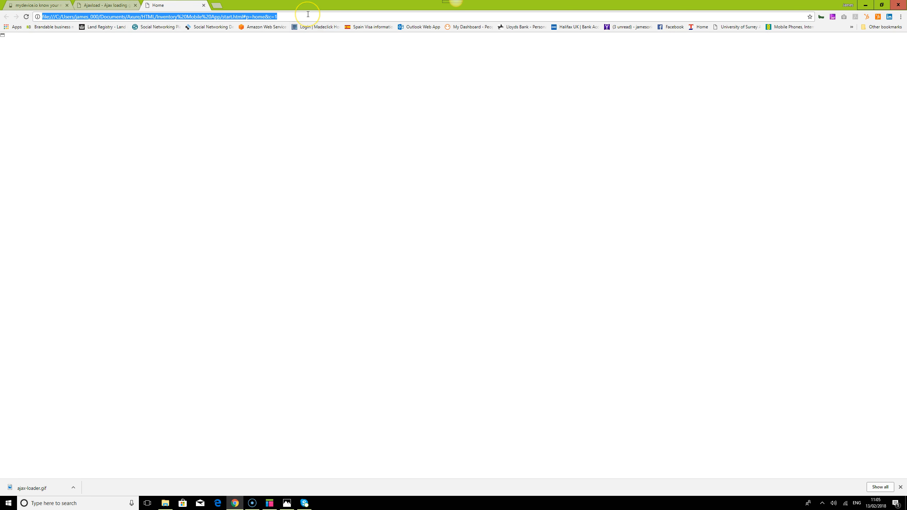
key("Return")
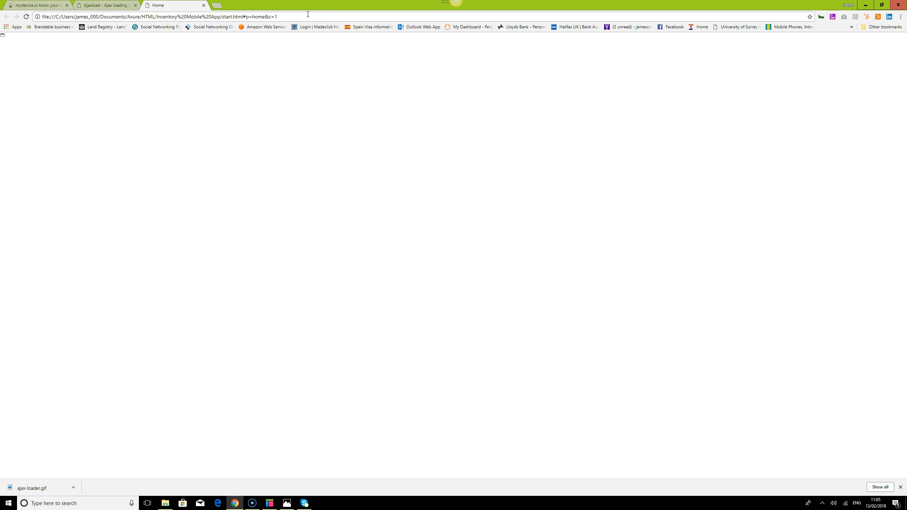
Preview the Splash page in the browser and collapse the preview's sitemap pane.
left_click(269, 507)
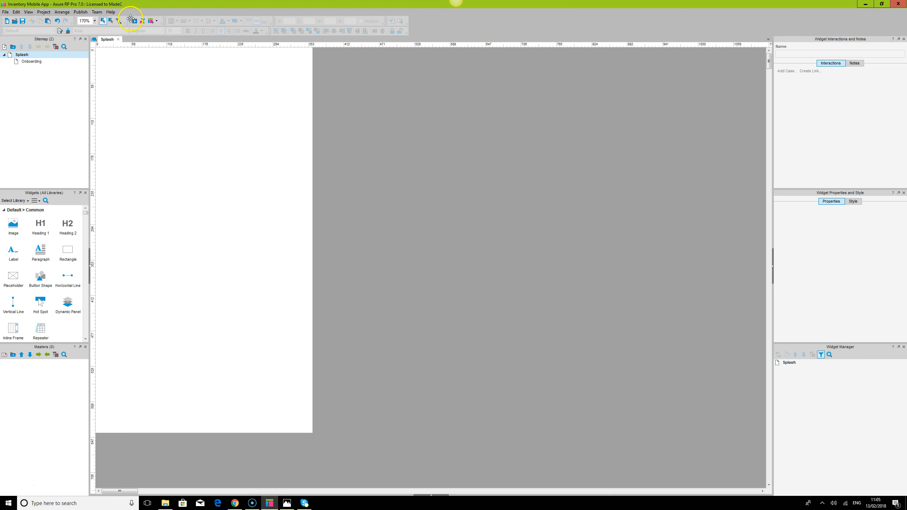
left_click(135, 22)
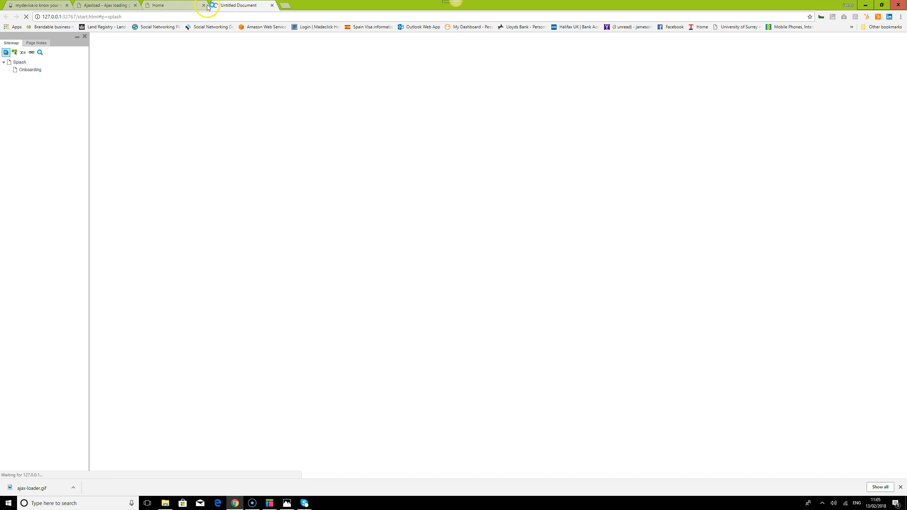
left_click(77, 39)
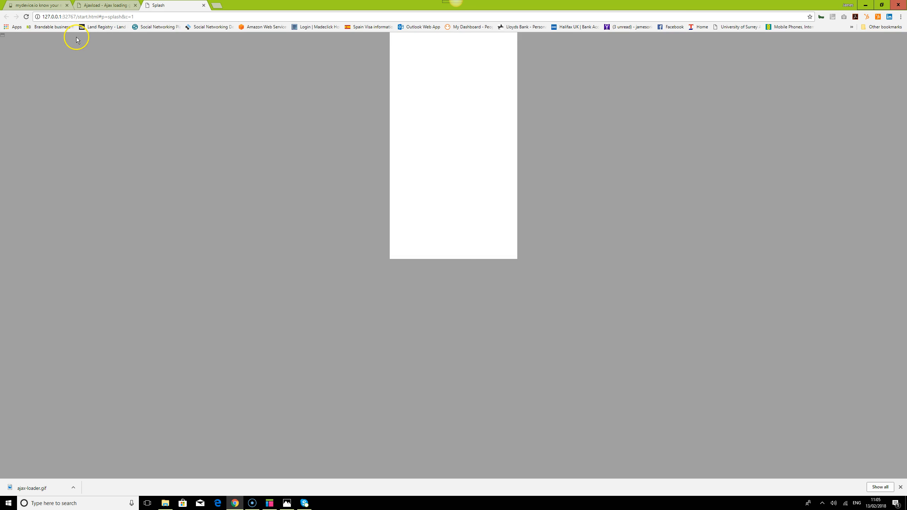
Zoom the browser preview in beyond 150% and close the downloads bar.
left_click(901, 16)
left_click(880, 84)
left_click(880, 85)
left_click(880, 84)
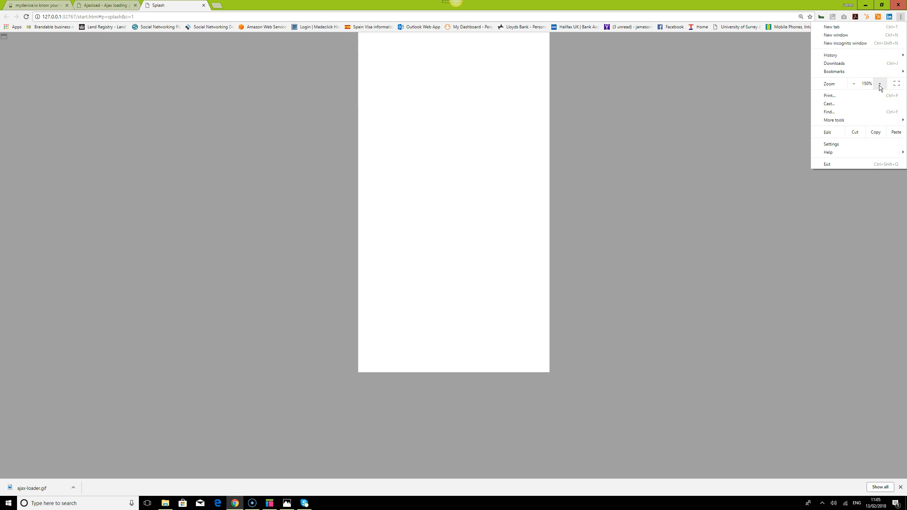
left_click(880, 84)
left_click(726, 362)
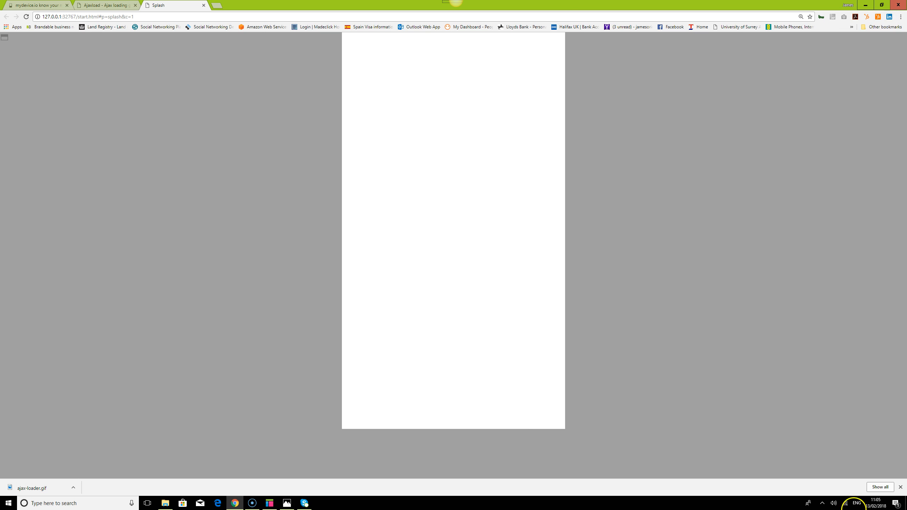
left_click(901, 487)
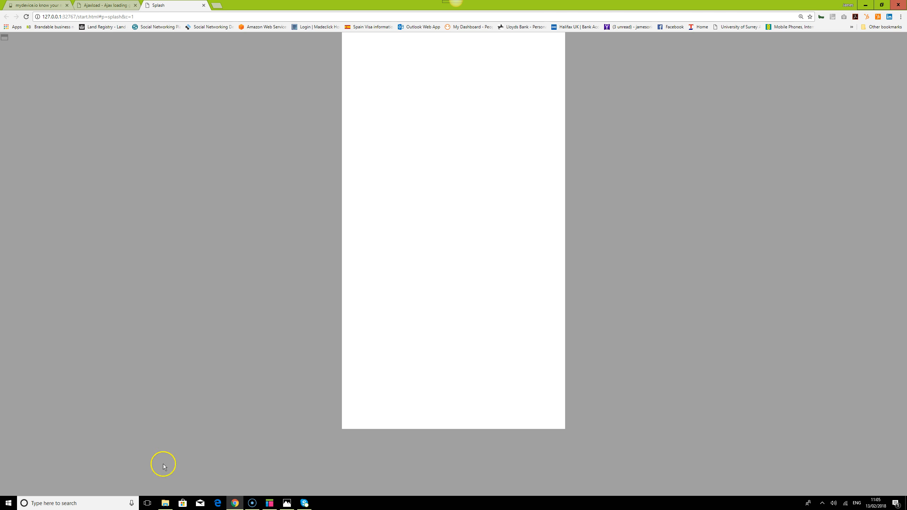
Place a 50 × 50 Image widget on the Splash page at about x 155, y 270.
left_click(269, 504)
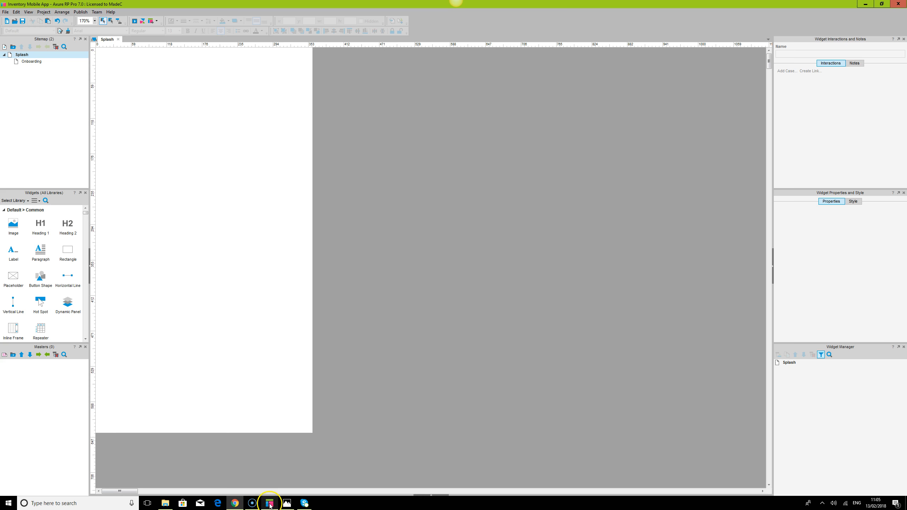
left_click(487, 182)
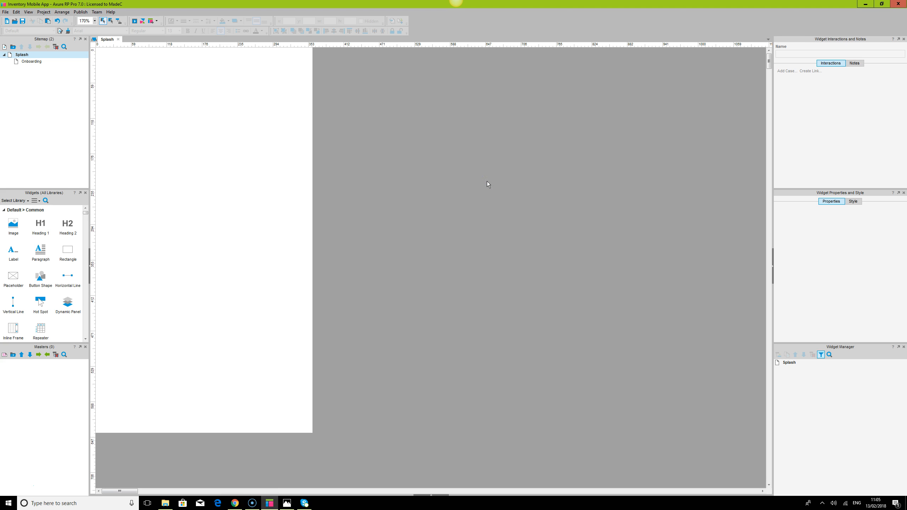
left_click_drag(13, 226, 187, 212)
left_click(421, 240)
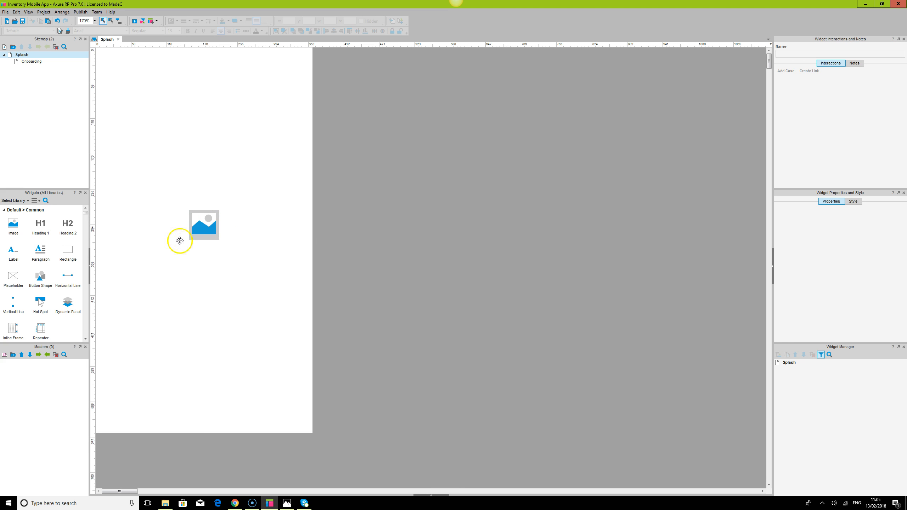
left_click(213, 228)
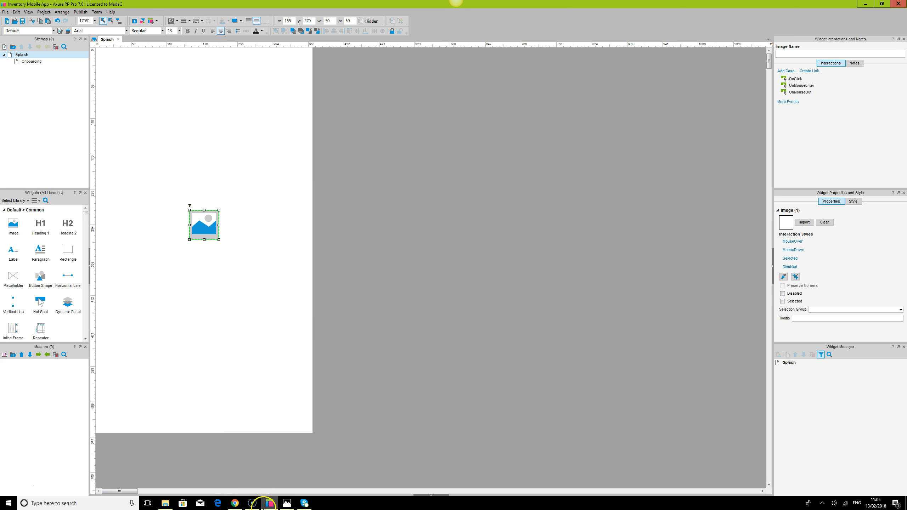
left_click(235, 503)
left_click(106, 4)
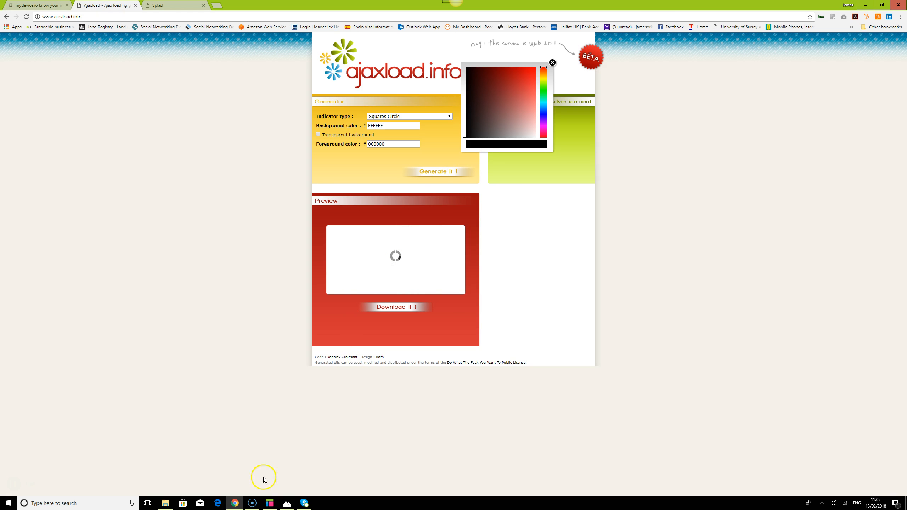
left_click(238, 507)
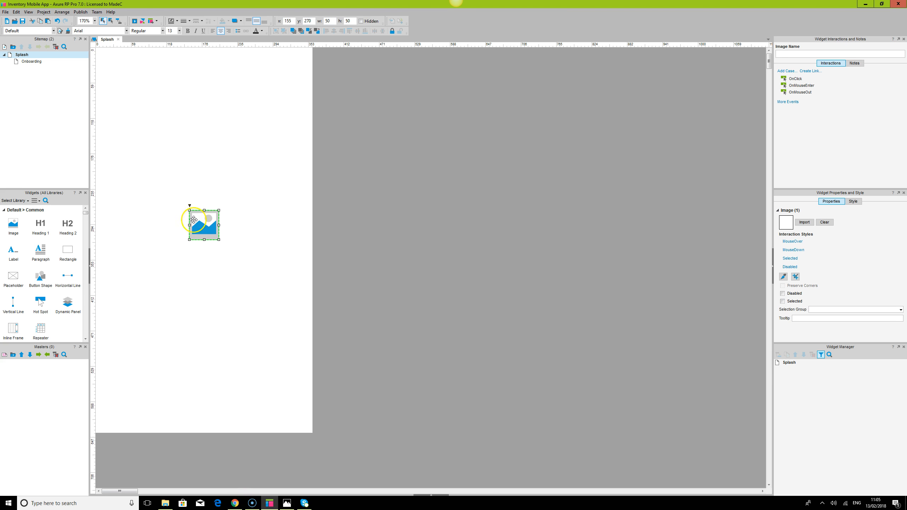
Import ajax-loader.gif from the Inventory Mobile App folder into the image widget without autosizing it.
double_click(210, 224)
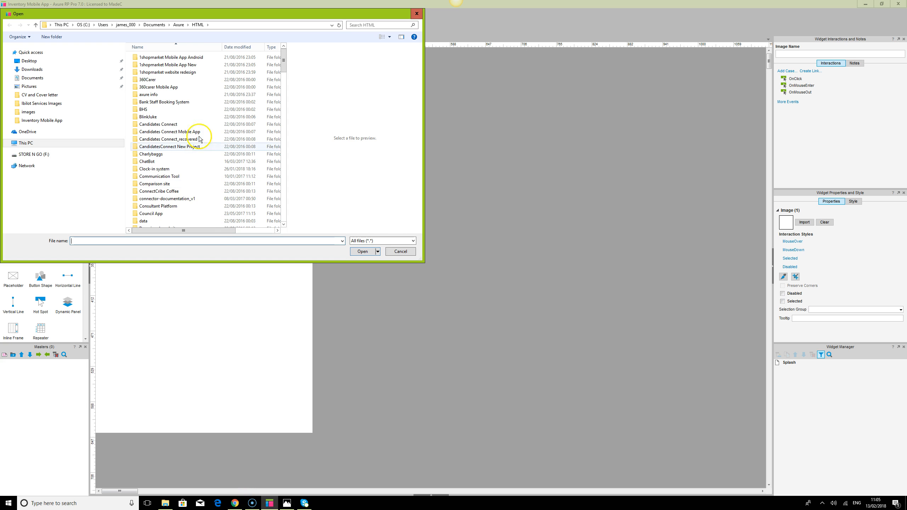
left_click(39, 121)
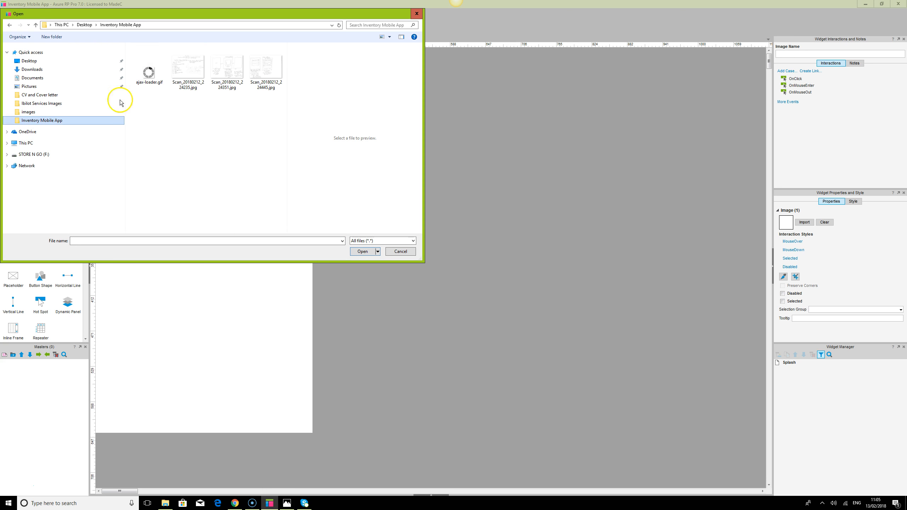
left_click(147, 76)
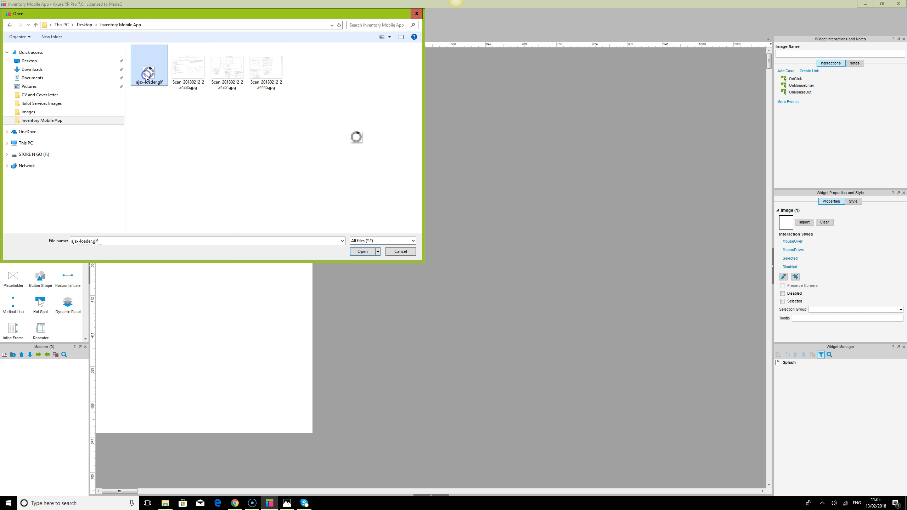
left_click(363, 252)
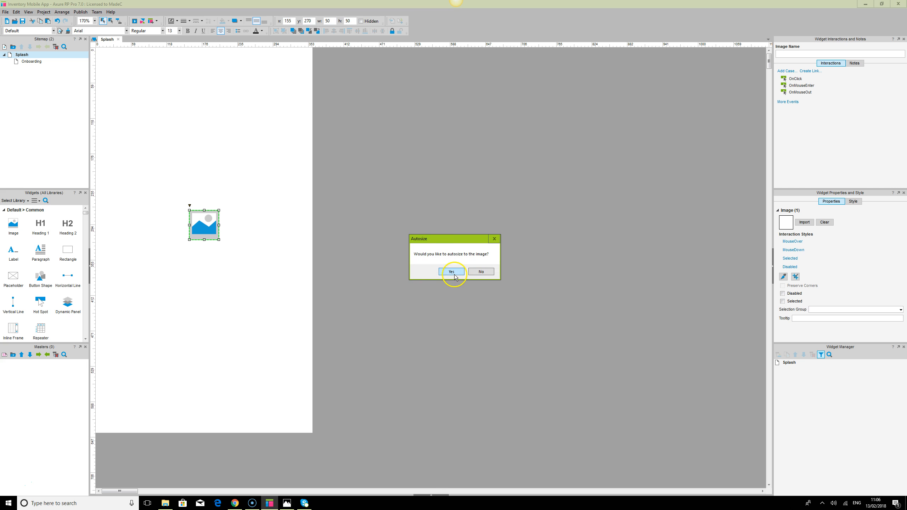
left_click(482, 272)
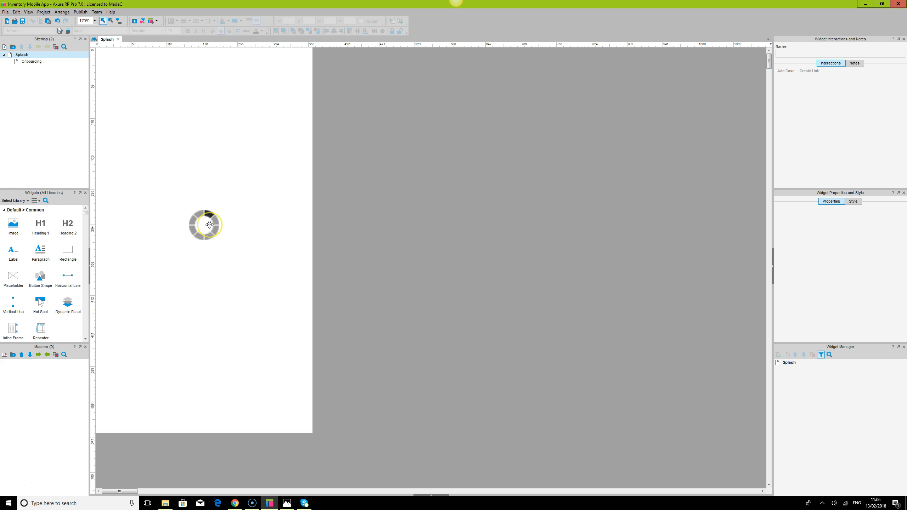
Move the loading image slightly up and to the left on the Splash page.
left_click(209, 225)
left_click_drag(219, 240, 204, 228)
left_click(241, 243)
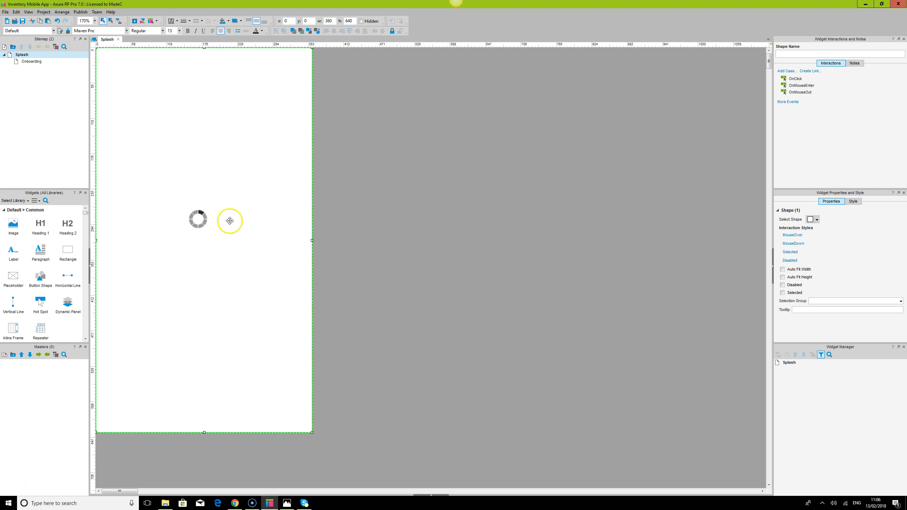
left_click(201, 218)
left_click(456, 259)
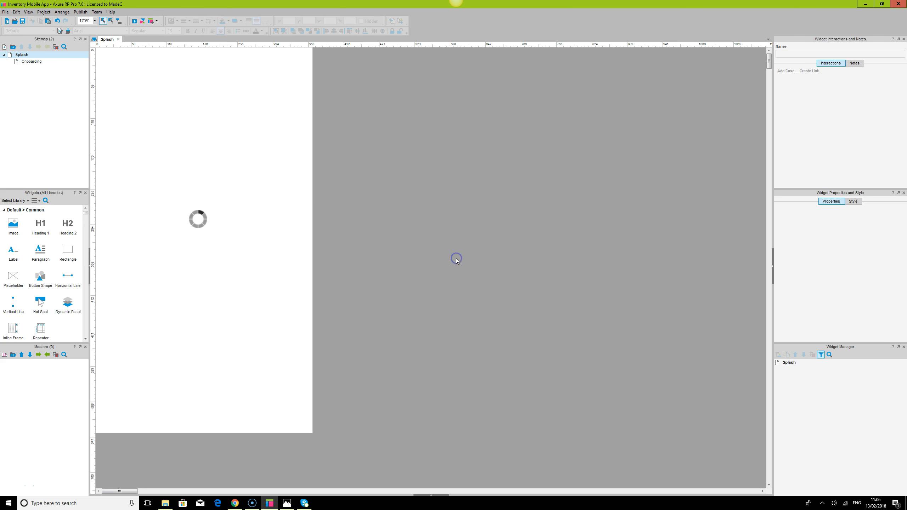
Add a 200 × 100 placeholder above the loader at about x 80, y 150 and label it Logo.
left_click(244, 141)
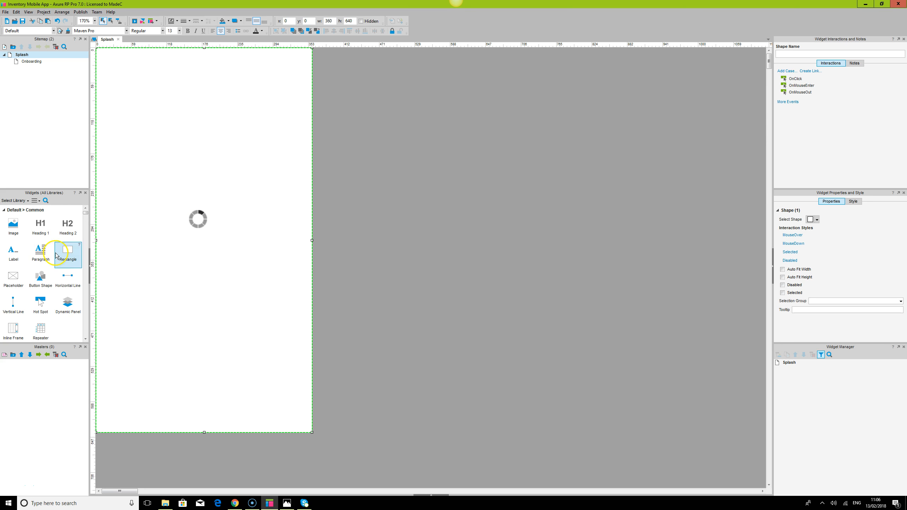
left_click_drag(14, 279, 144, 140)
double_click(199, 168)
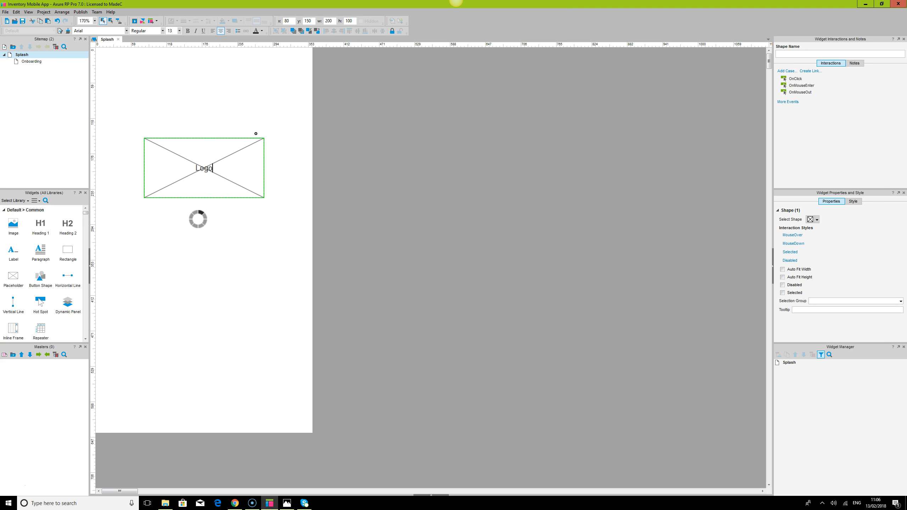
type("Logo")
left_click(487, 243)
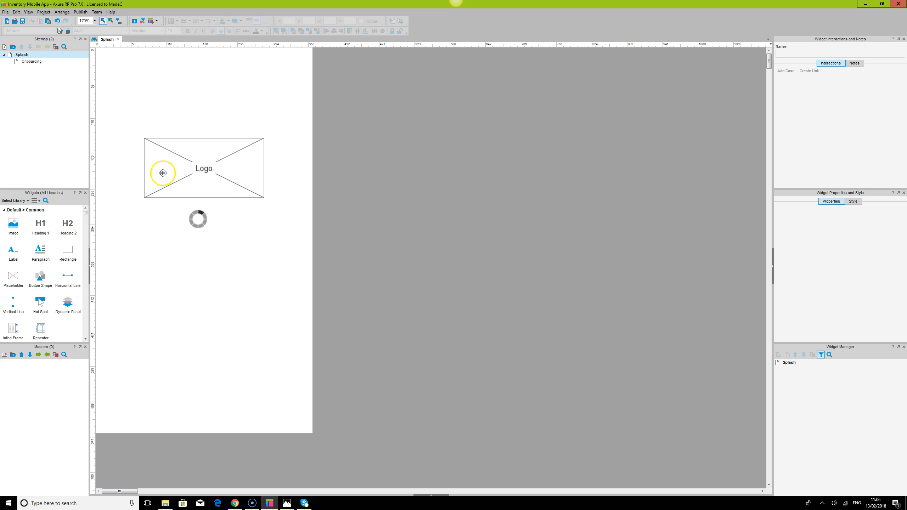
Shrink the Logo placeholder to a small box just above the loader.
left_click(202, 169)
left_click_drag(264, 198, 198, 185)
left_click(198, 219)
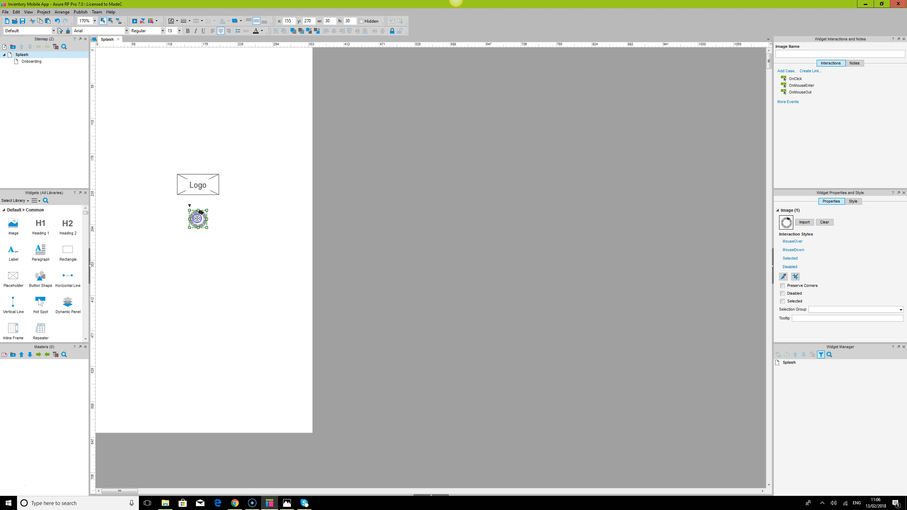
left_click(411, 259)
Place a Heading 2 widget near the bottom of the Splash page at about x 122, y 600.
left_click_drag(68, 225, 171, 413)
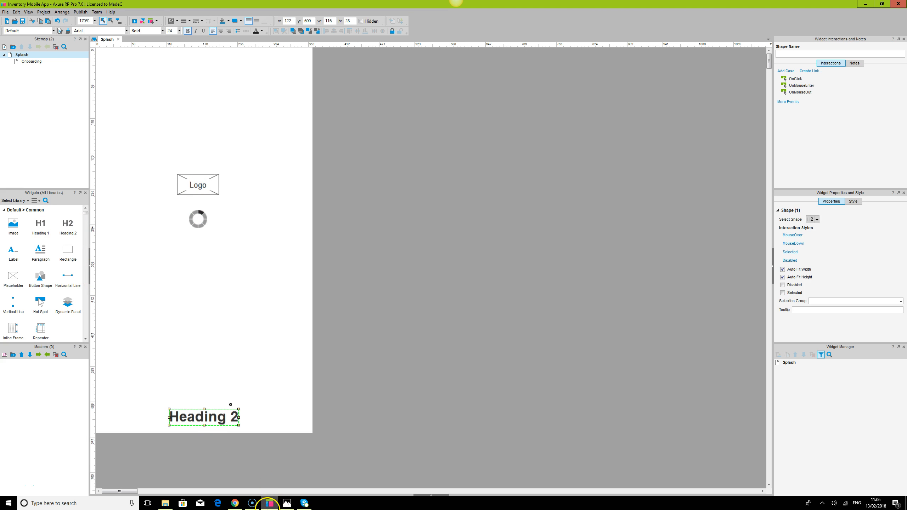
Consult the screen sketch, then change the heading's text to Version 1.0.
left_click(287, 503)
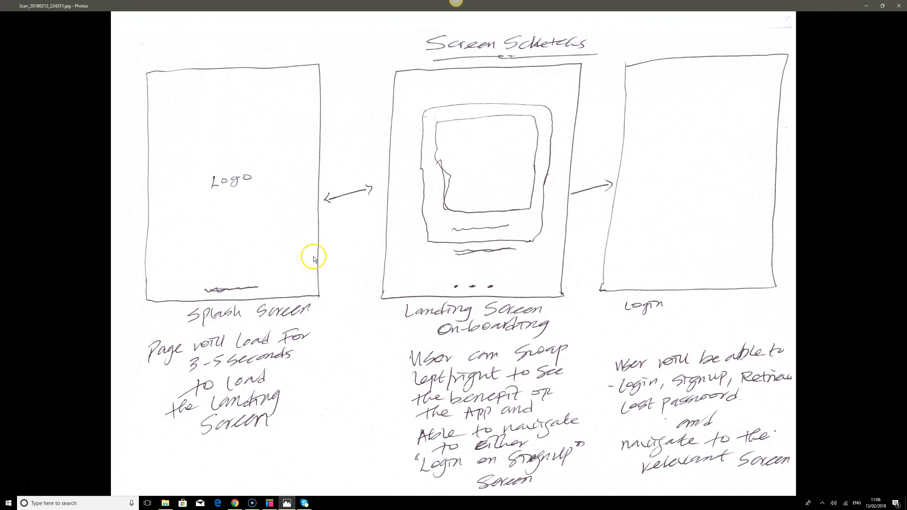
left_click(286, 503)
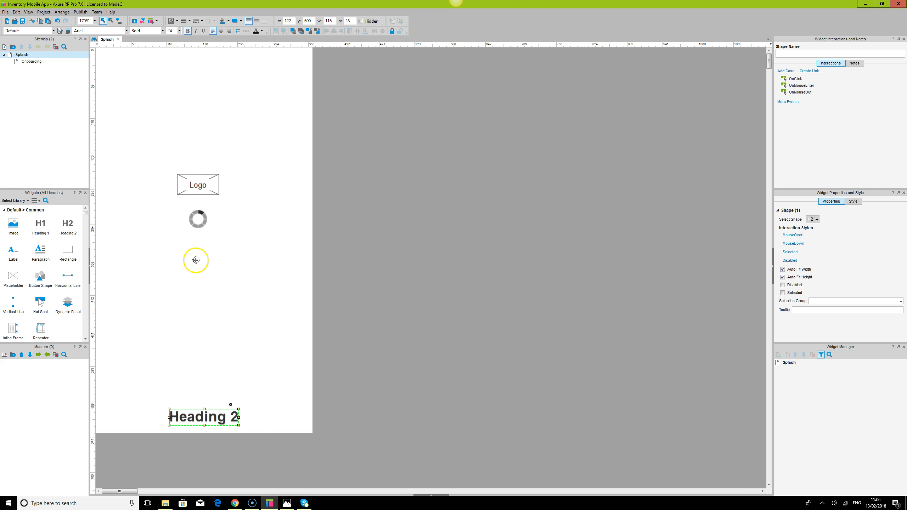
double_click(211, 421)
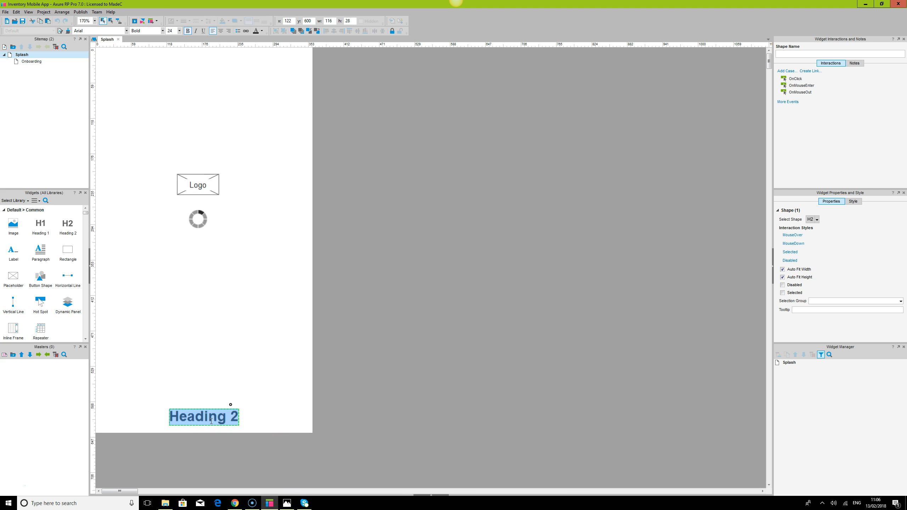
type("Version 1.0")
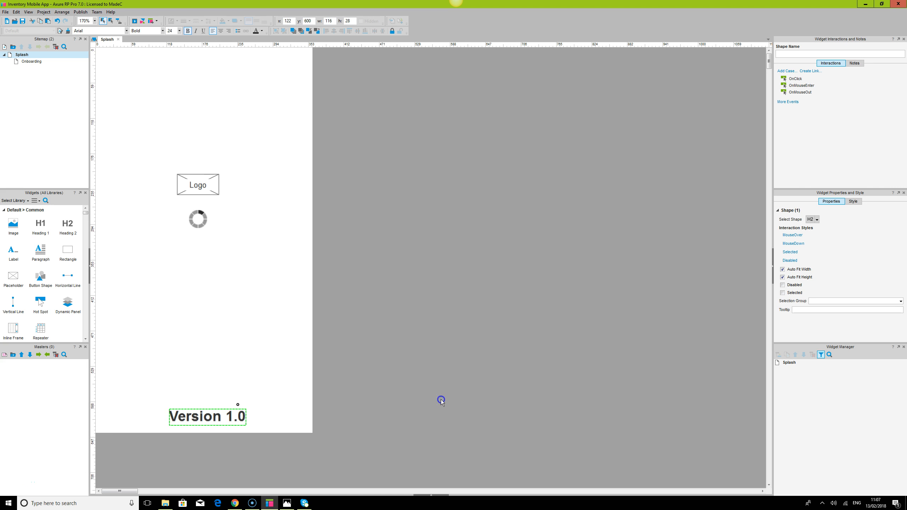
left_click(441, 400)
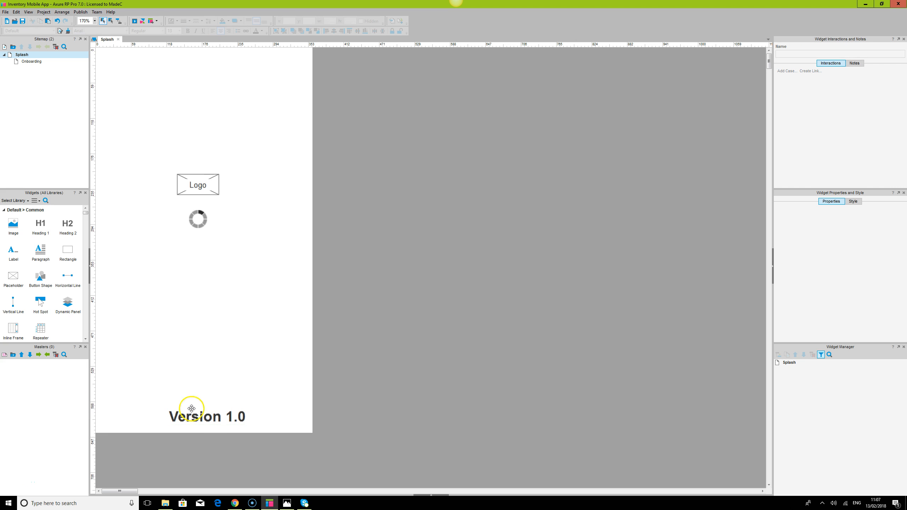
Set the Version 1.0 heading's font to Maven Pro at size 14.
left_click(231, 413)
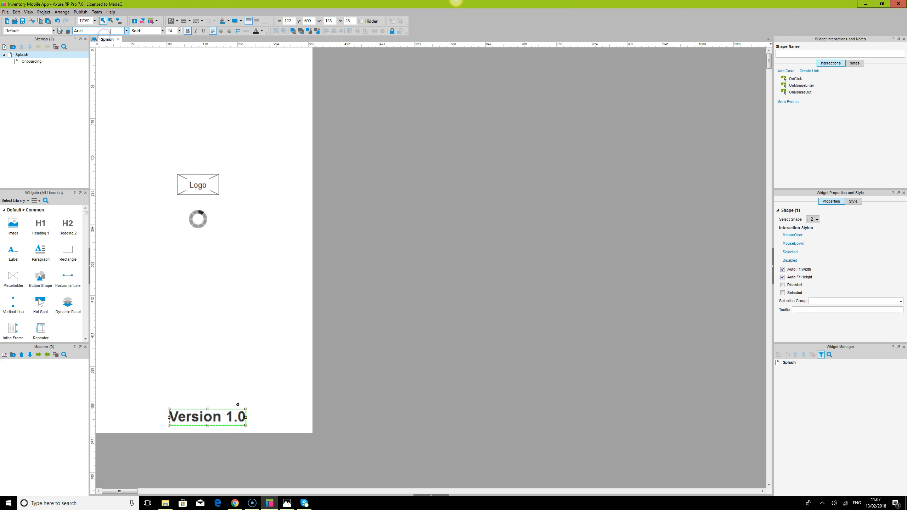
type("Maven Pro")
key("Return")
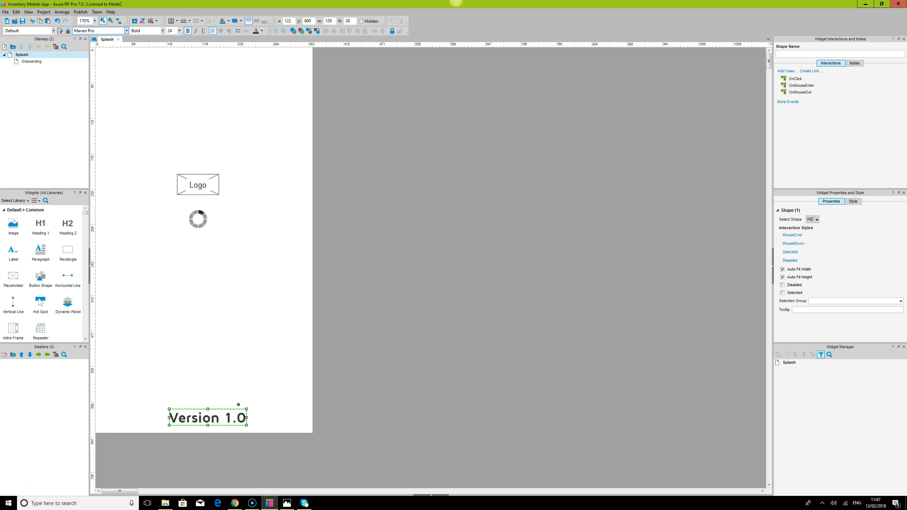
left_click(447, 321)
left_click(173, 419)
type("14")
key("Return")
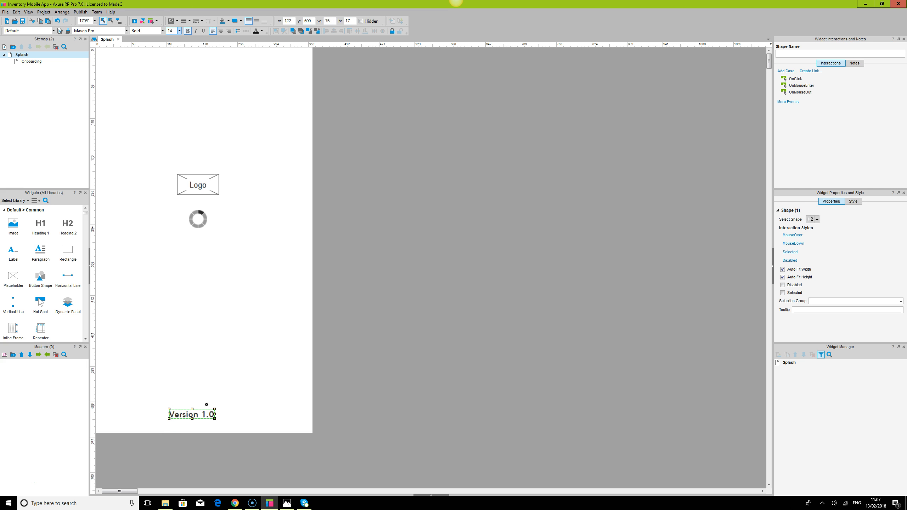
Widen the version heading to about 130 px and center its text horizontally and vertically.
left_click_drag(214, 414, 164, 416)
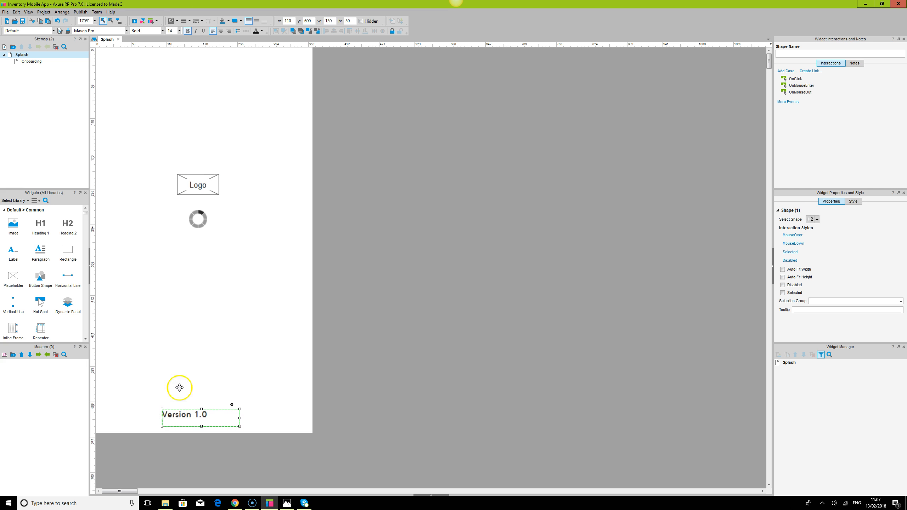
left_click(221, 32)
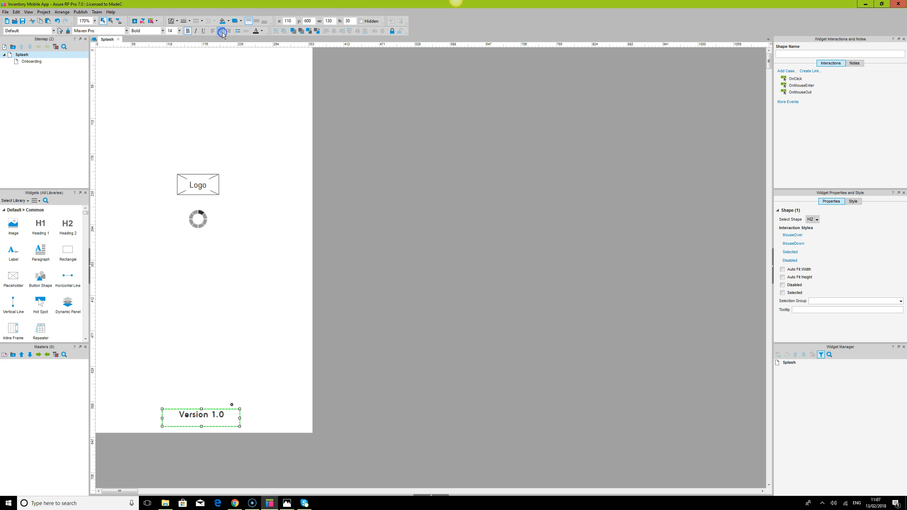
left_click(257, 22)
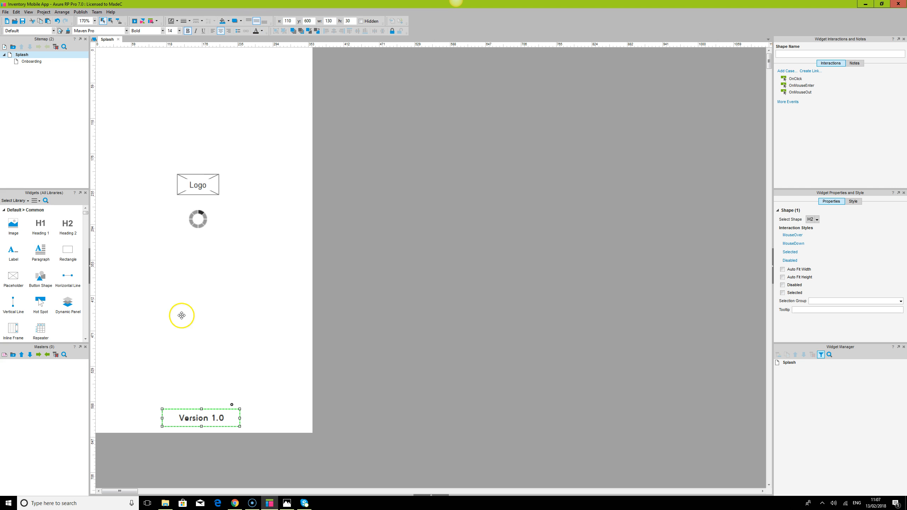
Center the version heading horizontally on the page.
left_click(291, 130, "ctrl")
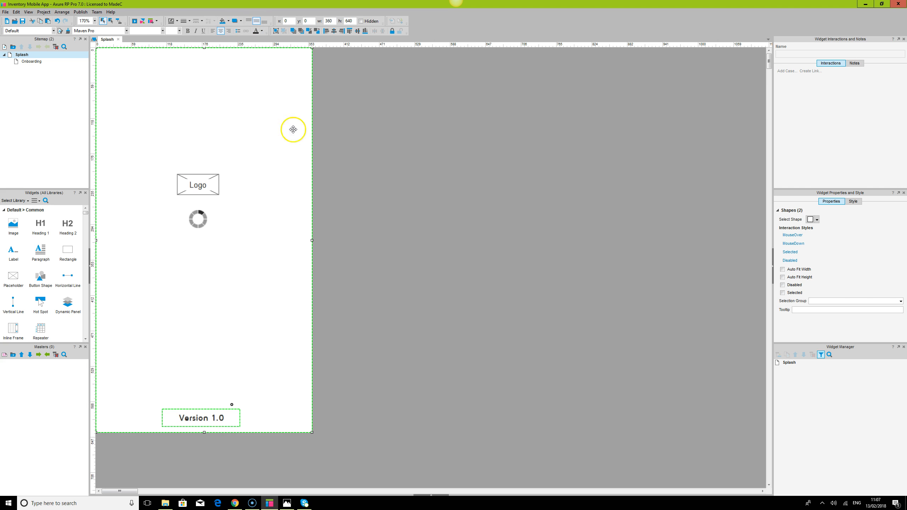
left_click(333, 32)
left_click(478, 245)
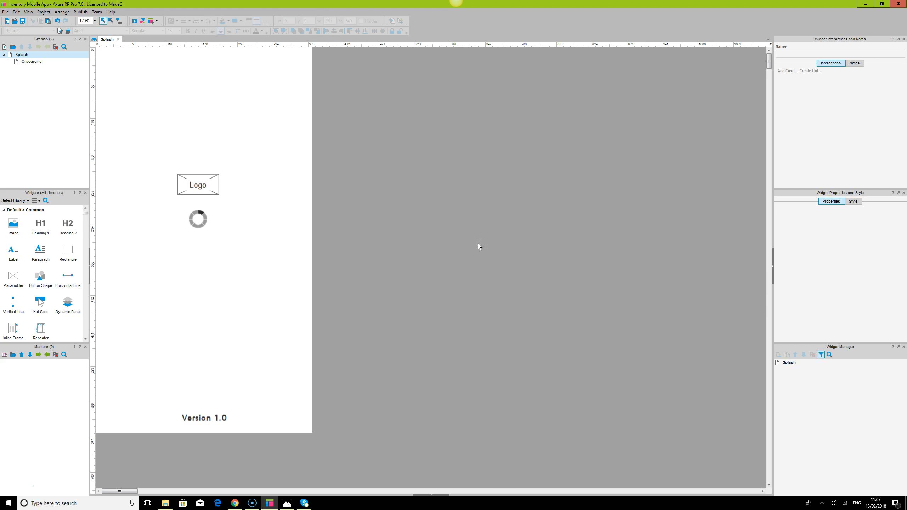
Center the Logo placeholder and the loader horizontally on the page.
left_click(187, 186)
left_click(210, 236, "ctrl")
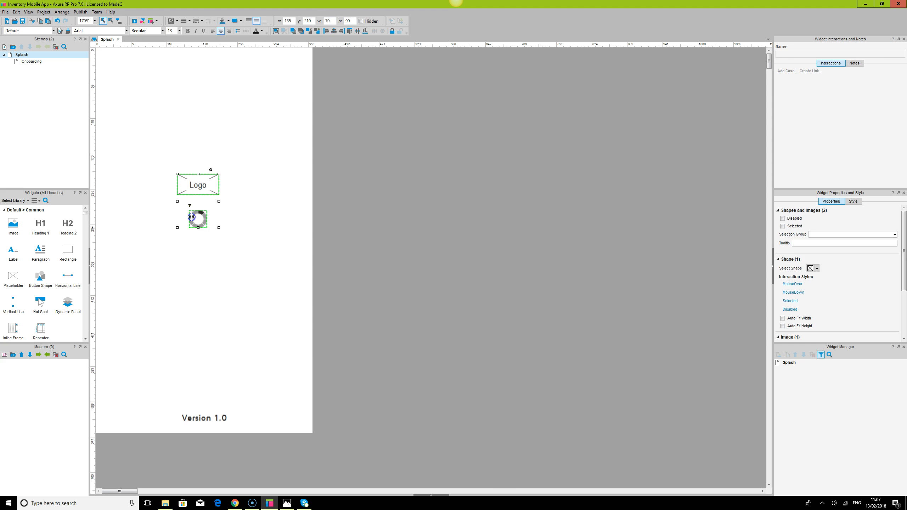
left_click(275, 30)
left_click(281, 103)
left_click(195, 185, "ctrl")
left_click(334, 31)
left_click(389, 173)
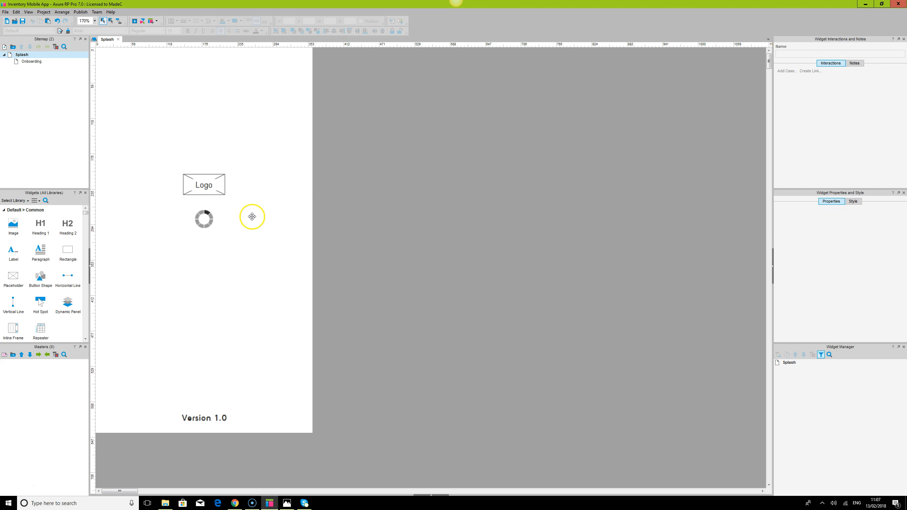
Move the Logo placeholder up to about y 75.
left_click(193, 424)
left_click(206, 185, "ctrl")
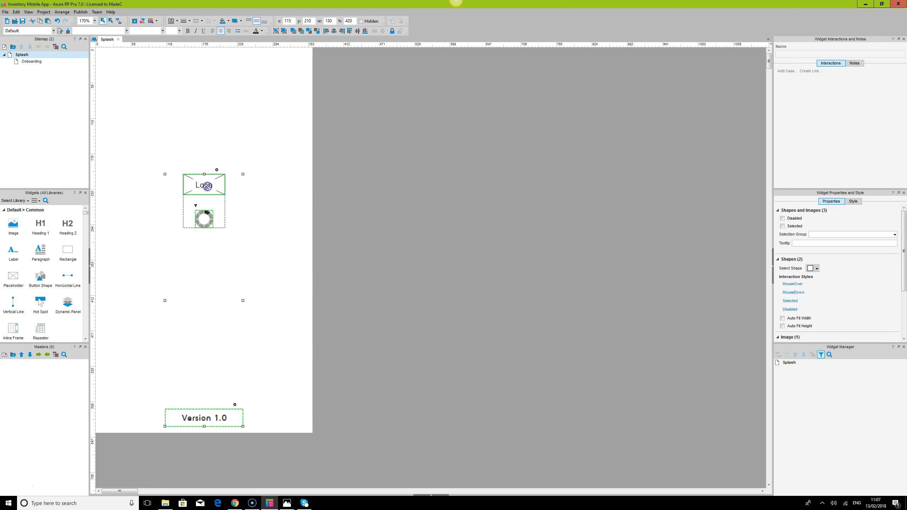
left_click(505, 206)
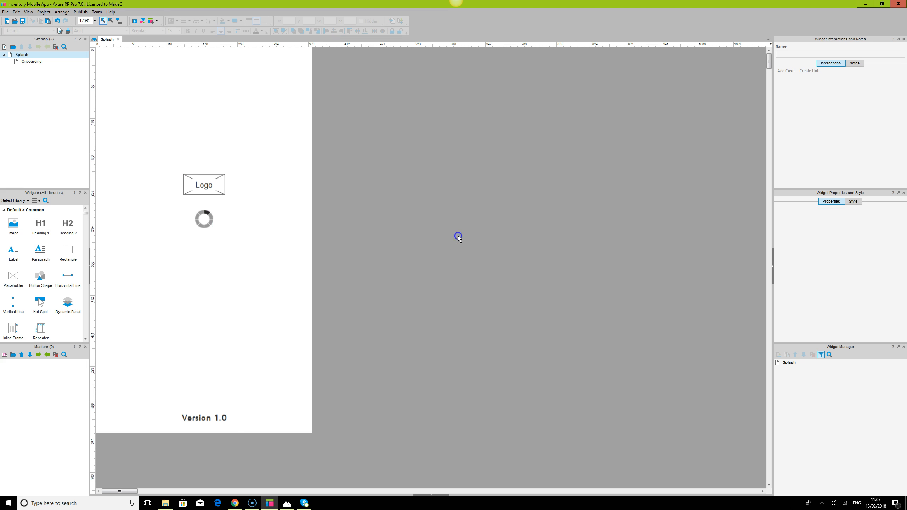
left_click(204, 199)
left_click(197, 193)
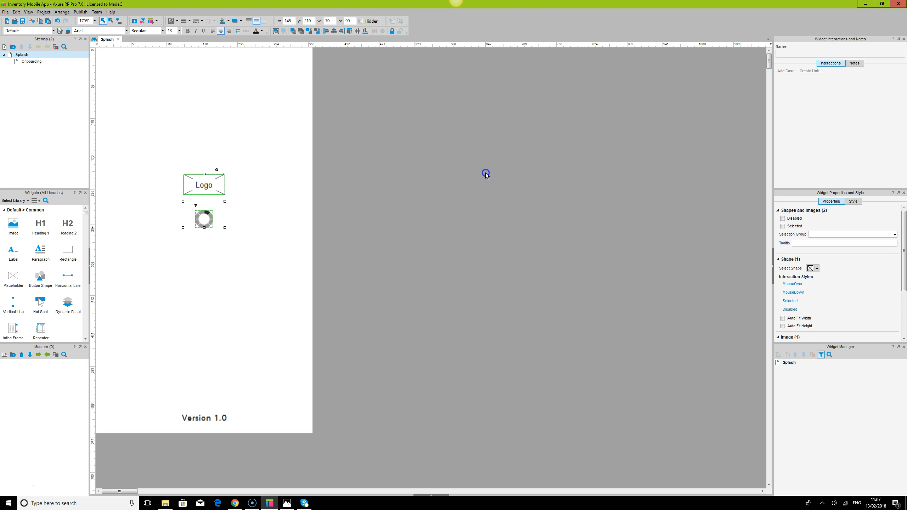
left_click(486, 175)
left_click(212, 189)
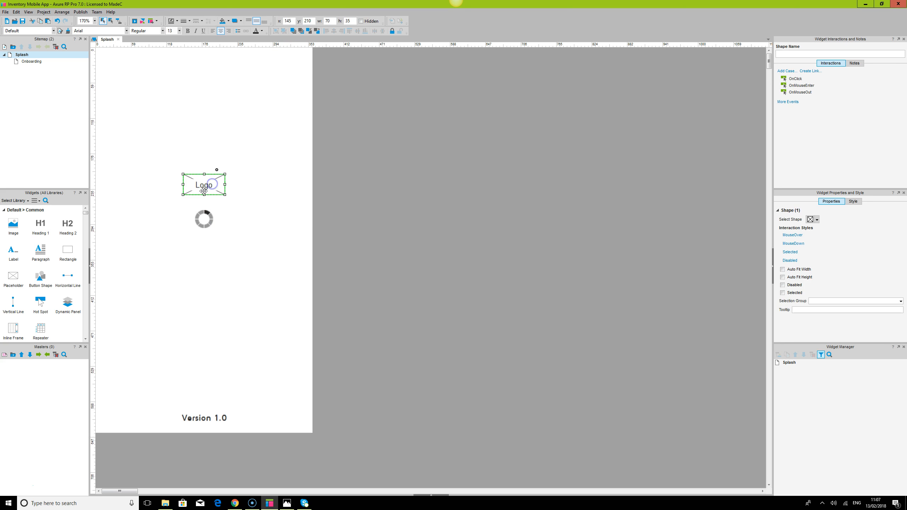
left_click_drag(203, 187, 202, 108)
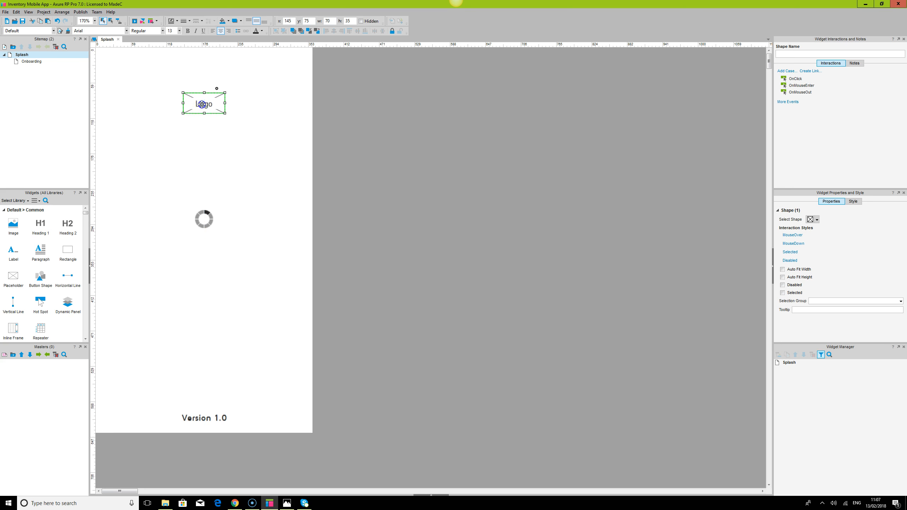
Center the loader vertically on the page.
left_click(202, 213)
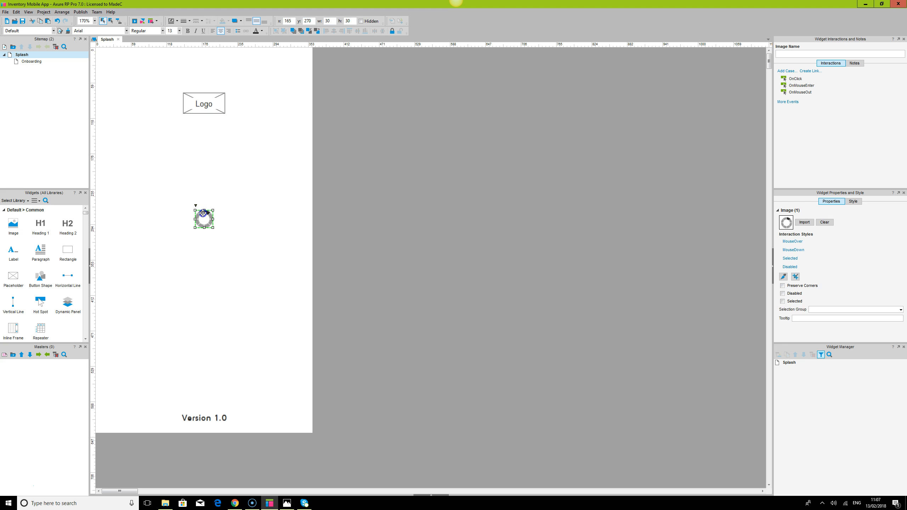
left_click(247, 218)
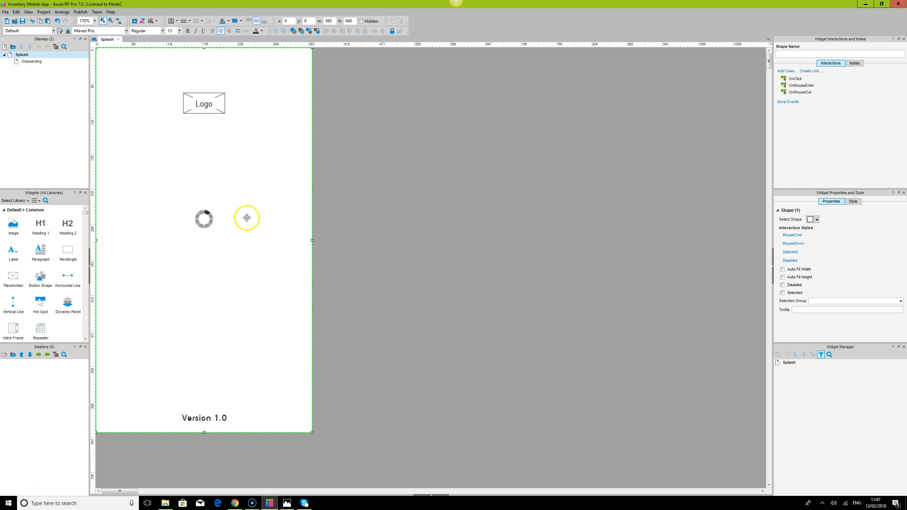
left_click(202, 213, "ctrl")
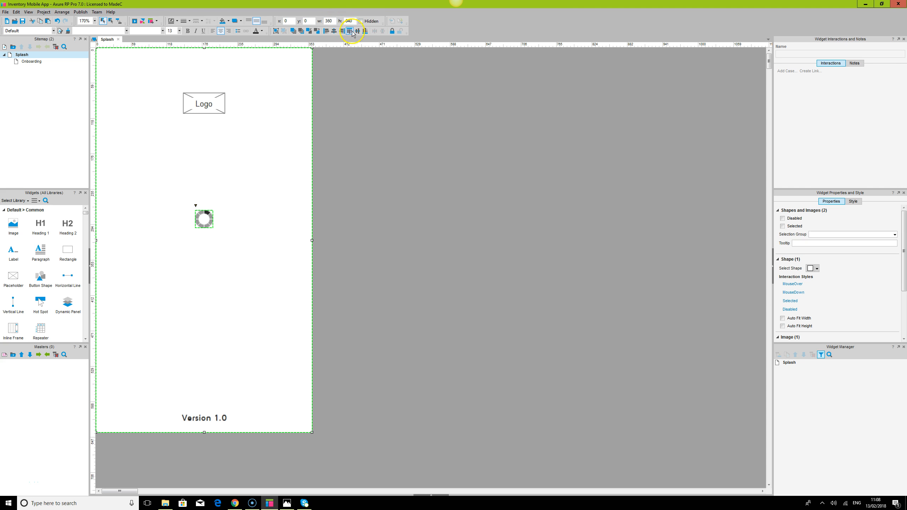
left_click(358, 31)
left_click(446, 187)
Raise the Logo placeholder to about y 45 and distribute the logo, loader and version heading vertically.
left_click_drag(218, 101, 218, 83)
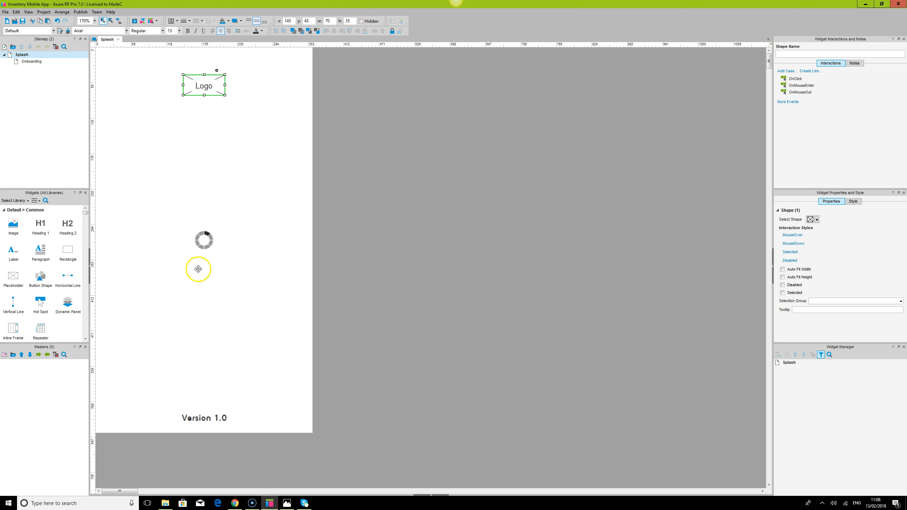
left_click(203, 240, "ctrl")
left_click(198, 418, "ctrl")
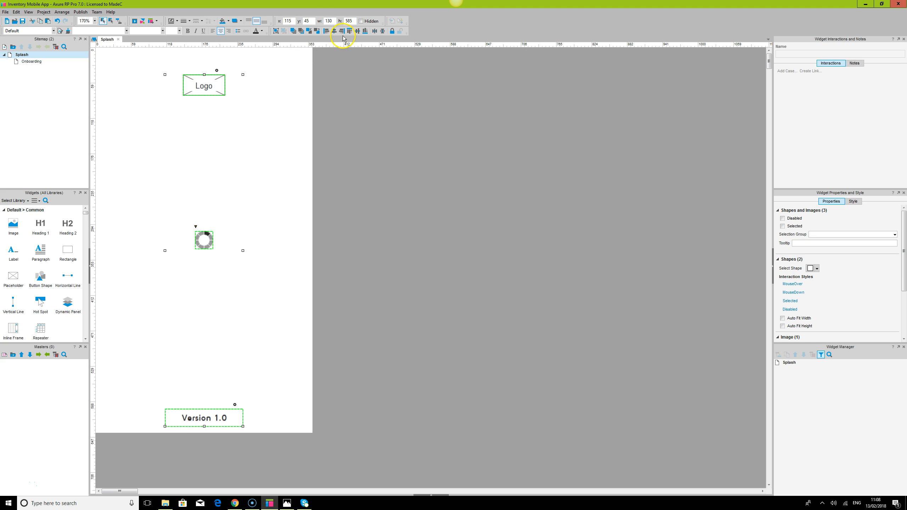
left_click(382, 31)
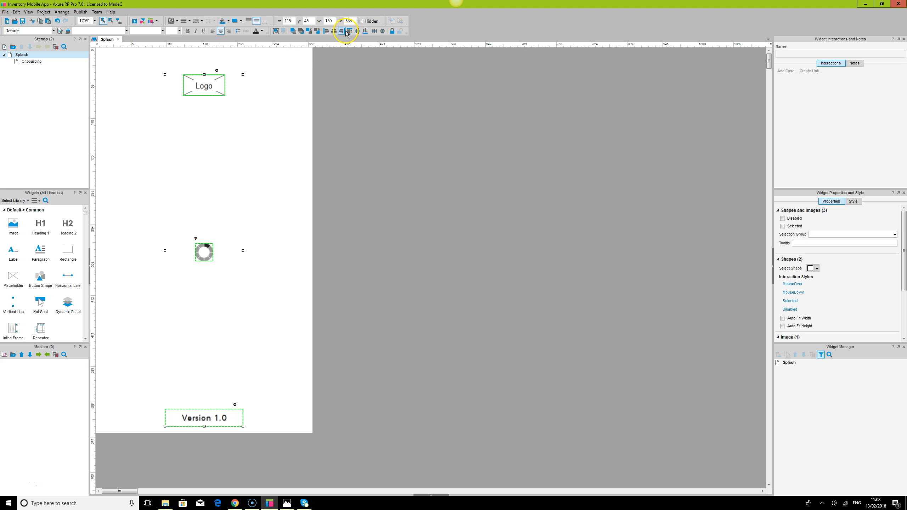
Try to center the three widgets vertically on the page, and undo it.
left_click(303, 124, "ctrl")
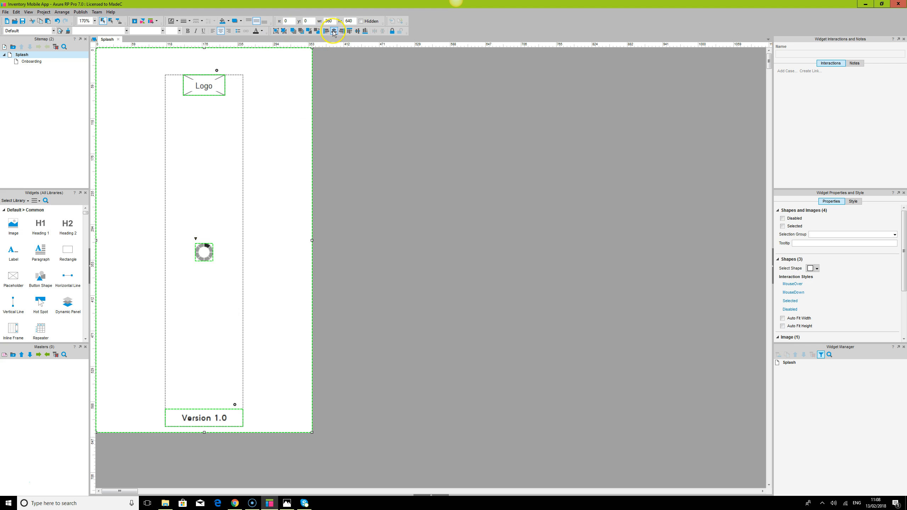
left_click(357, 31)
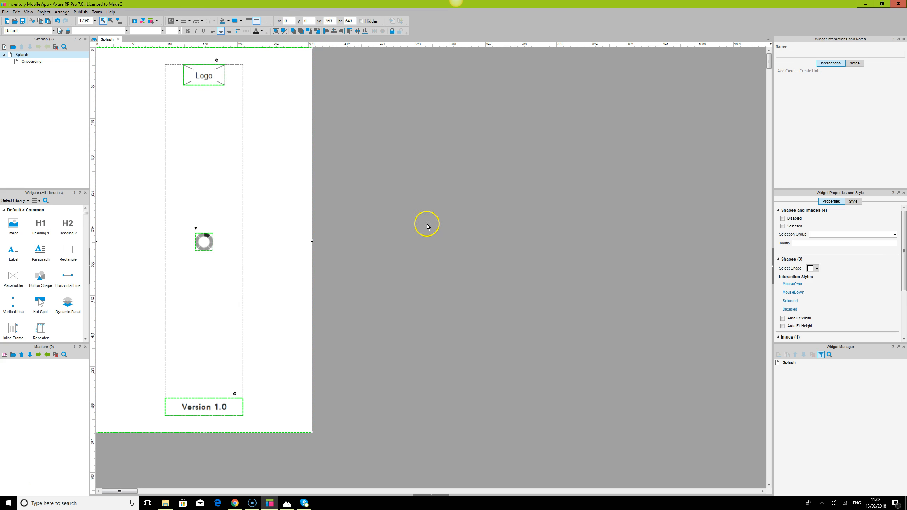
key("ctrl+z")
left_click(415, 210)
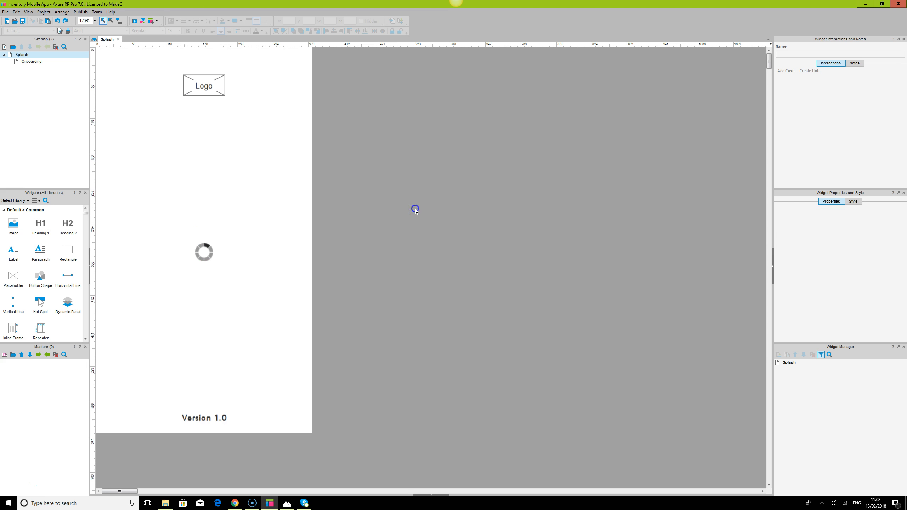
Fill the Logo placeholder with dark grey #333333 and make its text white.
left_click(214, 89)
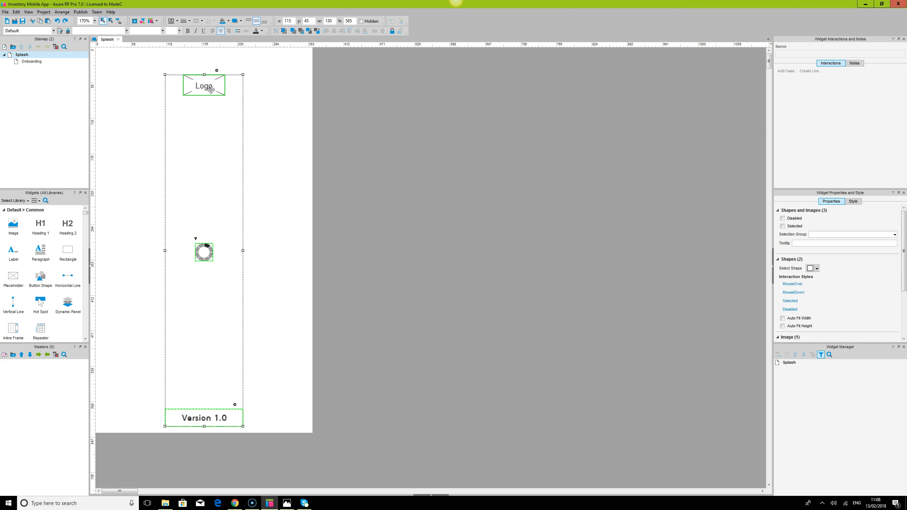
left_click(212, 90)
left_click(228, 21)
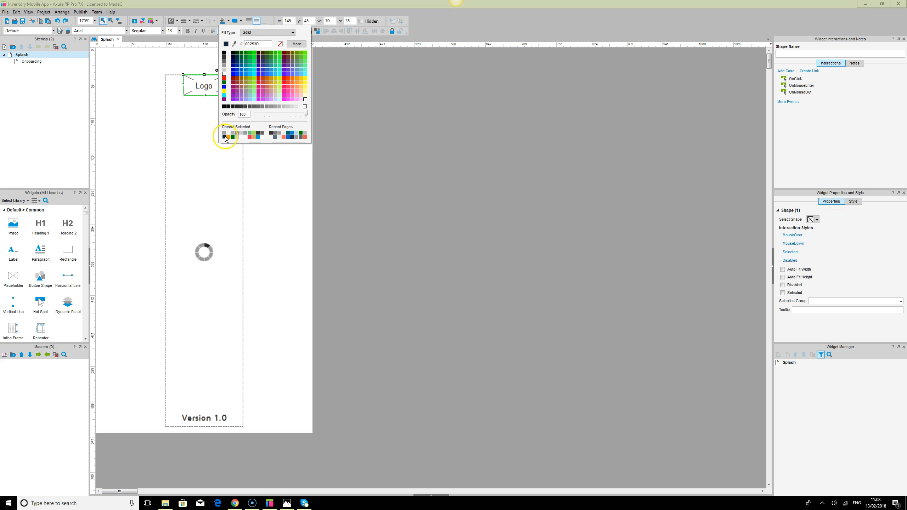
left_click(224, 57)
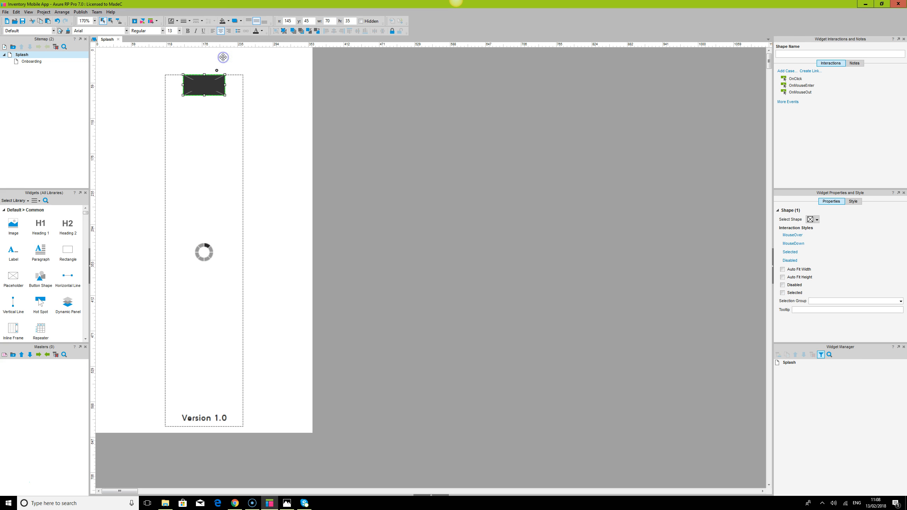
left_click(261, 32)
left_click(258, 70)
Change the Logo placeholder's border colour and reselect the placeholder.
left_click(177, 21)
left_click(173, 74)
left_click(393, 128)
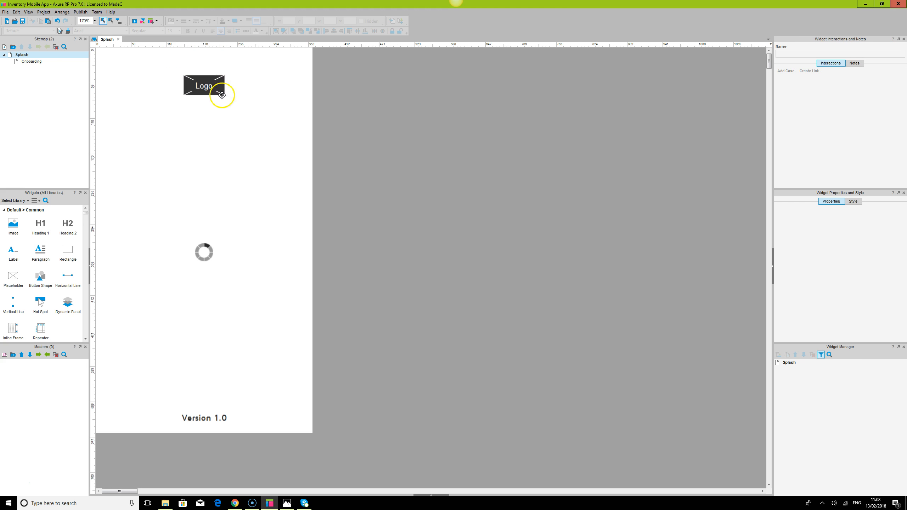
left_click(206, 88)
left_click(206, 88)
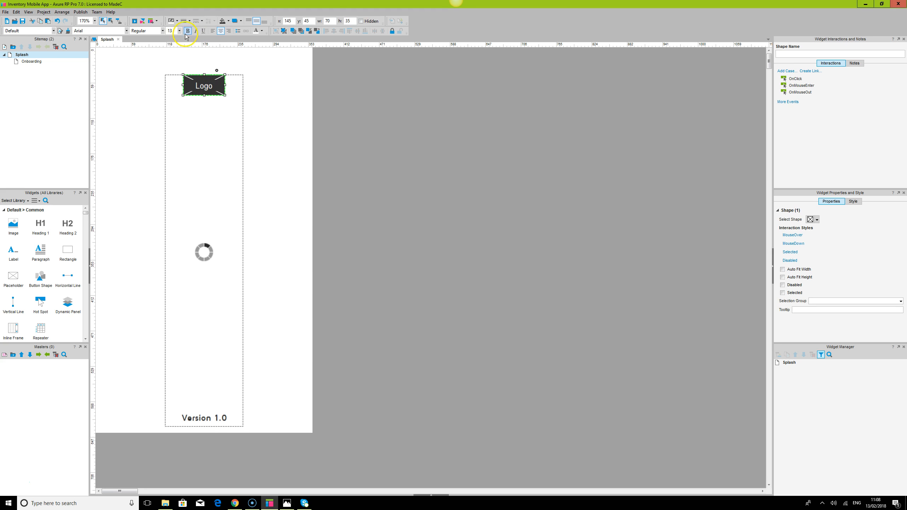
Preview the Splash page in the browser.
left_click(427, 130)
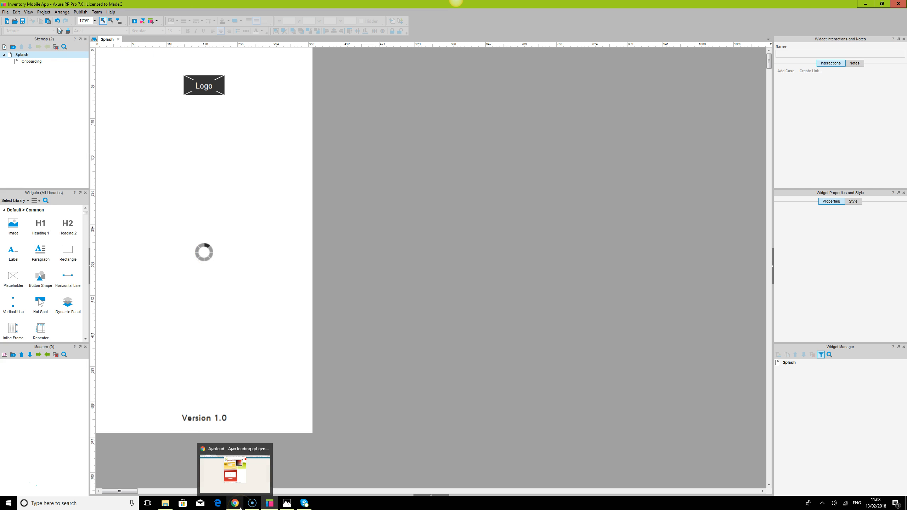
left_click(238, 465)
left_click(183, 5)
left_click(26, 18)
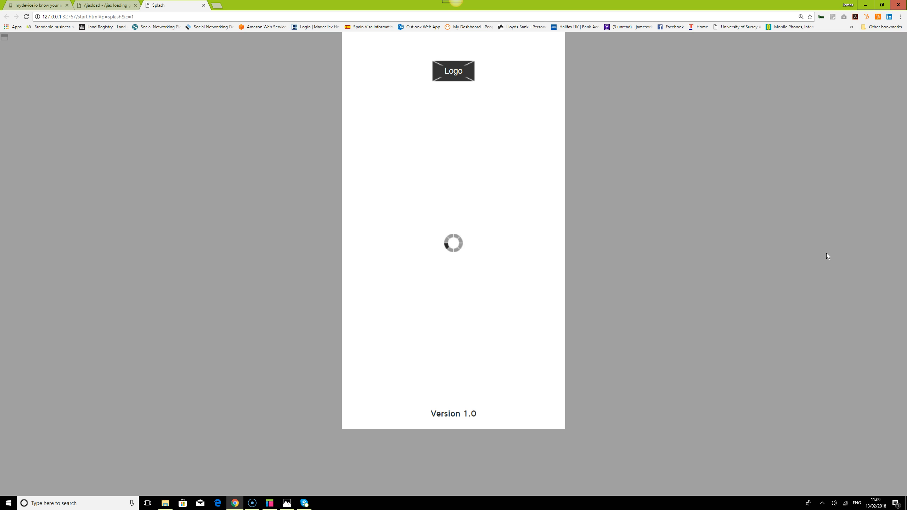
Open the Splash page's OnPageLoad case editor and add an Open Link action and a Wait action.
left_click(274, 504)
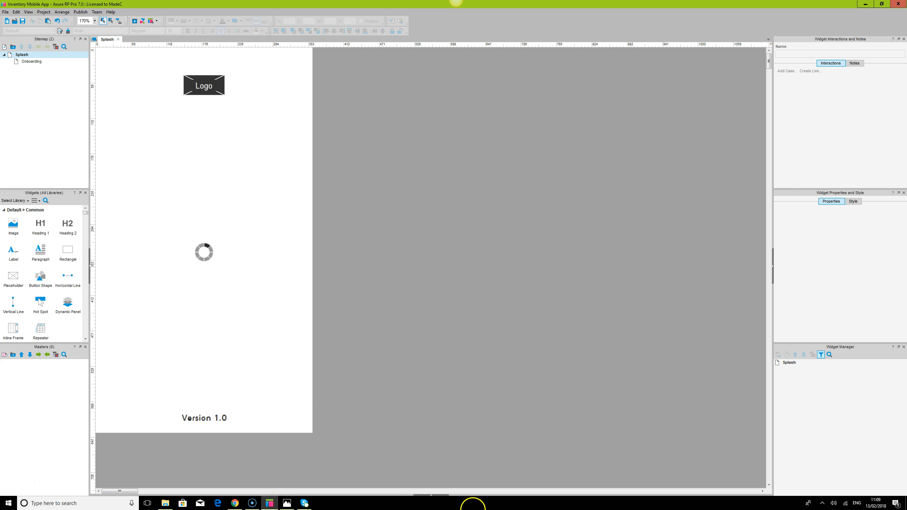
left_click(431, 496)
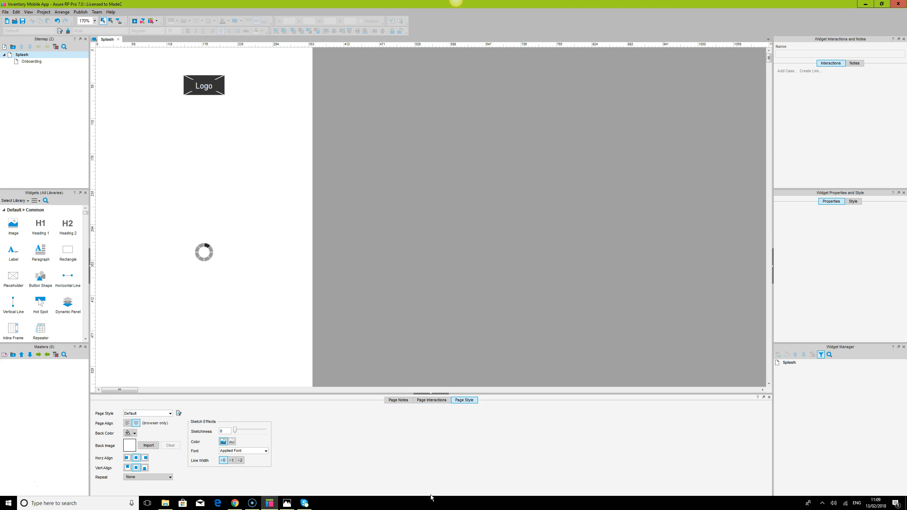
left_click(423, 400)
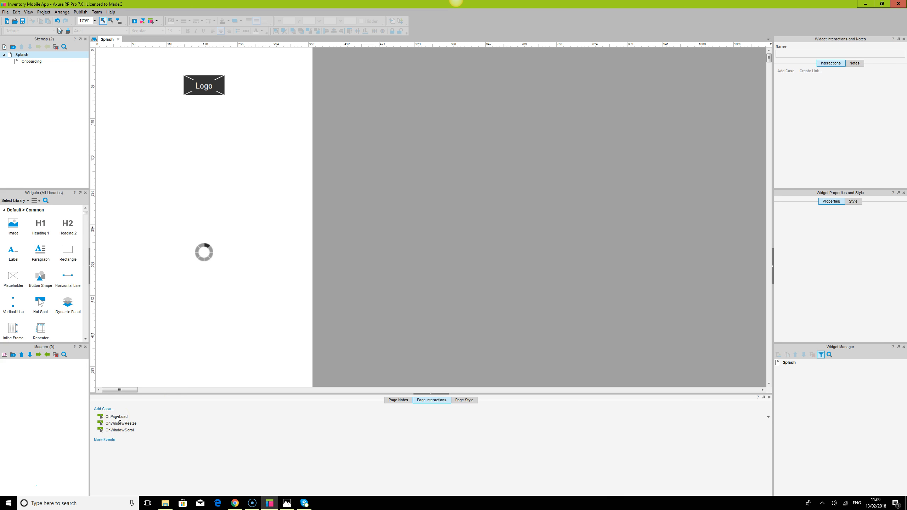
left_click(31, 63)
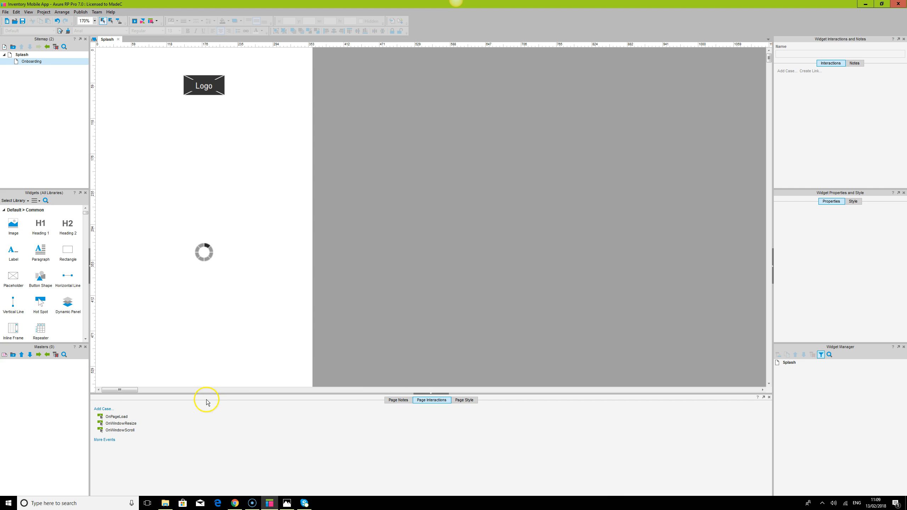
double_click(118, 417)
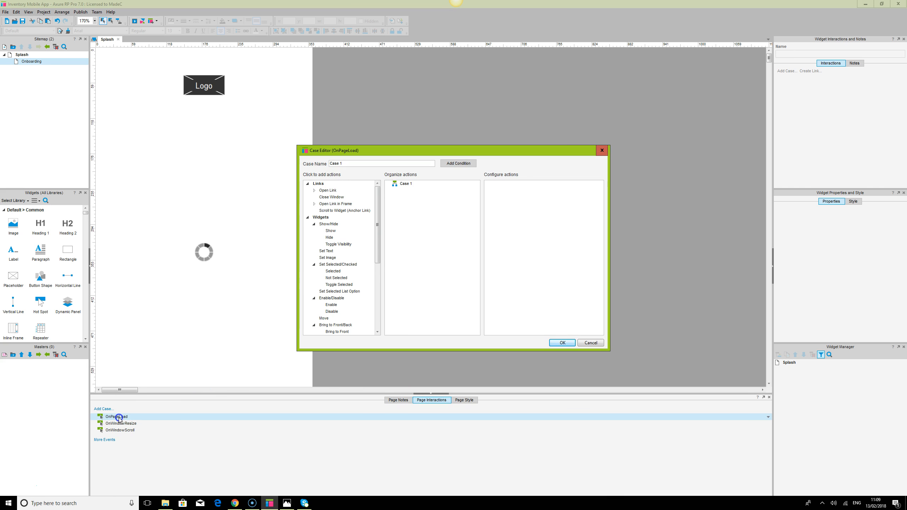
left_click(331, 192)
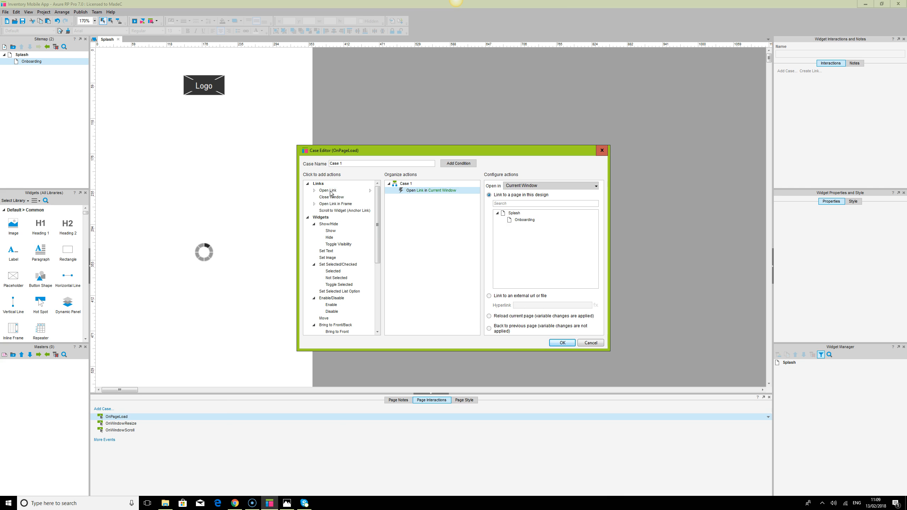
left_click_drag(379, 195, 339, 323)
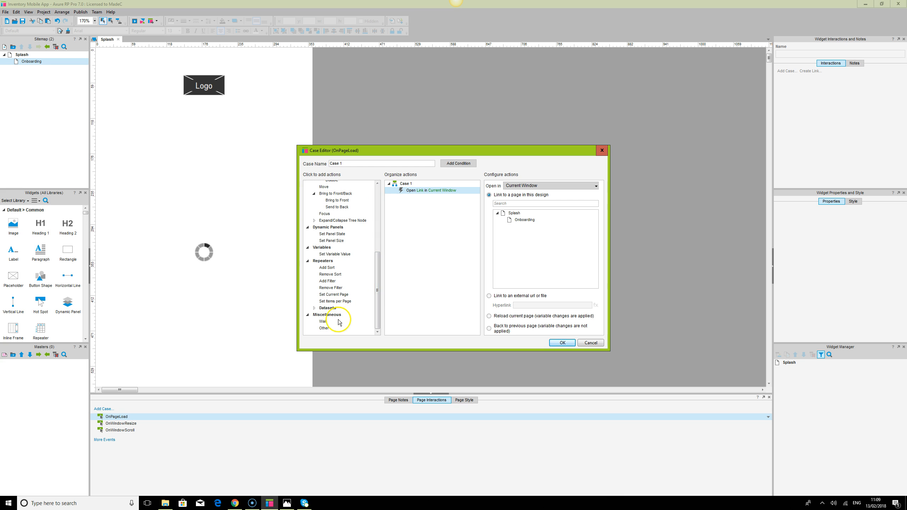
left_click(323, 322)
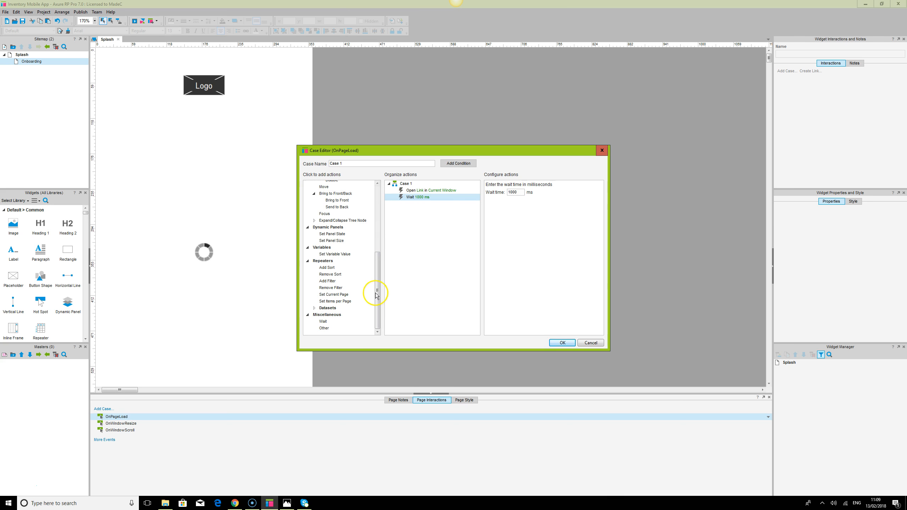
Move the Wait action above Open Link and set its wait time to 2000 ms.
right_click(476, 199)
left_click(503, 202)
left_click(510, 194)
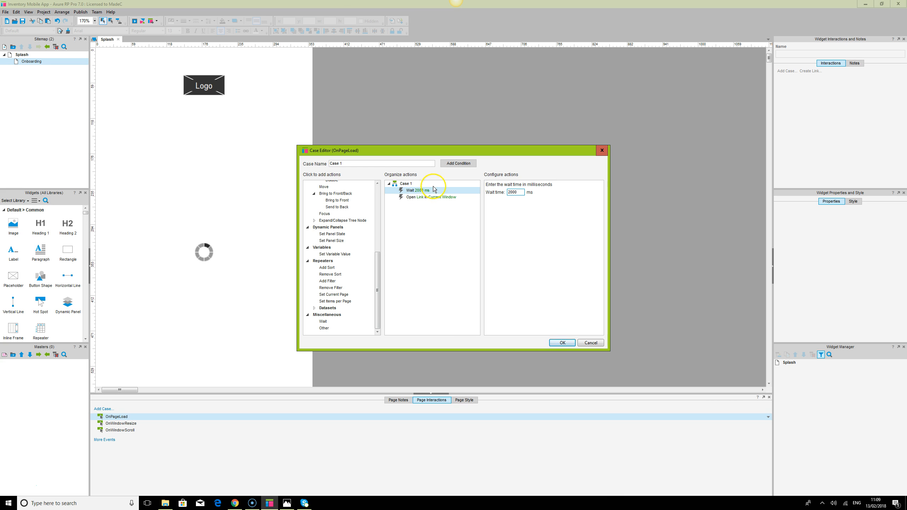
Point the Open Link action to the Onboarding page in the current window and confirm the case.
left_click(432, 198)
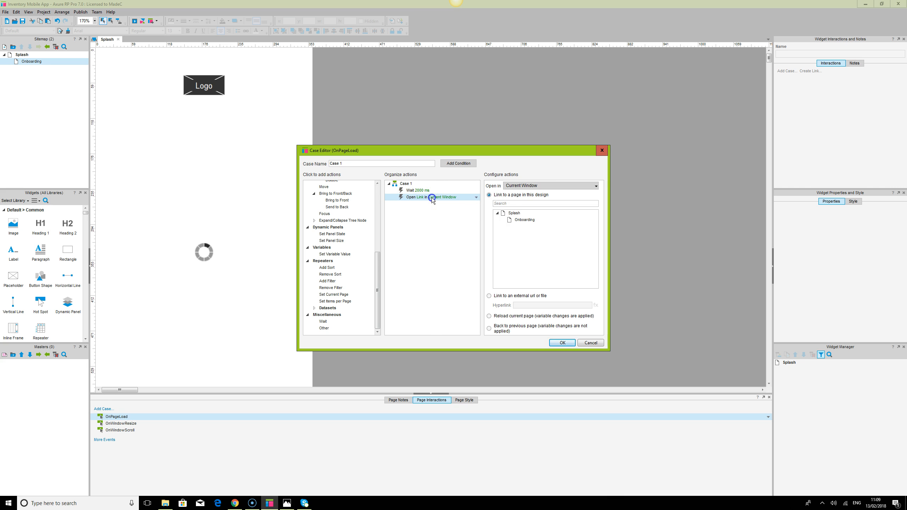
left_click(523, 220)
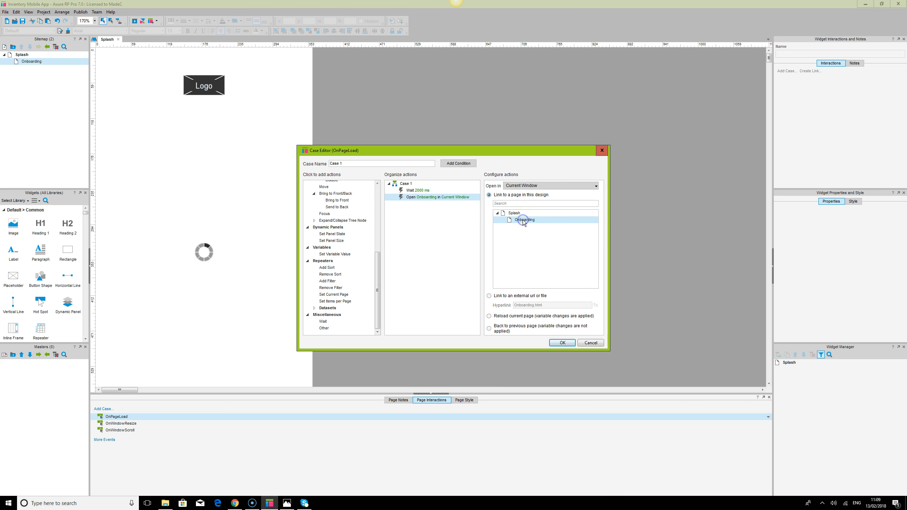
left_click(533, 187)
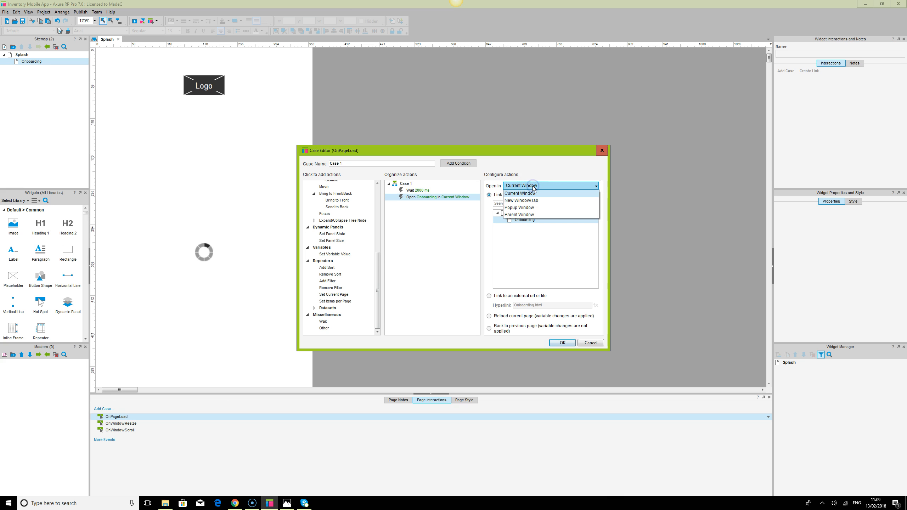
left_click(533, 194)
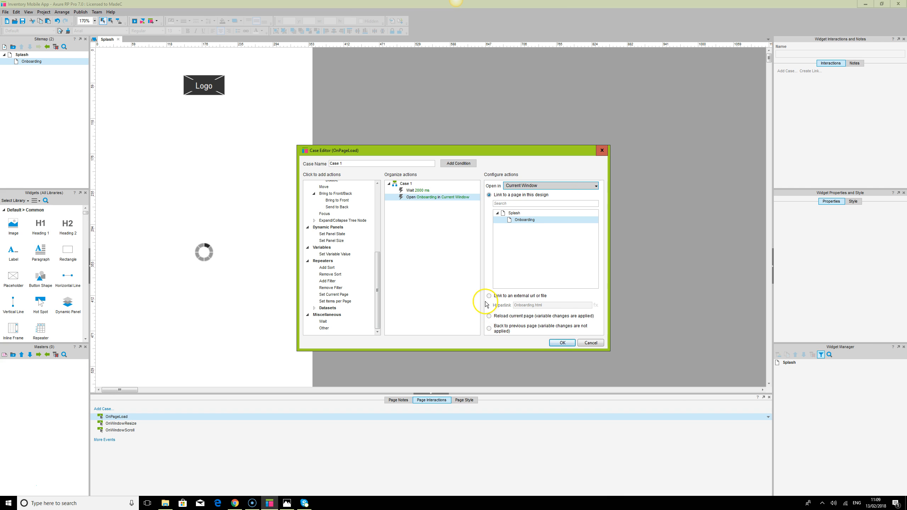
left_click(570, 345)
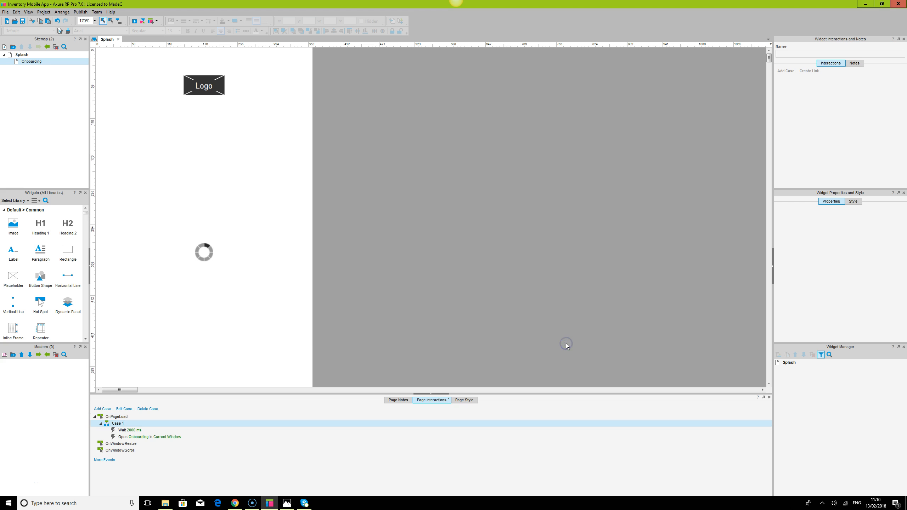
Reload the browser preview to test the Splash page's redirect.
left_click(236, 503)
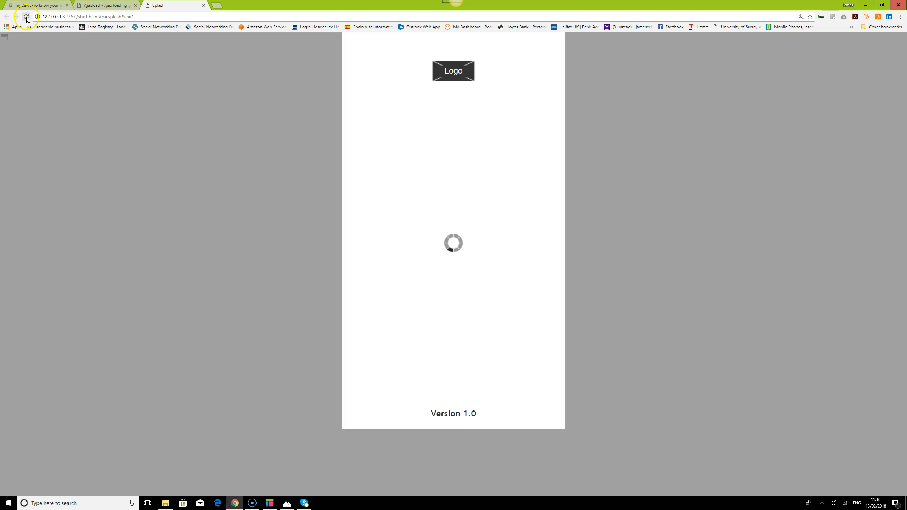
left_click(26, 16)
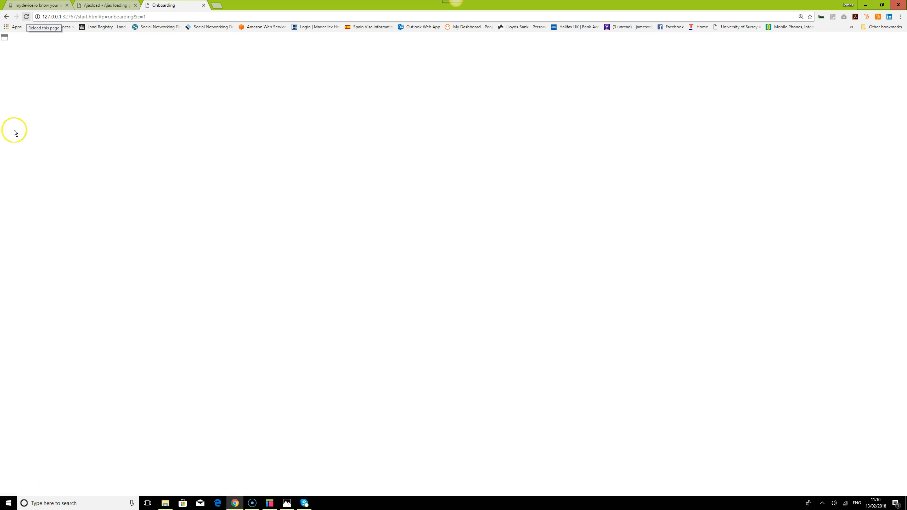
Paste the 360 x 640 page frame onto the Onboarding page.
left_click(269, 503)
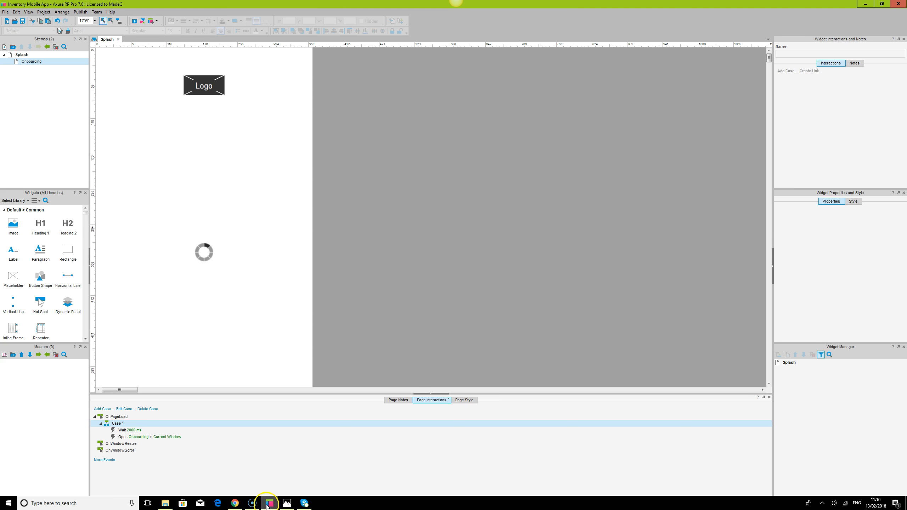
left_click(426, 393)
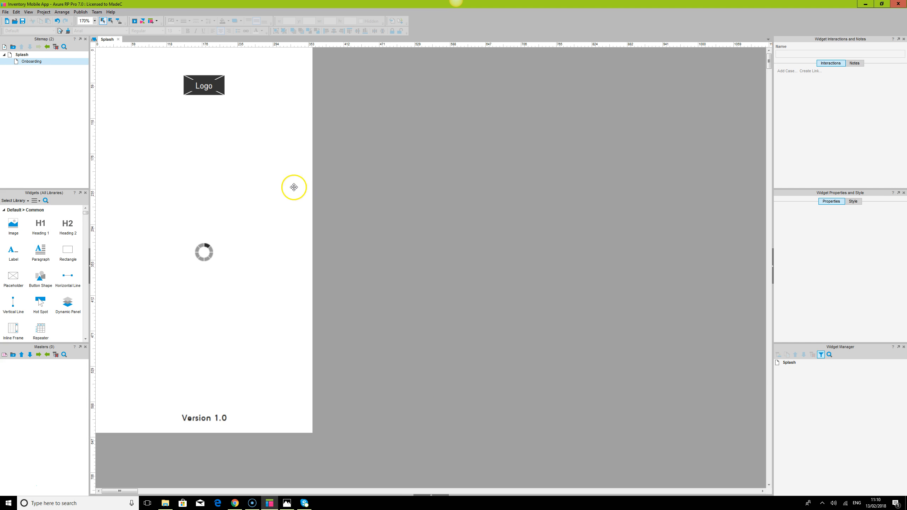
left_click(304, 122)
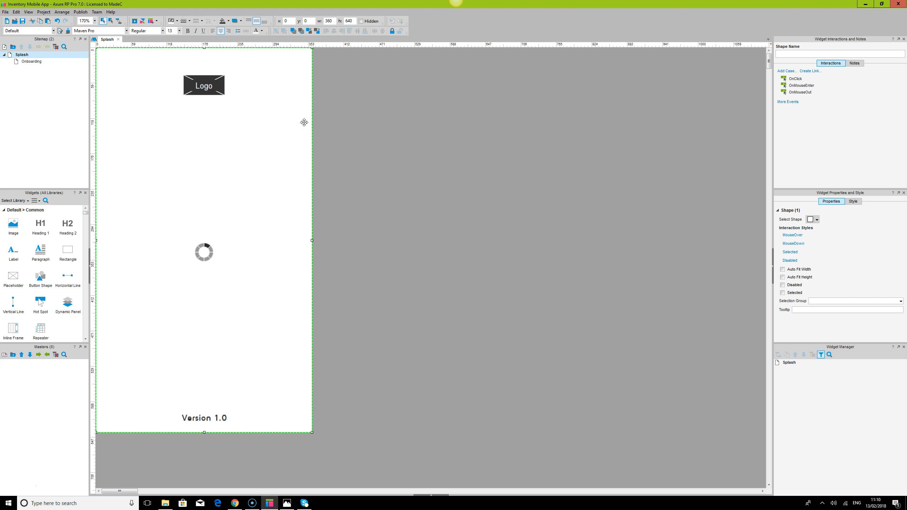
double_click(31, 61)
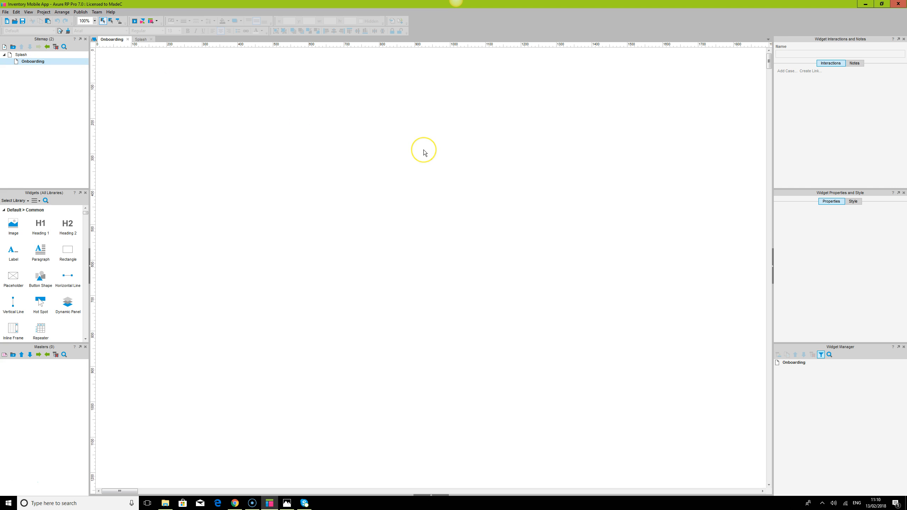
key("ctrl+v")
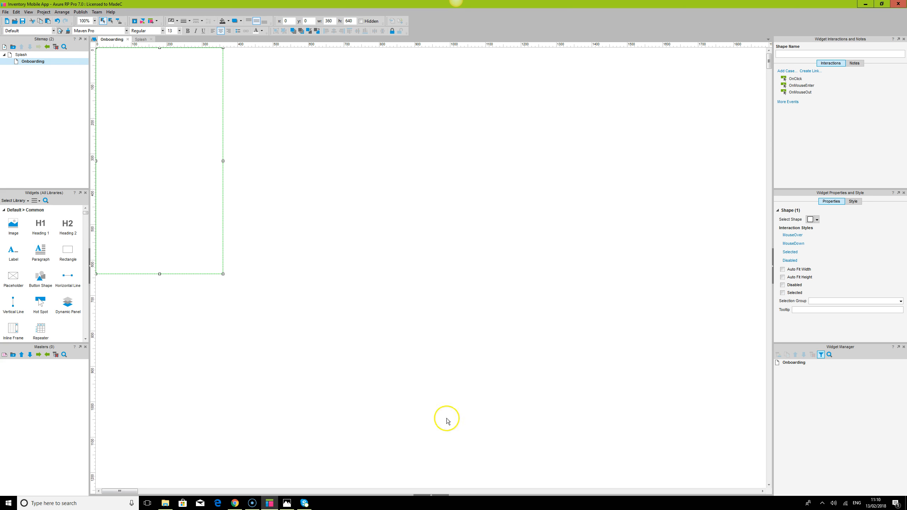
left_click(433, 492)
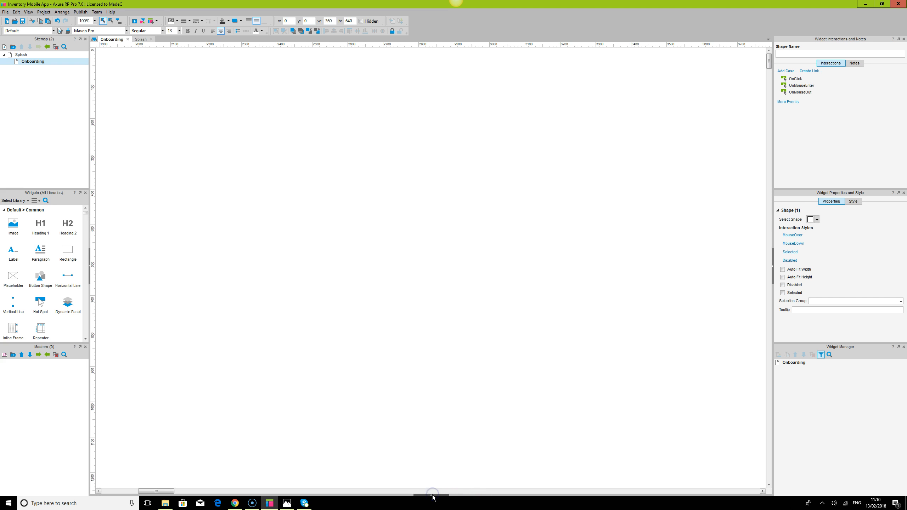
Duplicate the Splash page in the sitemap.
left_click(433, 496)
left_click(464, 399)
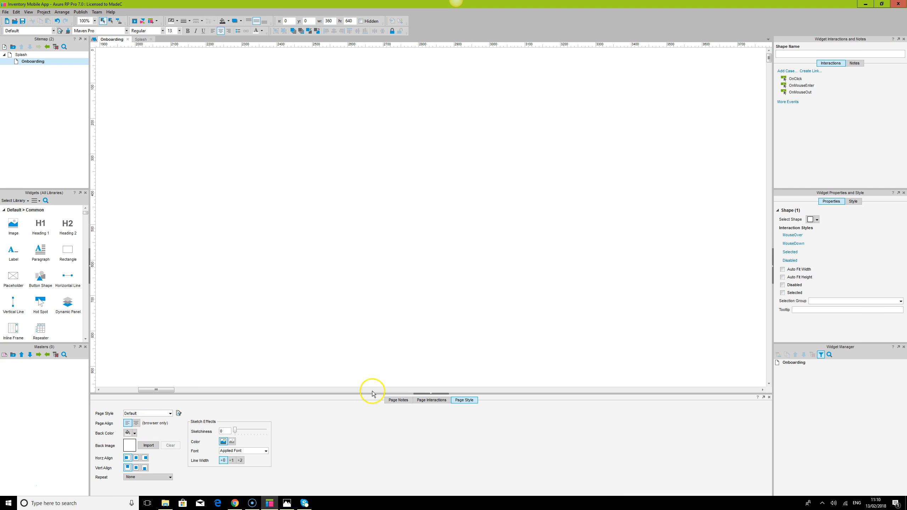
mouse_move(31, 64)
left_click(22, 56)
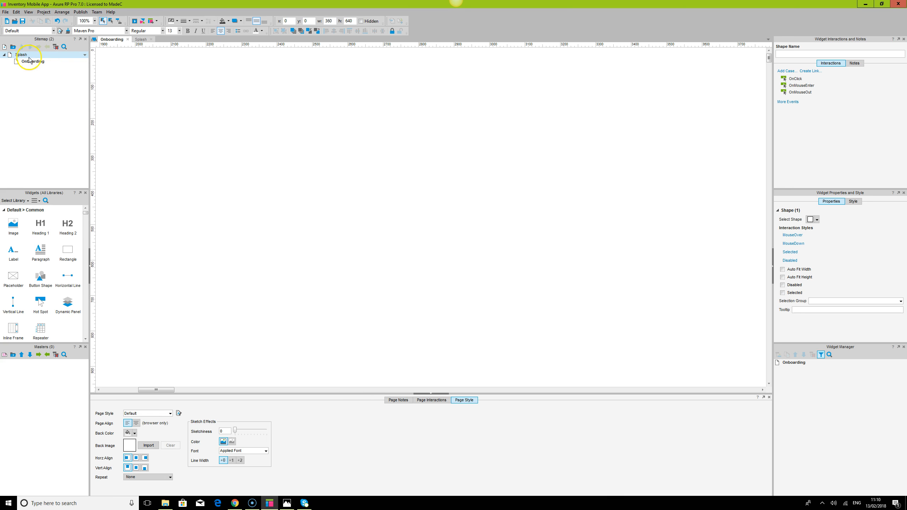
right_click(23, 55)
mouse_move(74, 69)
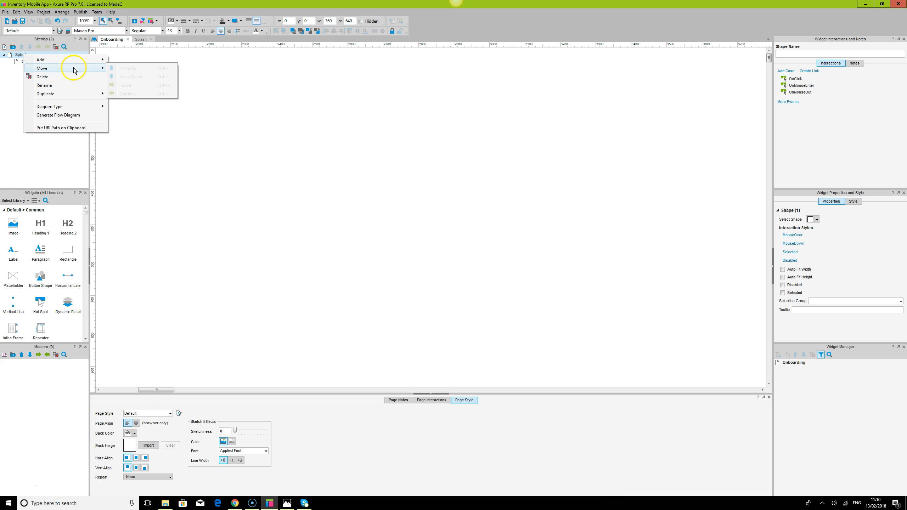
mouse_move(102, 93)
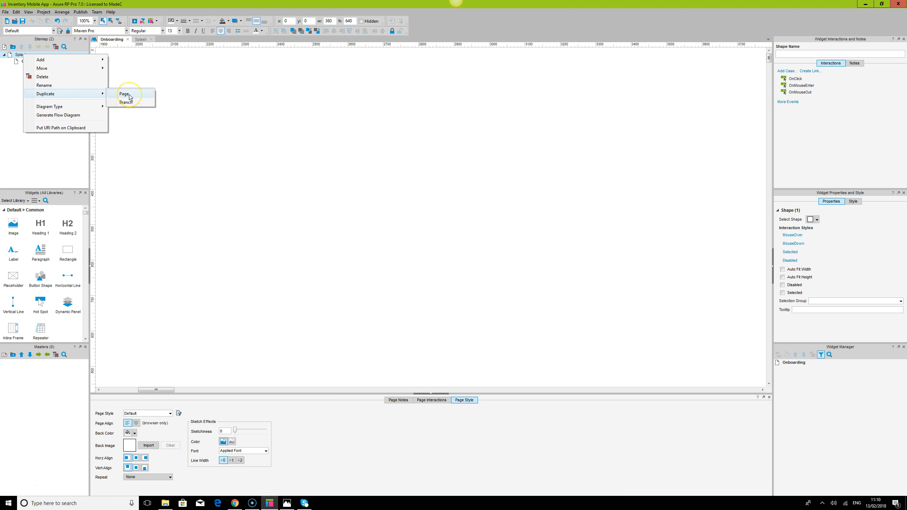
left_click(129, 94)
Rename the duplicated page Onboarding and delete the original empty Onboarding page.
left_click(19, 71)
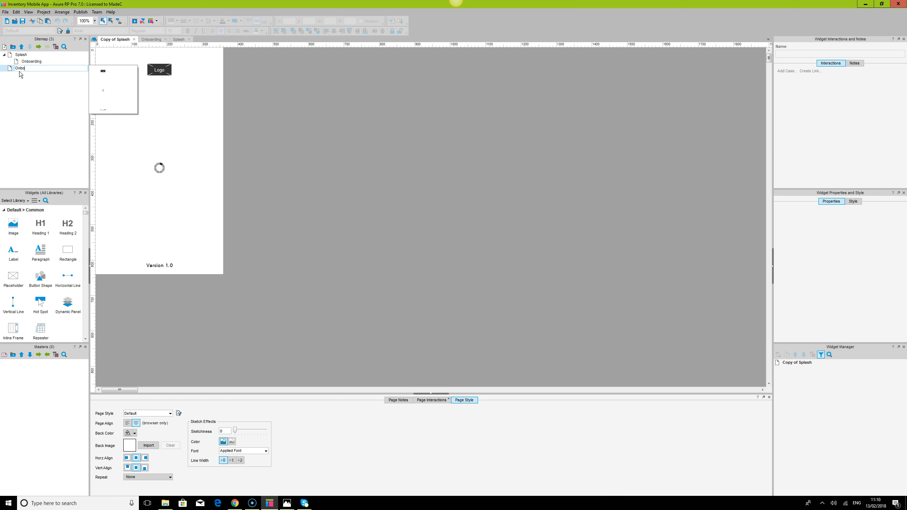
type("Onboarding")
left_click(32, 90)
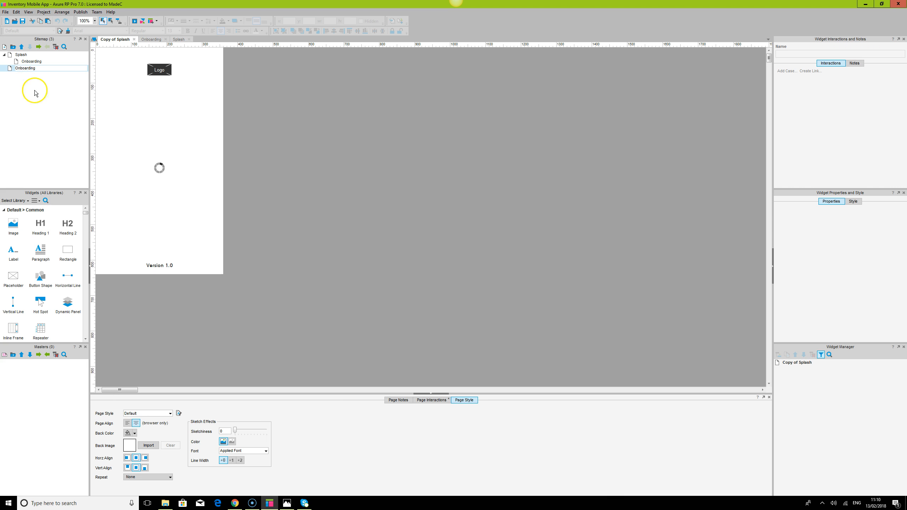
left_click(32, 67)
left_click(32, 64)
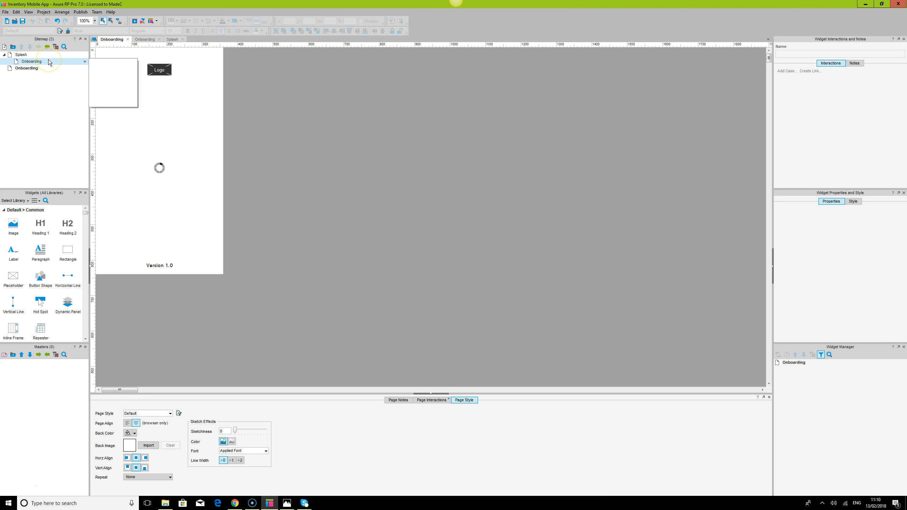
key("Delete")
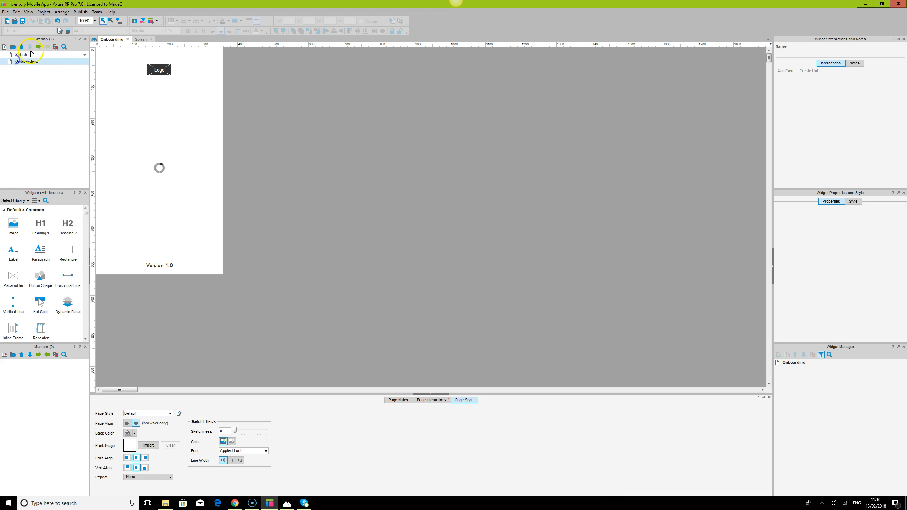
Indent the new Onboarding page under Splash in the sitemap.
left_click(38, 48)
left_click(94, 20)
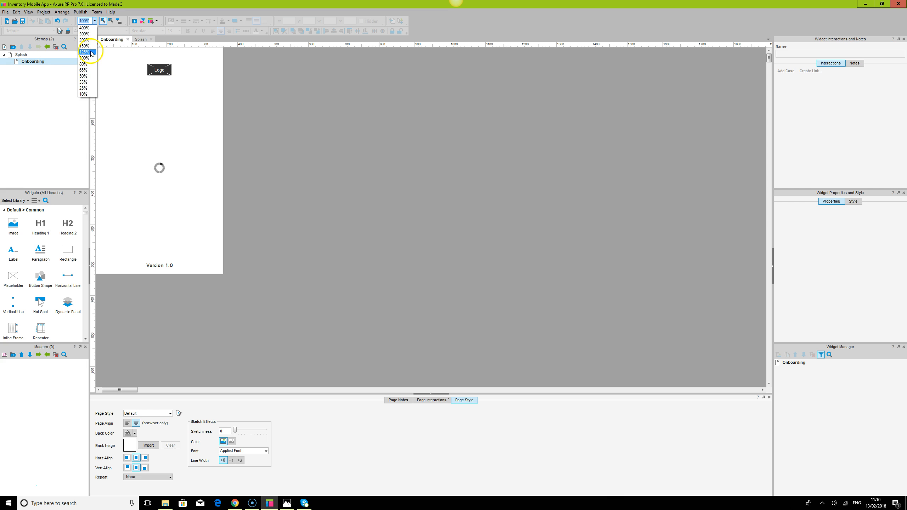
left_click(85, 46)
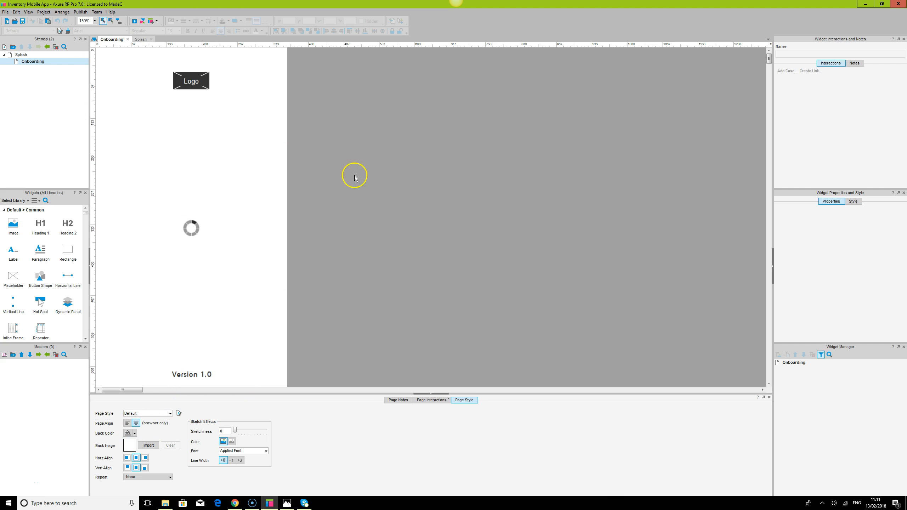
mouse_move(20, 57)
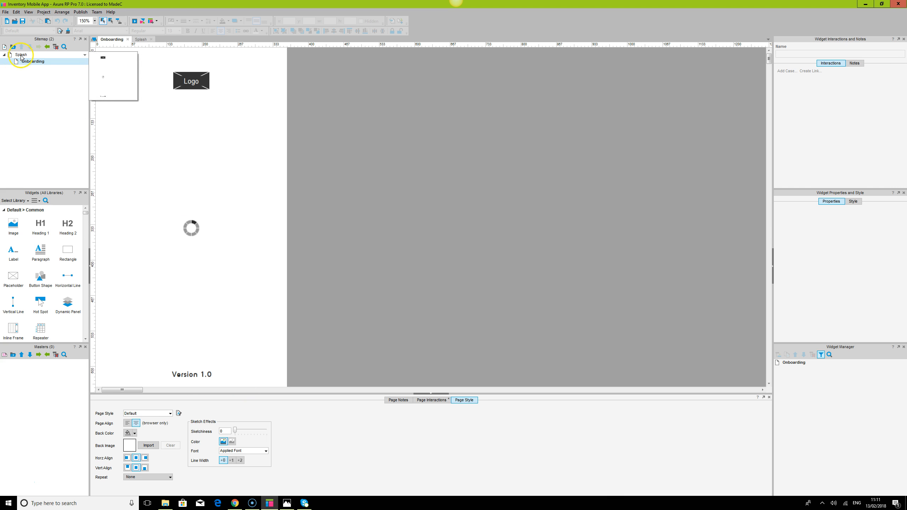
Delete the copied OnPageLoad wait-and-open case from the Onboarding page's interactions.
left_click(432, 400)
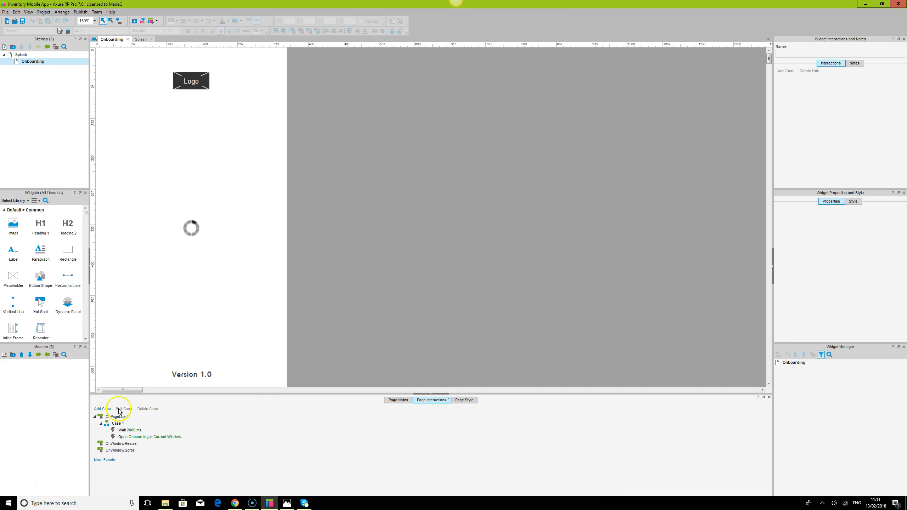
left_click(117, 418)
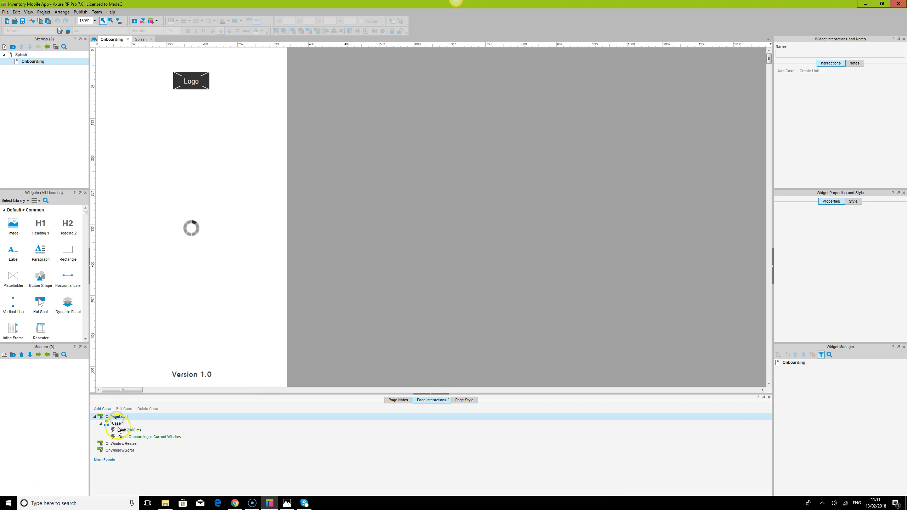
left_click(118, 423)
key("Delete")
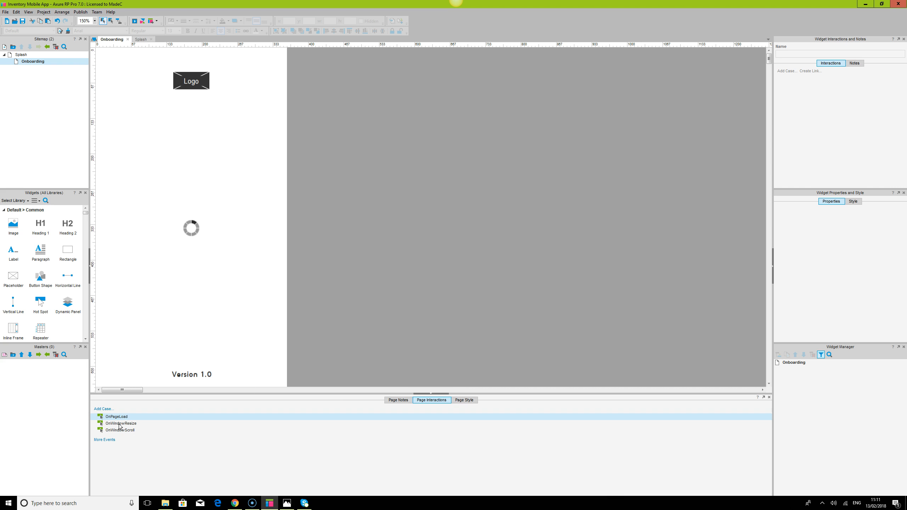
On the Splash page, set the OnPageLoad open-link action to open the Onboarding page in the current window.
double_click(21, 54)
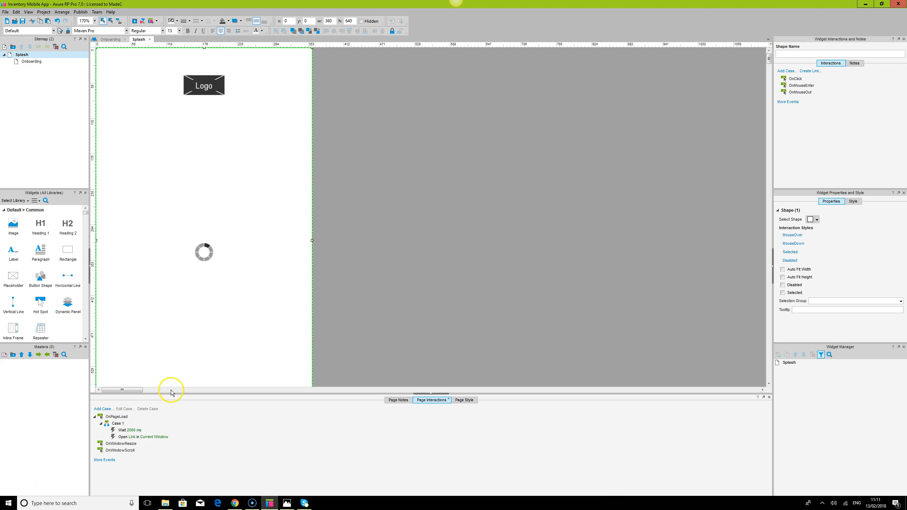
double_click(152, 436)
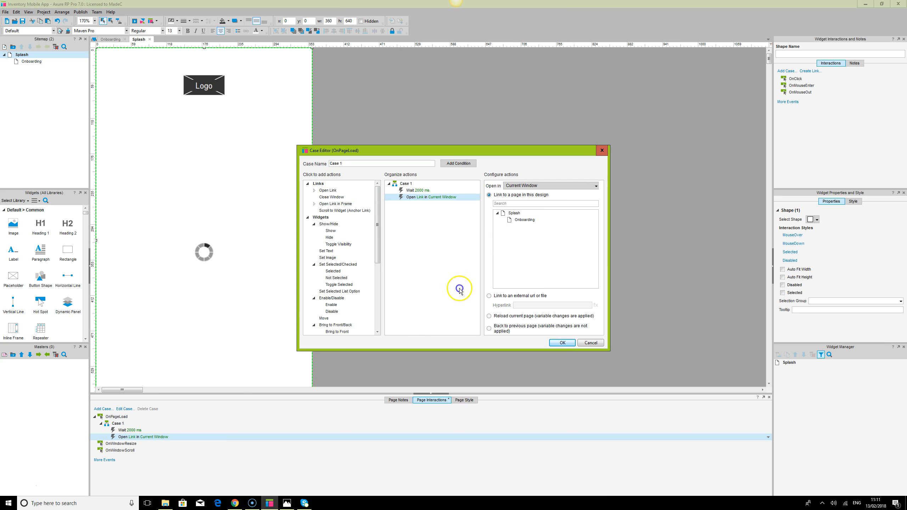
left_click(520, 220)
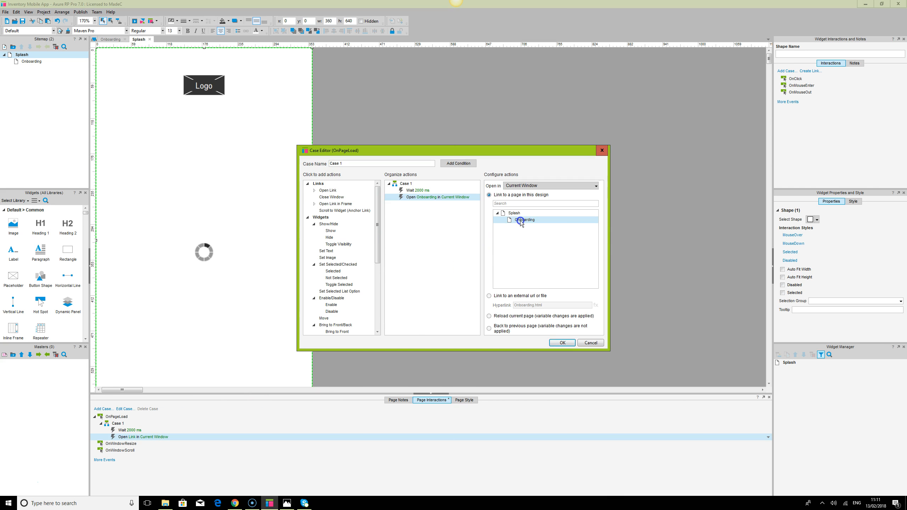
left_click(562, 343)
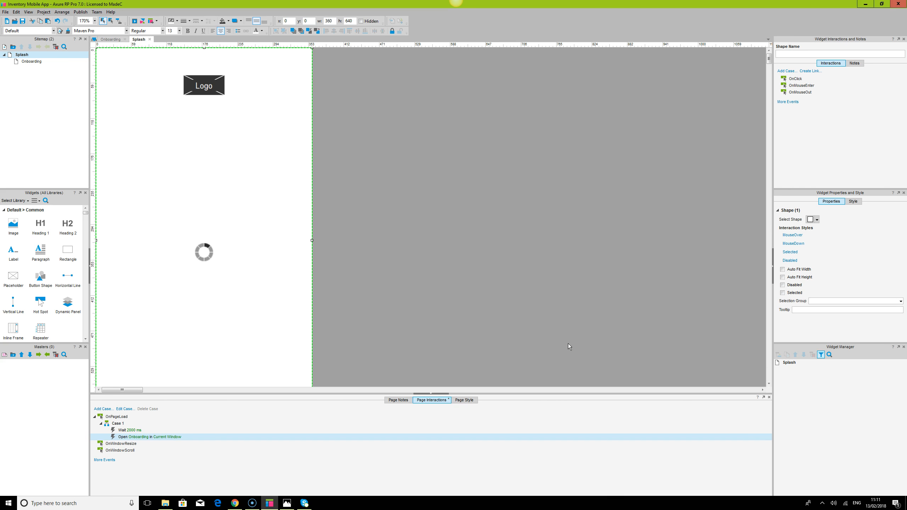
Open the Onboarding page and delete its logo placeholder and loading spinner.
double_click(34, 61)
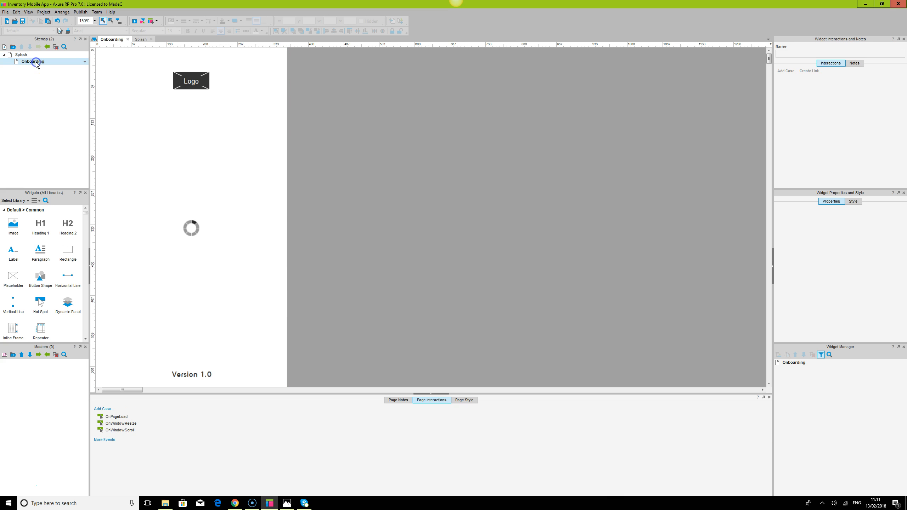
left_click(437, 395)
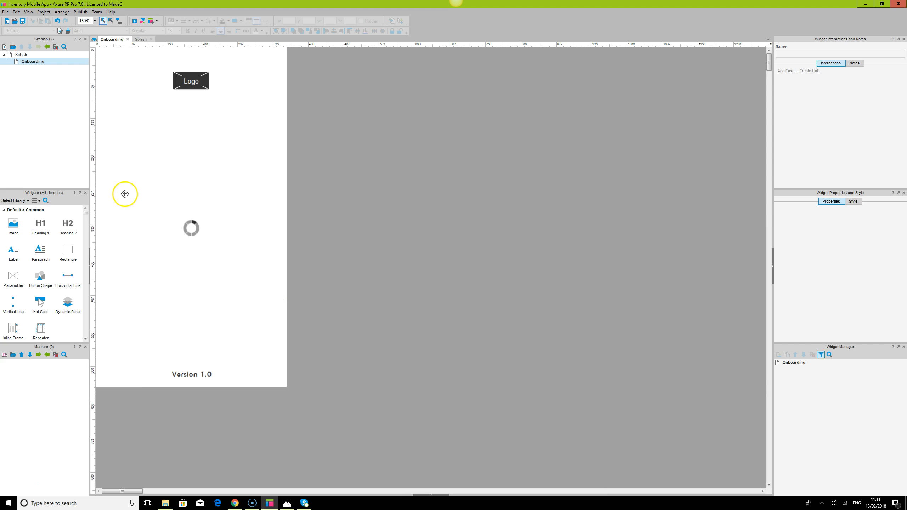
key("ctrl+a")
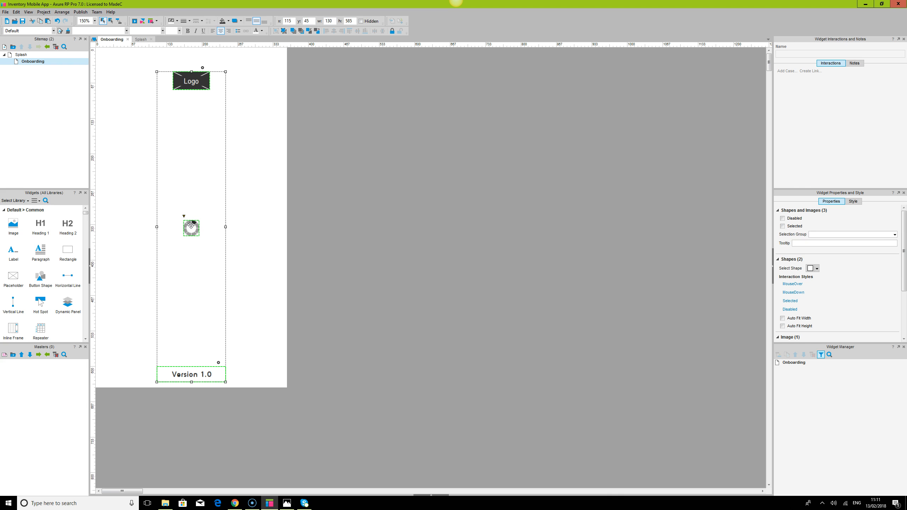
left_click(194, 85)
key("Delete")
left_click(192, 230)
key("Delete")
Change the version label's text on the Onboarding page to Onboarding.
left_click(190, 373)
double_click(189, 373)
type("oarding")
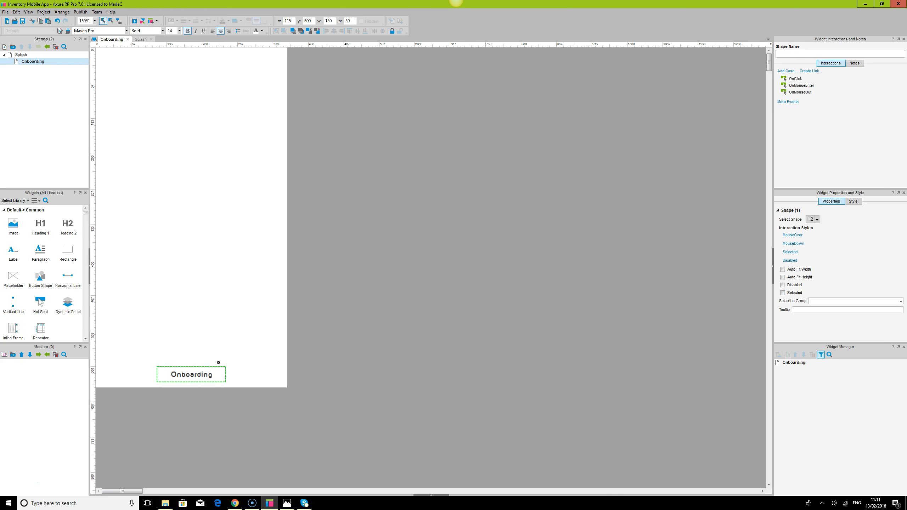
left_click(228, 385)
Move the Onboarding label up to the middle of the page.
left_click(203, 375)
left_click_drag(192, 374, 193, 198)
left_click(247, 164)
left_click(203, 197, "ctrl")
left_click(357, 31)
left_click(445, 202)
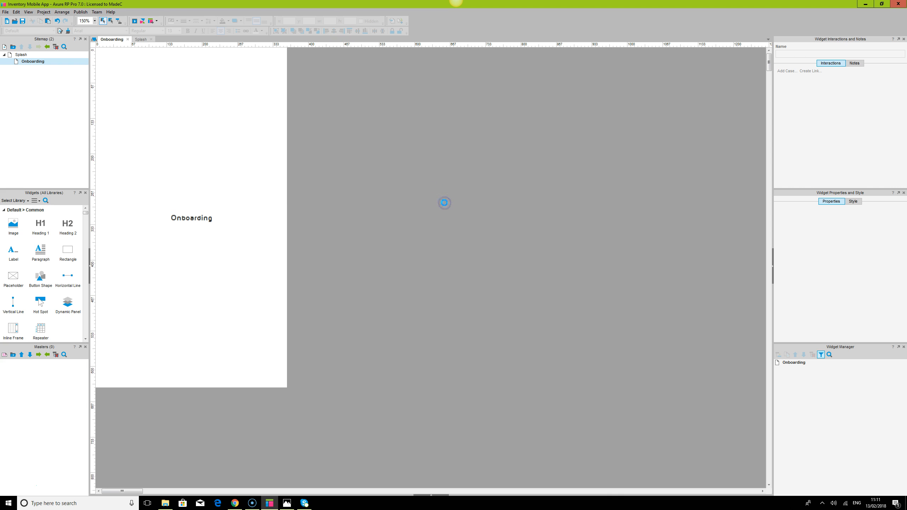
Switch to Chrome and check the prototype preview, going back from the Onboarding page.
left_click(235, 503)
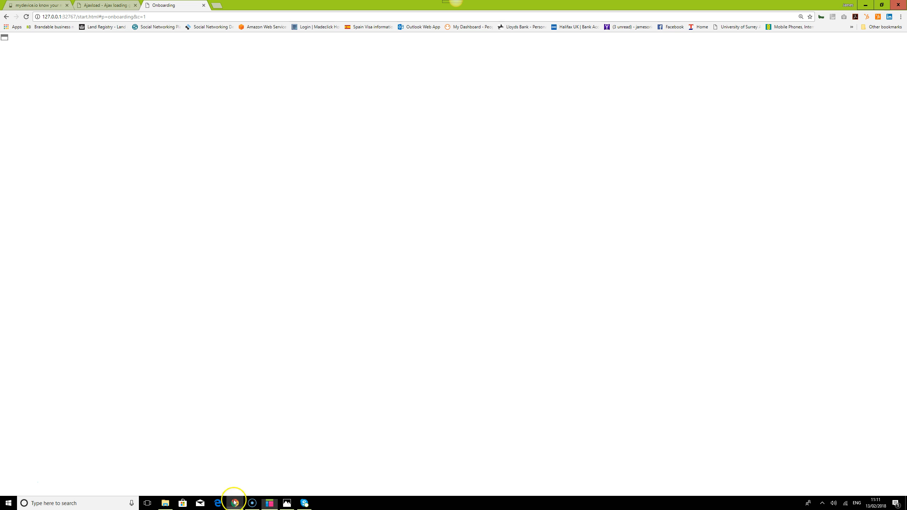
left_click(7, 17)
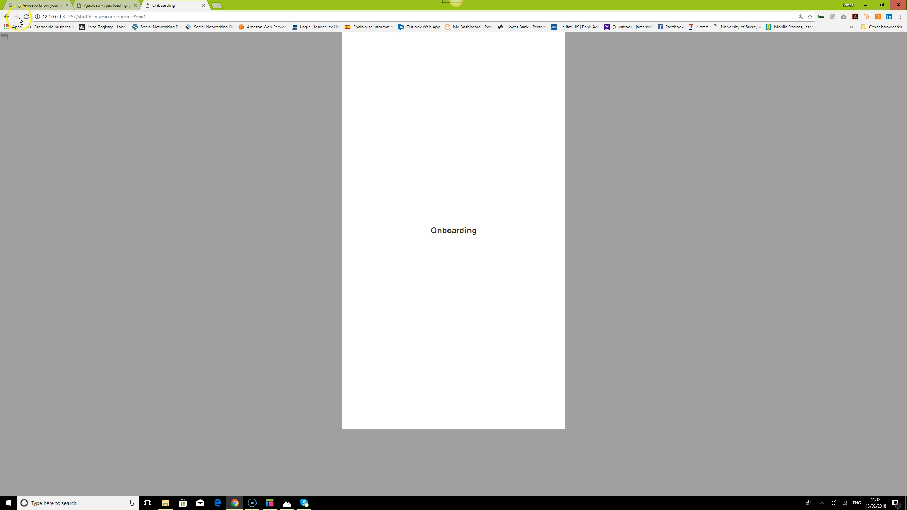
left_click(6, 16)
left_click(6, 20)
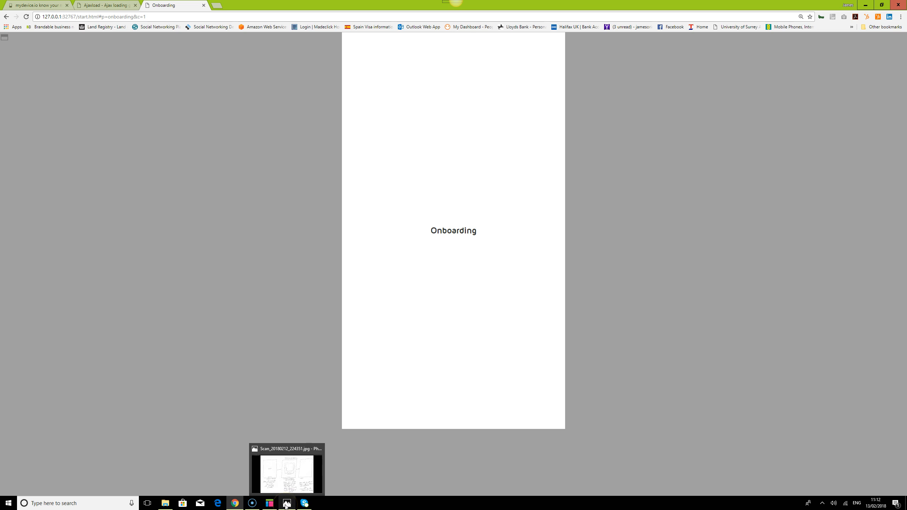
Return to Axure, open the Splash page and select the loading spinner image.
left_click(270, 503)
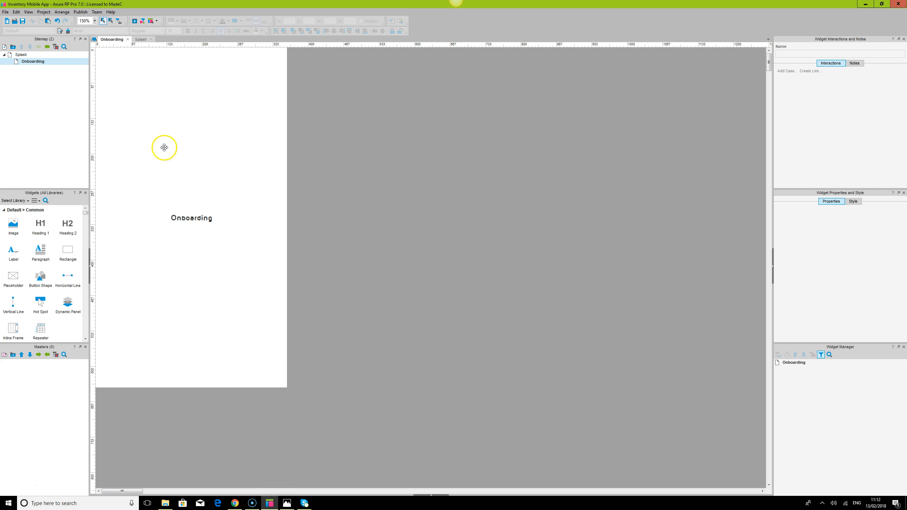
double_click(21, 54)
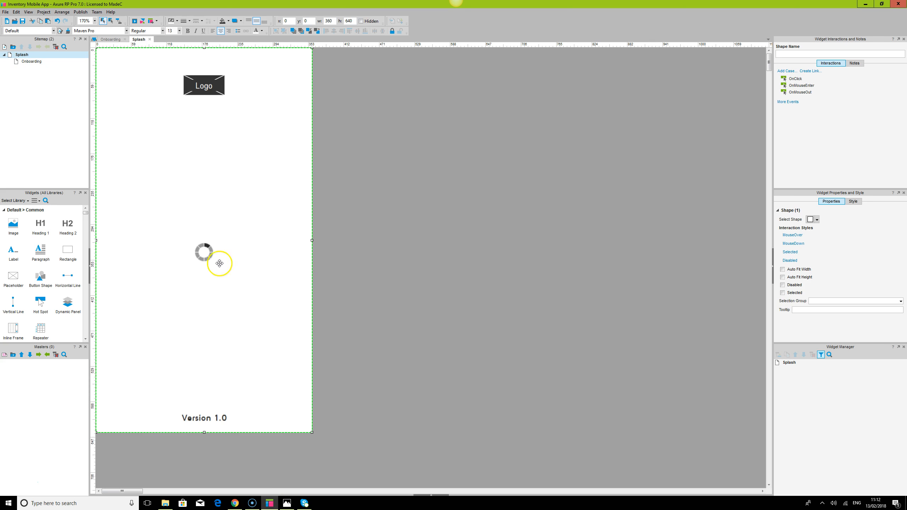
left_click(206, 246)
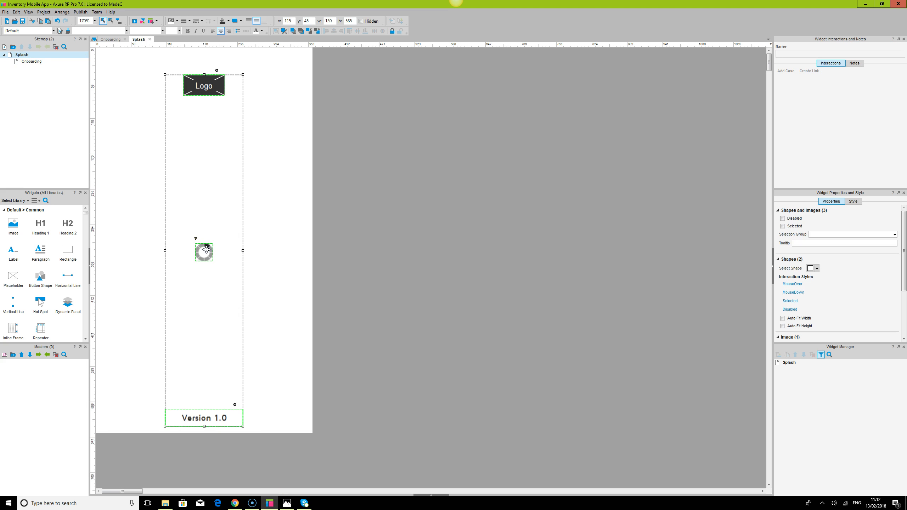
left_click(207, 249)
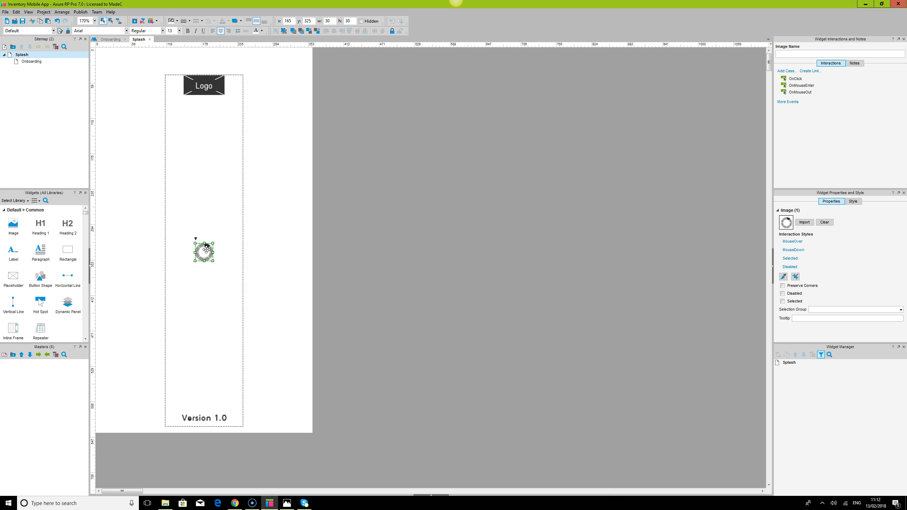
In Chrome, browse the ajaxload.info indicator type options and return to the preview tab.
left_click(235, 504)
left_click(105, 5)
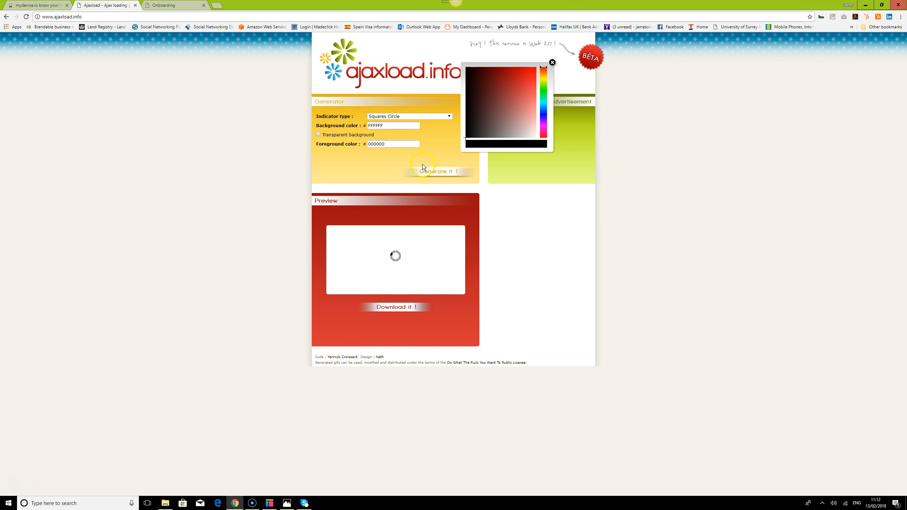
left_click(411, 116)
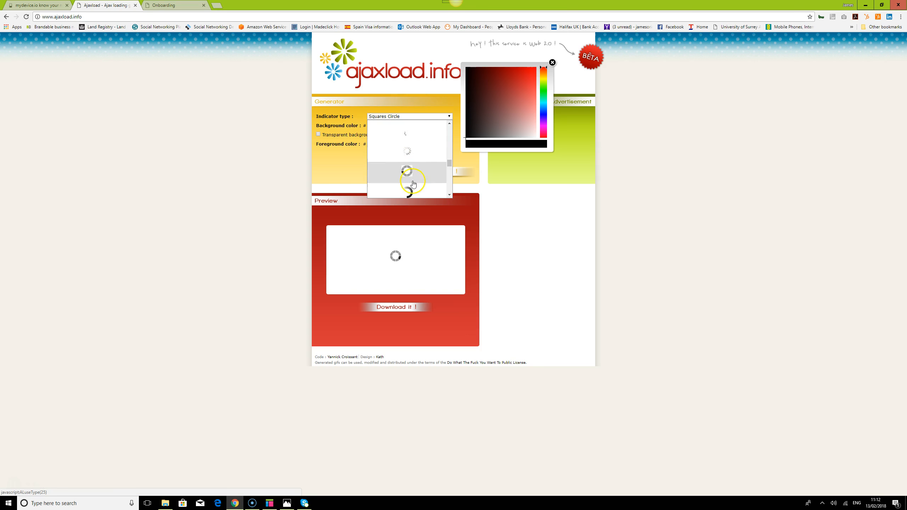
left_click(187, 5)
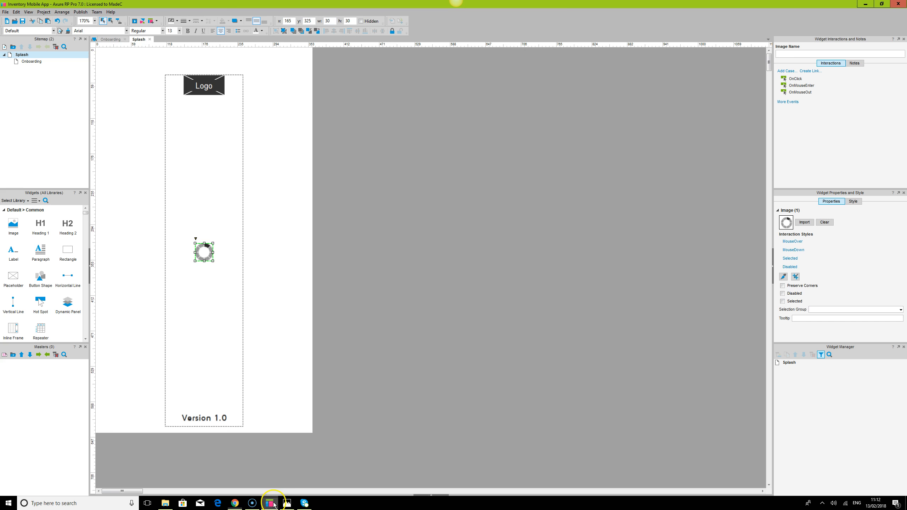
Go back to the Splash page in the browser preview and reload it.
left_click(270, 503)
left_click(234, 503)
left_click(7, 16)
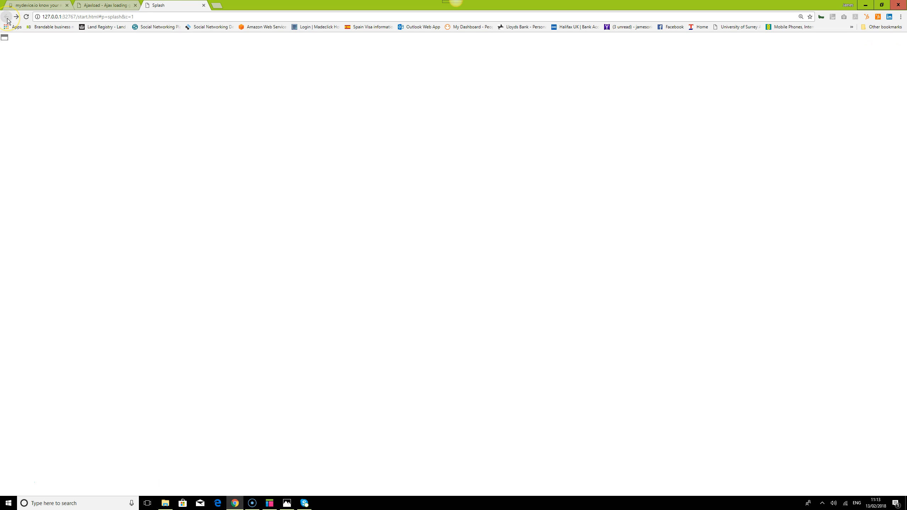
left_click(26, 18)
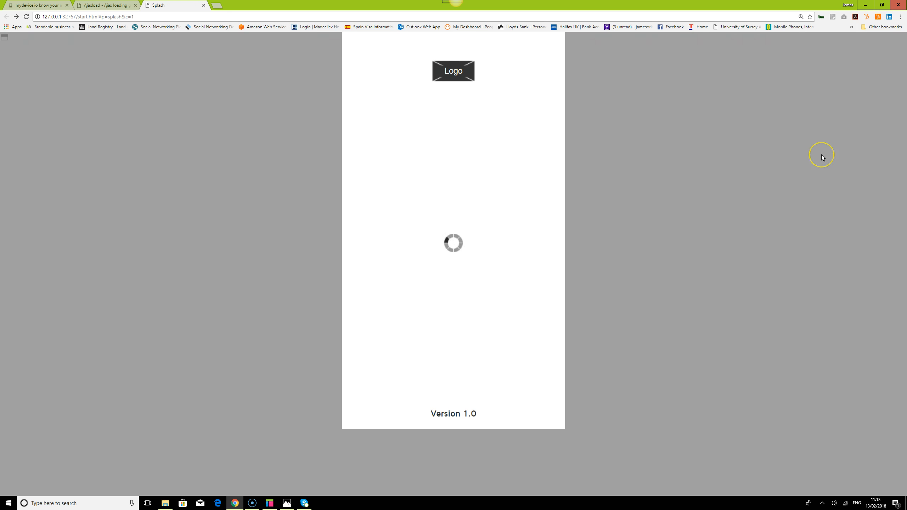